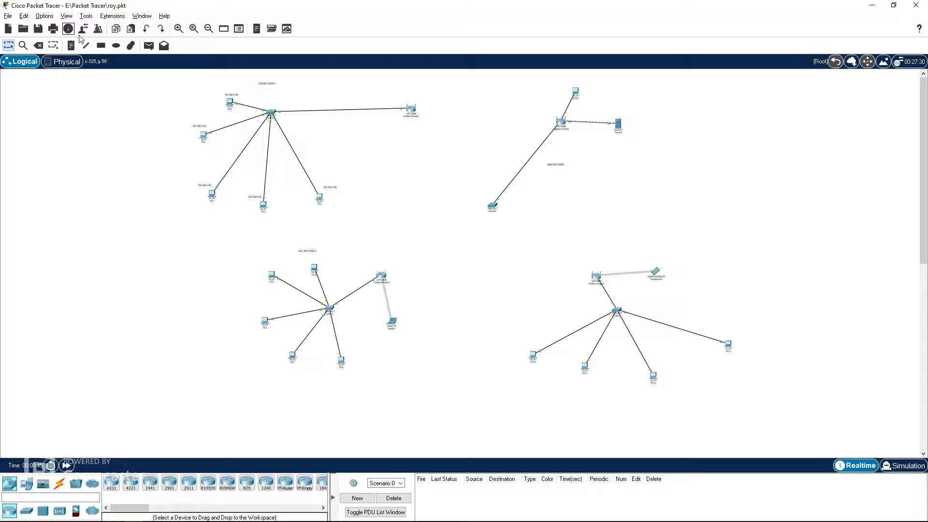
Step: Browse the whole logical workspace to review the existing sub-networks and main network
{"action": "left_click", "coordinate": [208, 30]}
{"action": "left_click", "coordinate": [178, 28]}
{"action": "left_click", "coordinate": [178, 28]}
{"action": "scroll", "coordinate": [410, 232], "scroll_direction": "up", "scroll_amount": 1}
{"action": "scroll", "coordinate": [461, 231], "scroll_direction": "down", "scroll_amount": 1}
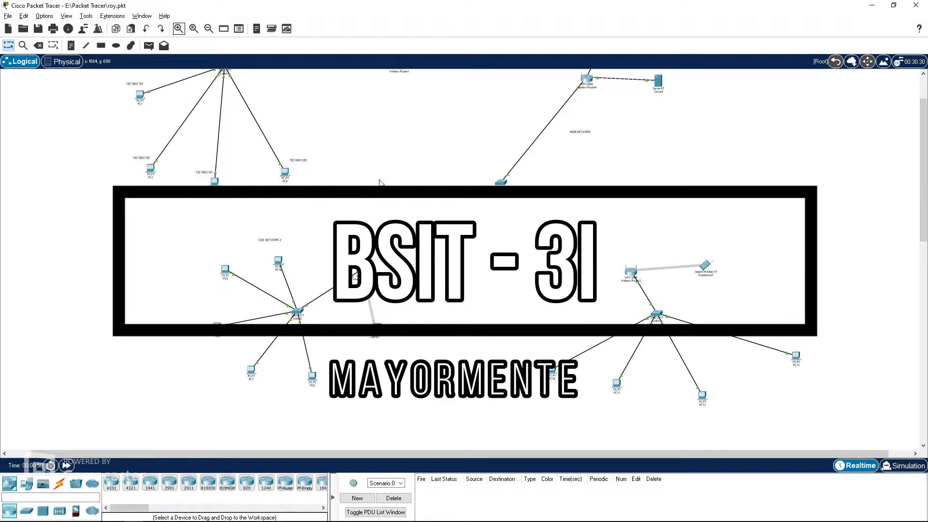
{"action": "scroll", "coordinate": [431, 193], "scroll_direction": "up", "scroll_amount": 1}
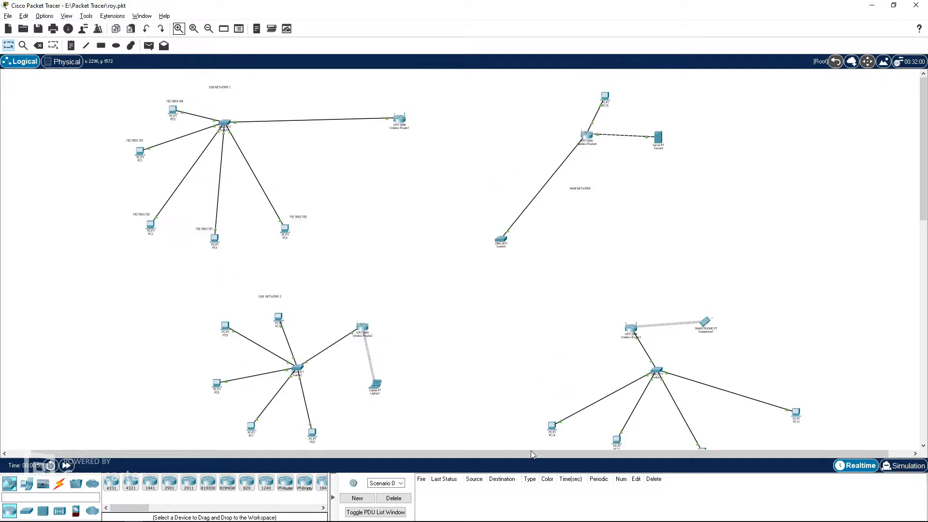
{"action": "left_click_drag", "start_coordinate": [537, 455], "coordinate": [452, 454]}
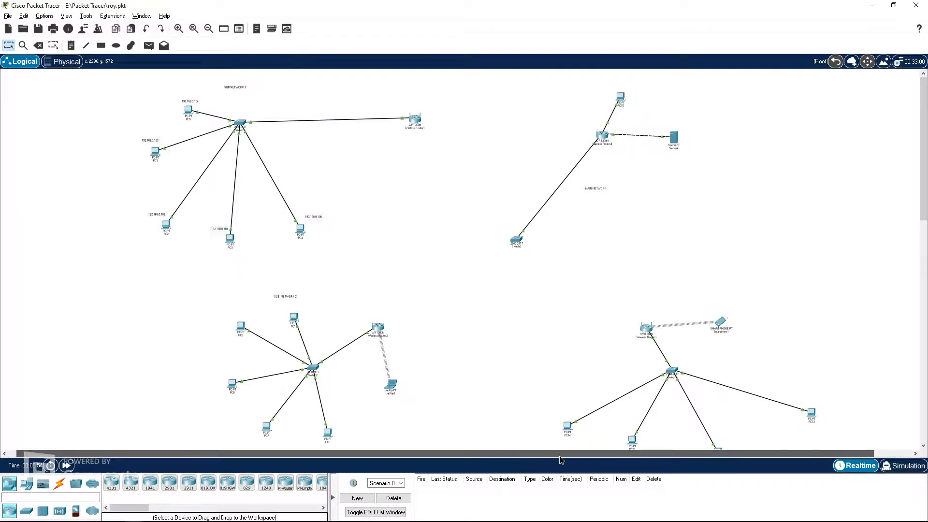
{"action": "scroll", "coordinate": [481, 311], "scroll_direction": "right", "scroll_amount": 2}
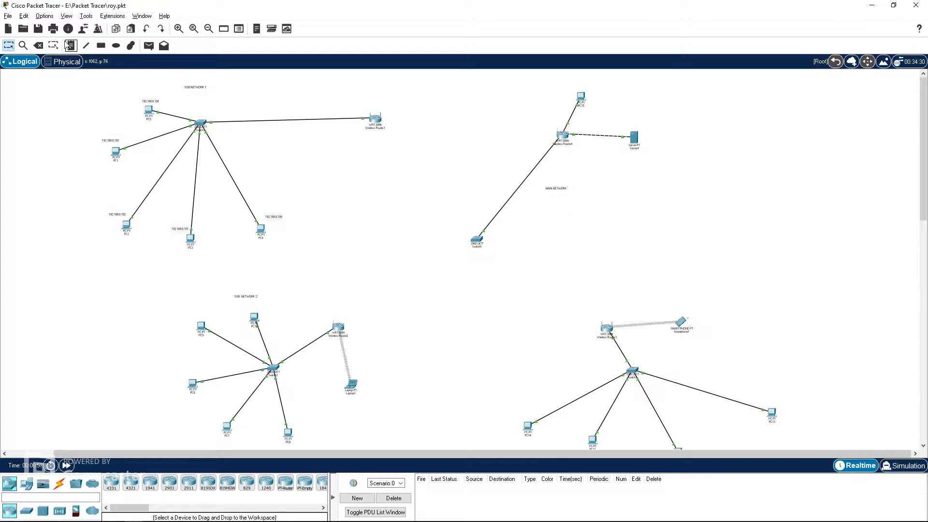
{"action": "left_click", "coordinate": [178, 29]}
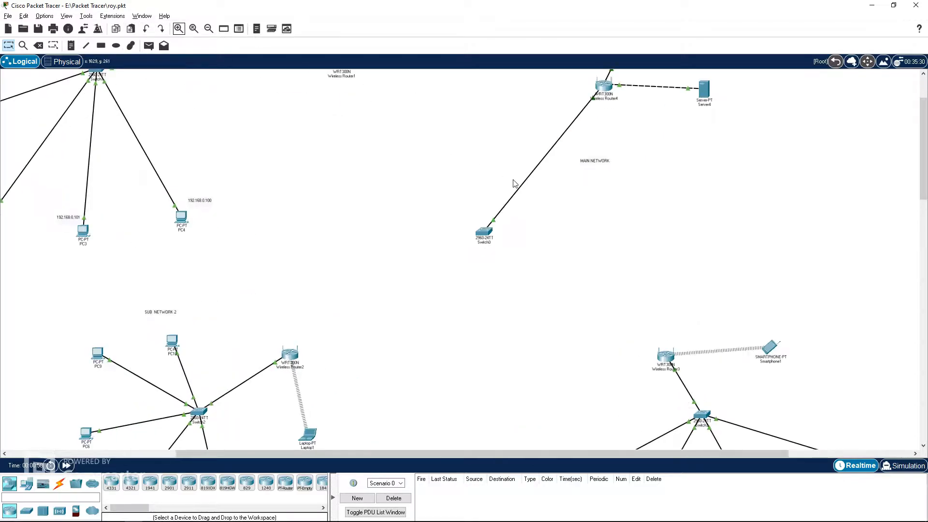
Step: Delete the server and the 2960 switch from the main network
{"action": "scroll", "coordinate": [507, 217], "scroll_direction": "up", "scroll_amount": 2}
{"action": "left_click_drag", "start_coordinate": [422, 454], "coordinate": [545, 454]}
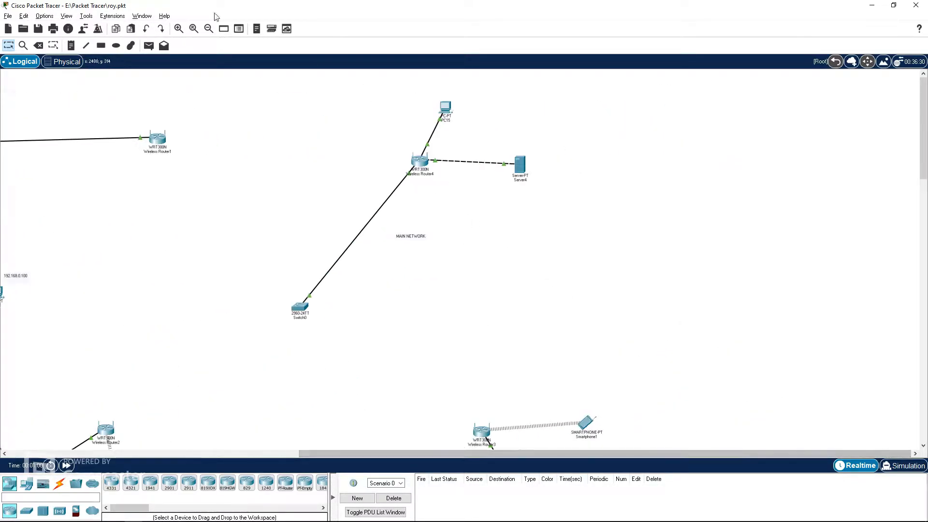
{"action": "left_click", "coordinate": [40, 46]}
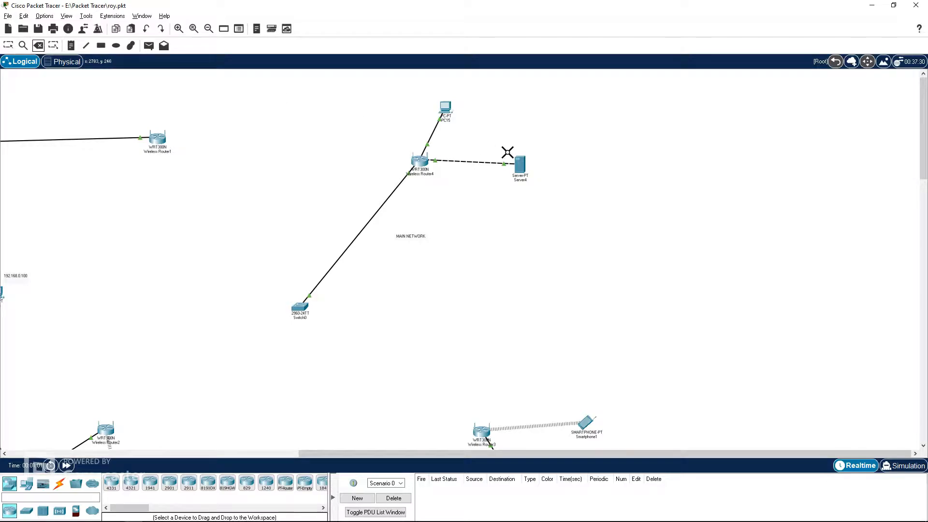
{"action": "left_click", "coordinate": [519, 165]}
{"action": "left_click", "coordinate": [455, 277]}
{"action": "left_click", "coordinate": [298, 308]}
{"action": "left_click", "coordinate": [453, 278]}
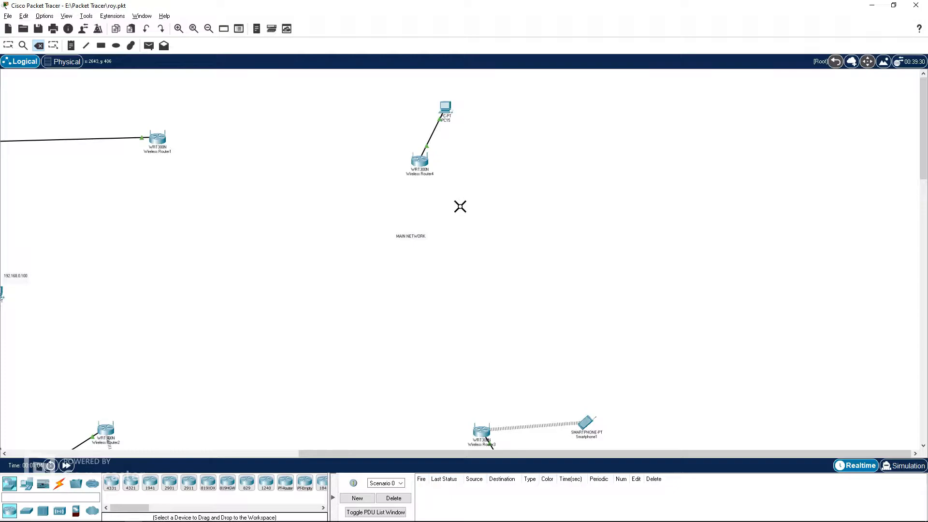
Step: Move the MAIN NETWORK label up closer to the main network's wireless router
{"action": "left_click", "coordinate": [9, 46]}
{"action": "left_click_drag", "start_coordinate": [418, 241], "coordinate": [431, 202]}
{"action": "scroll", "coordinate": [239, 140], "scroll_direction": "down", "scroll_amount": 3}
{"action": "scroll", "coordinate": [161, 166], "scroll_direction": "up", "scroll_amount": 3}
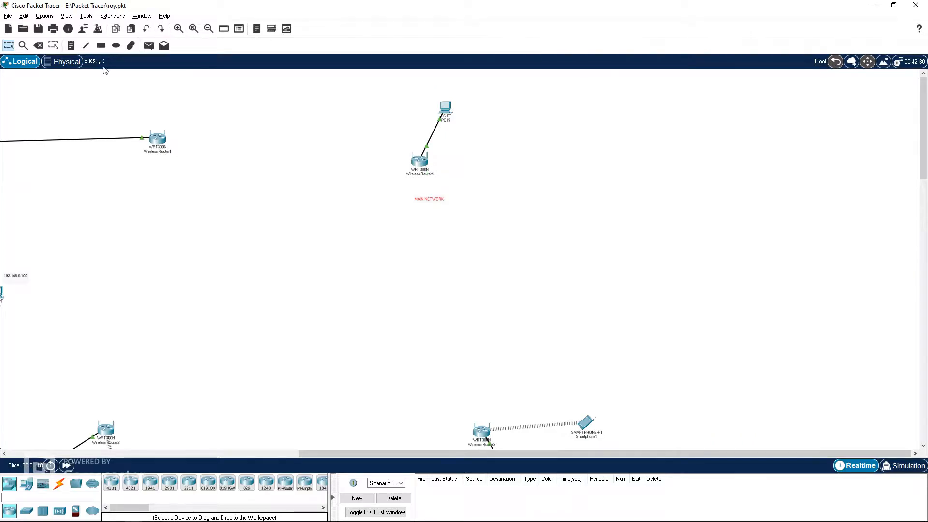
Step: Explore the physical view, opening Home City and the Corporate Office floor plan before returning to Intercity
{"action": "left_click", "coordinate": [63, 61]}
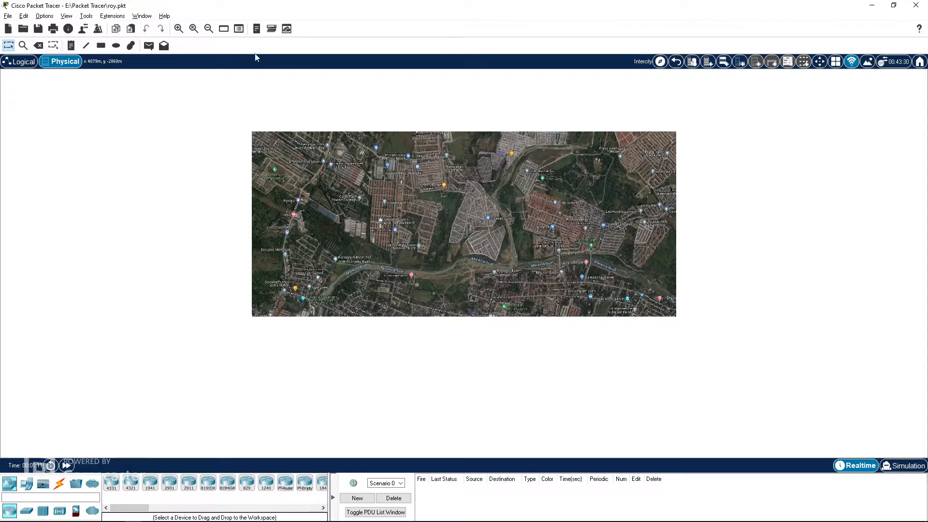
{"action": "left_click", "coordinate": [179, 28]}
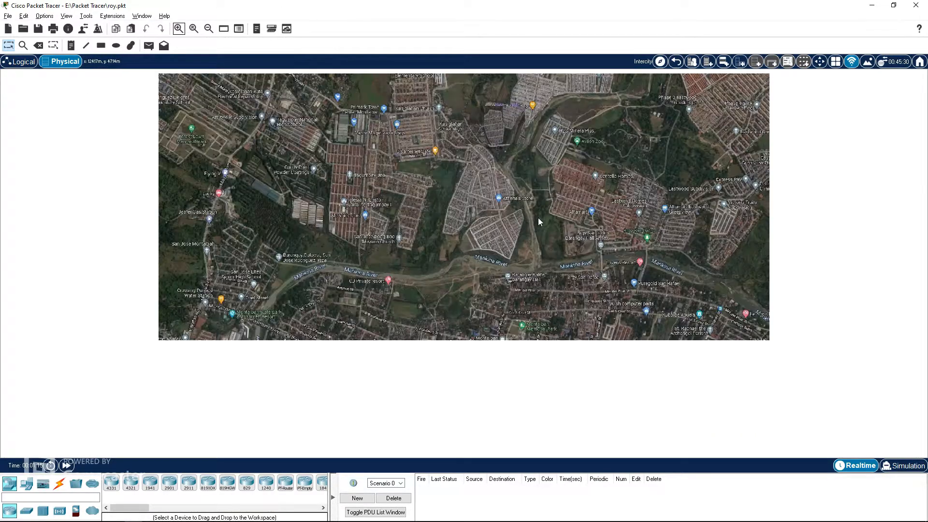
{"action": "left_click", "coordinate": [494, 126]}
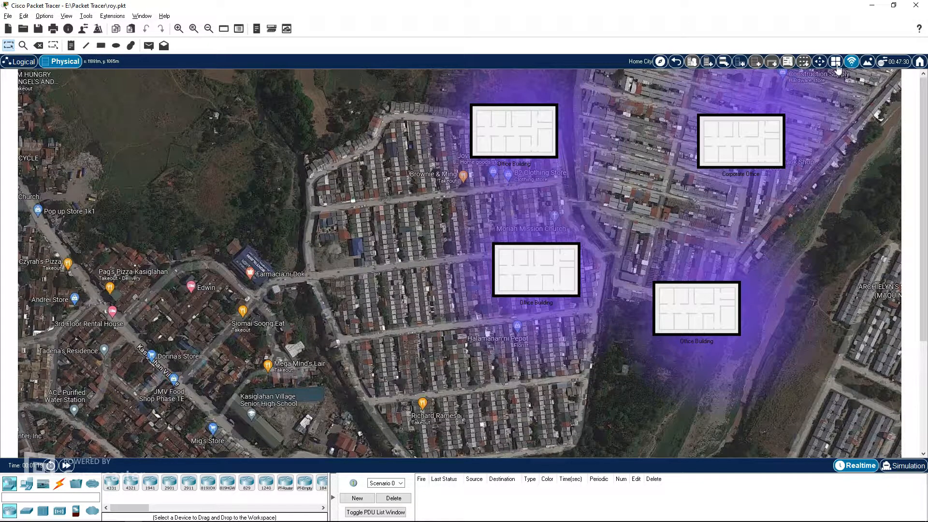
{"action": "left_click", "coordinate": [852, 62]}
{"action": "left_click", "coordinate": [745, 155]}
{"action": "left_click_drag", "start_coordinate": [562, 164], "coordinate": [590, 192]}
{"action": "left_click_drag", "start_coordinate": [531, 163], "coordinate": [552, 190]}
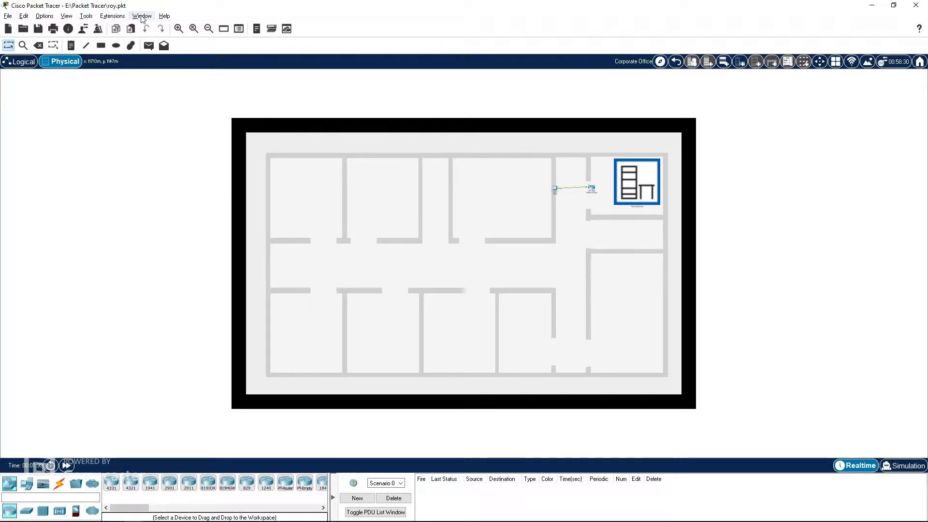
{"action": "left_click", "coordinate": [178, 29]}
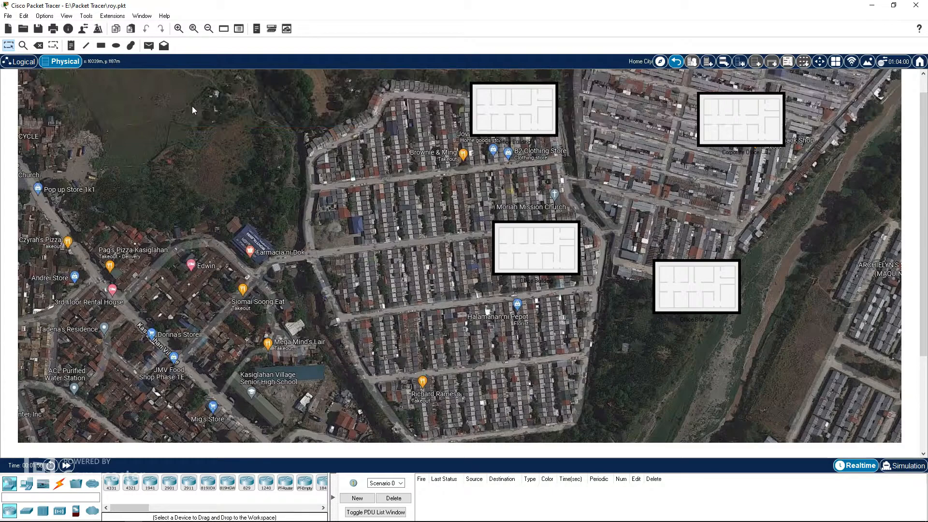
{"action": "scroll", "coordinate": [192, 110], "scroll_direction": "up", "scroll_amount": 1}
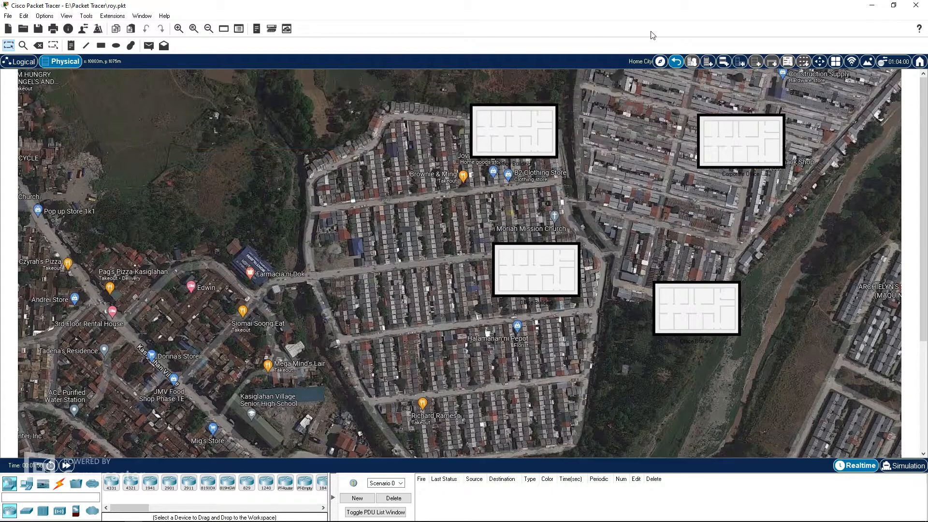
{"action": "left_click", "coordinate": [677, 63]}
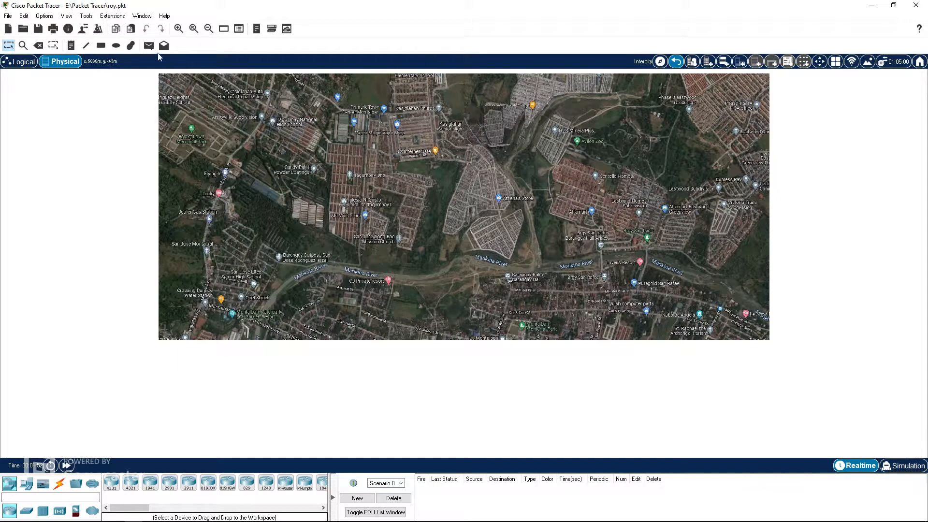
{"action": "left_click", "coordinate": [179, 29]}
{"action": "scroll", "coordinate": [615, 256], "scroll_direction": "down", "scroll_amount": 5}
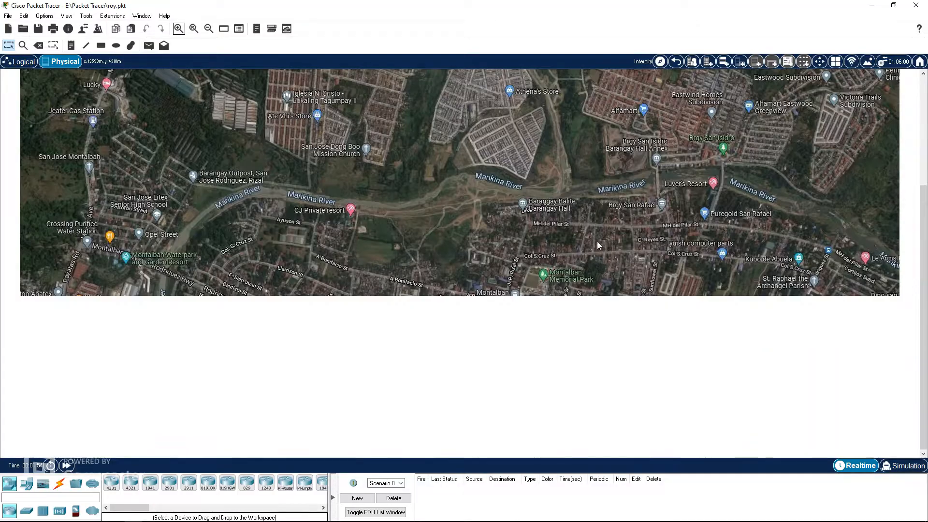
Step: Add a Server-PT to the workspace just below the city map in the physical view
{"action": "left_click", "coordinate": [27, 483]}
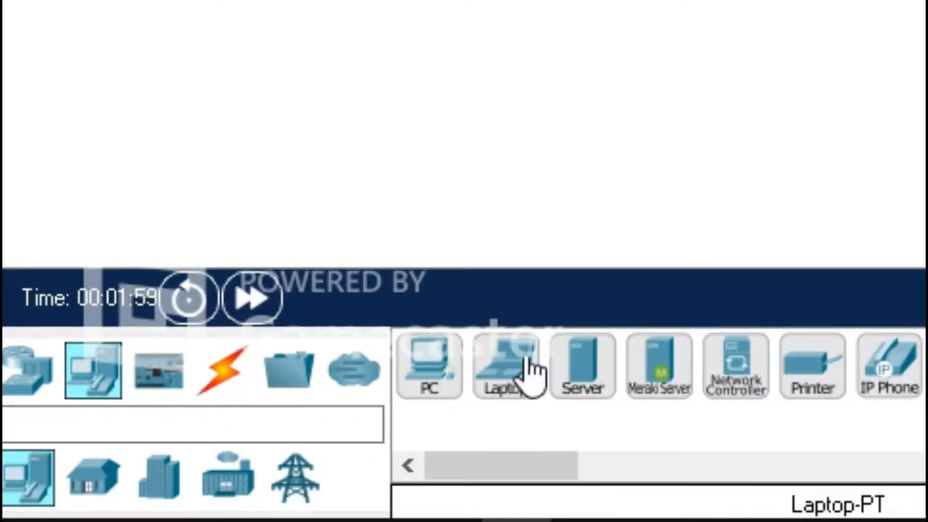
{"action": "left_click_drag", "start_coordinate": [582, 366], "coordinate": [378, 403]}
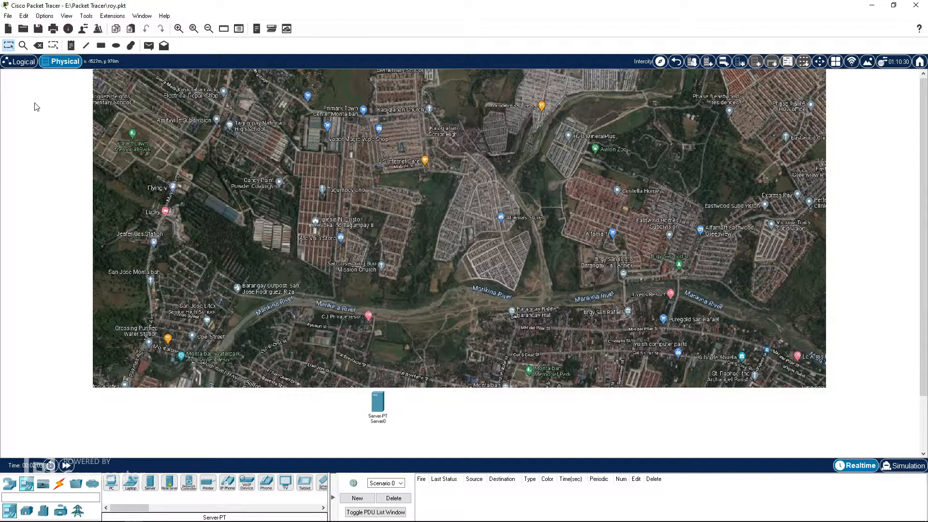
{"action": "left_click_drag", "start_coordinate": [396, 406], "coordinate": [404, 409]}
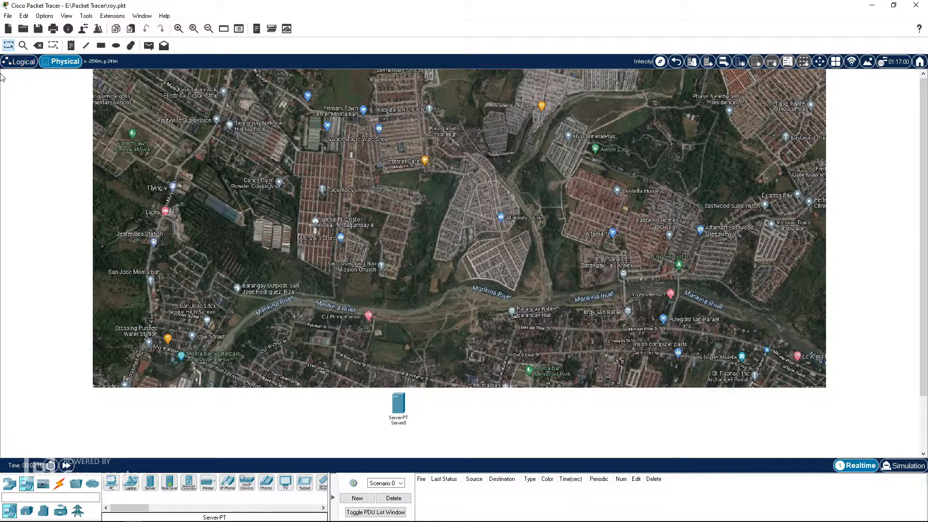
Step: Place the new server beside the main network's wireless router in the logical view and open it
{"action": "left_click", "coordinate": [16, 65]}
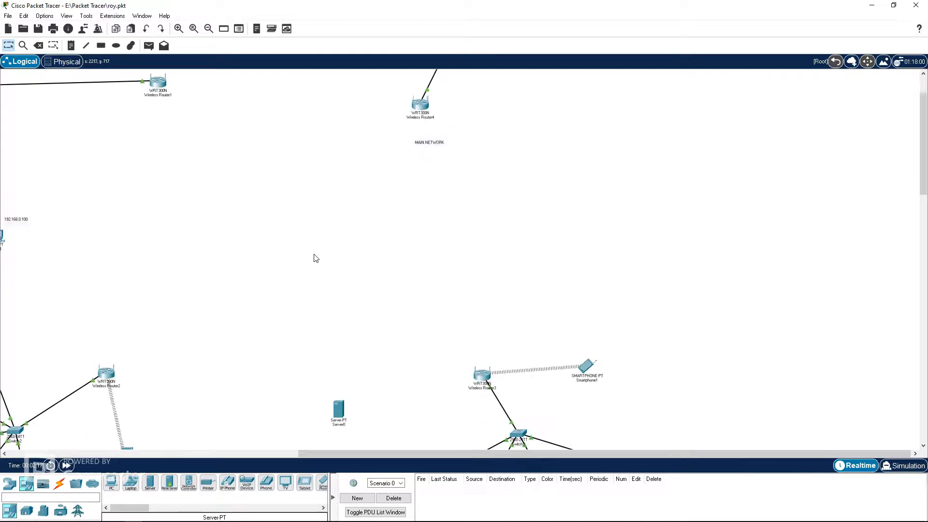
{"action": "left_click_drag", "start_coordinate": [338, 409], "coordinate": [552, 116]}
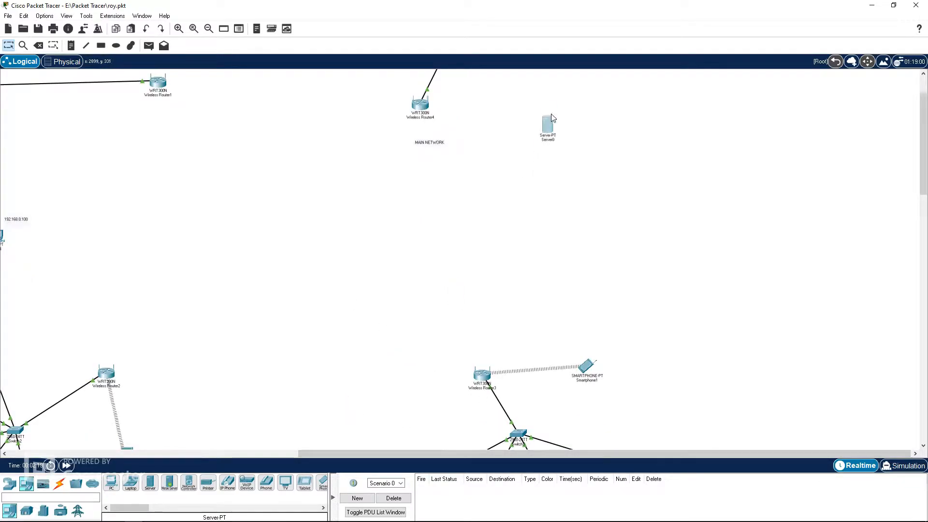
{"action": "scroll", "coordinate": [577, 194], "scroll_direction": "up", "scroll_amount": 2}
{"action": "left_click_drag", "start_coordinate": [551, 173], "coordinate": [524, 120]}
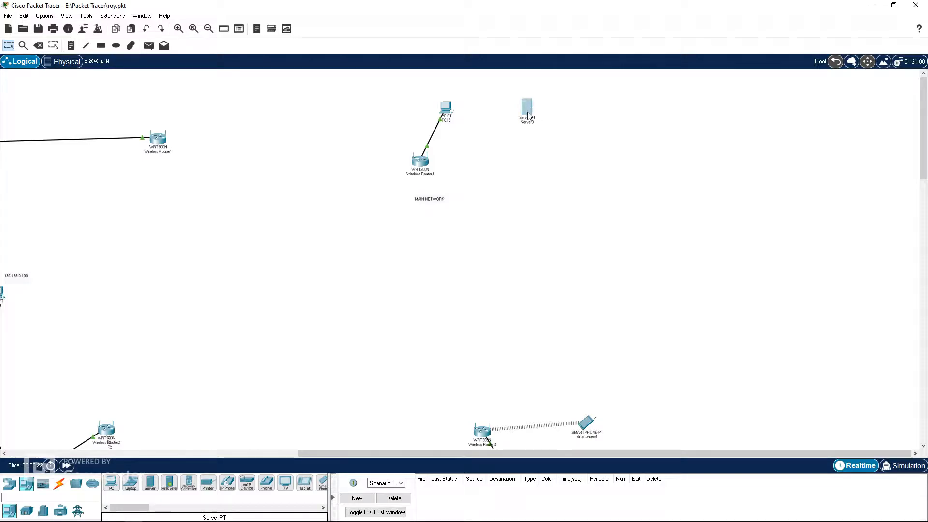
{"action": "left_click", "coordinate": [528, 107]}
{"action": "key", "text": "alt+Tab"}
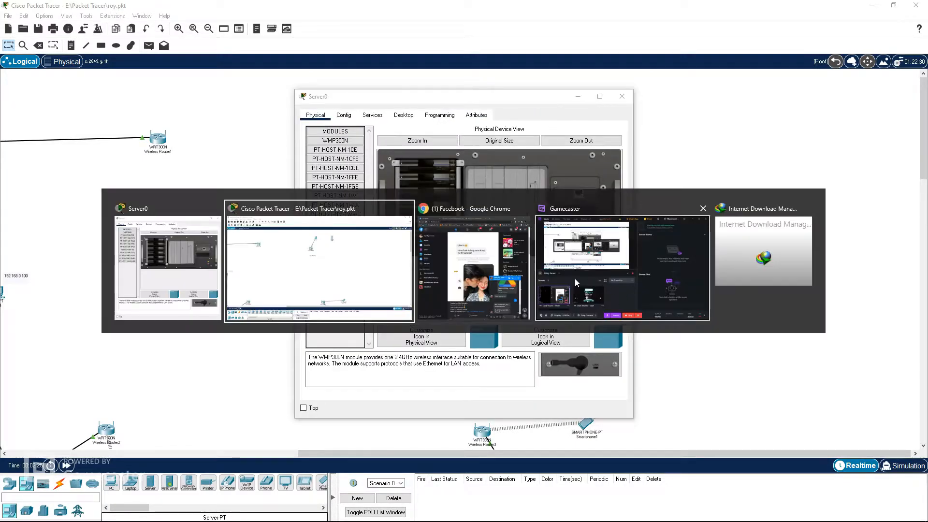
{"action": "left_click", "coordinate": [722, 13]}
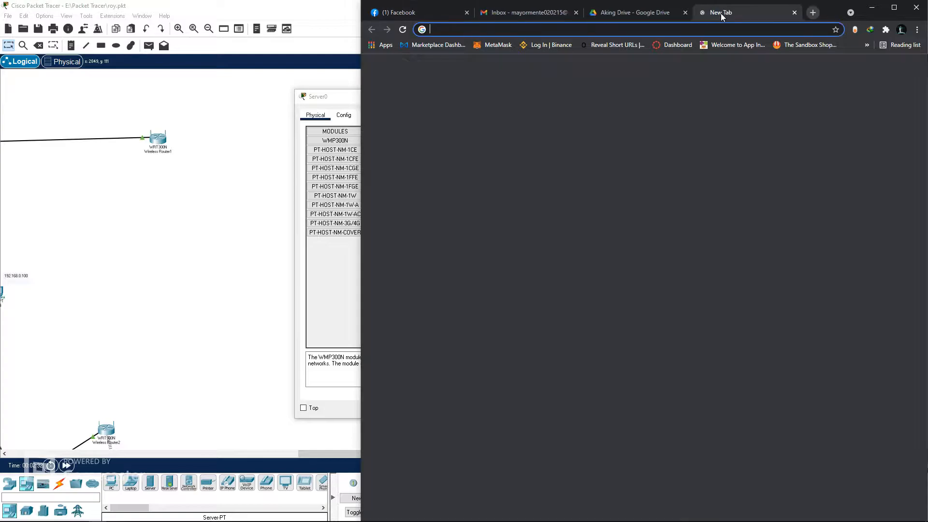
{"action": "type", "text": "pa"}
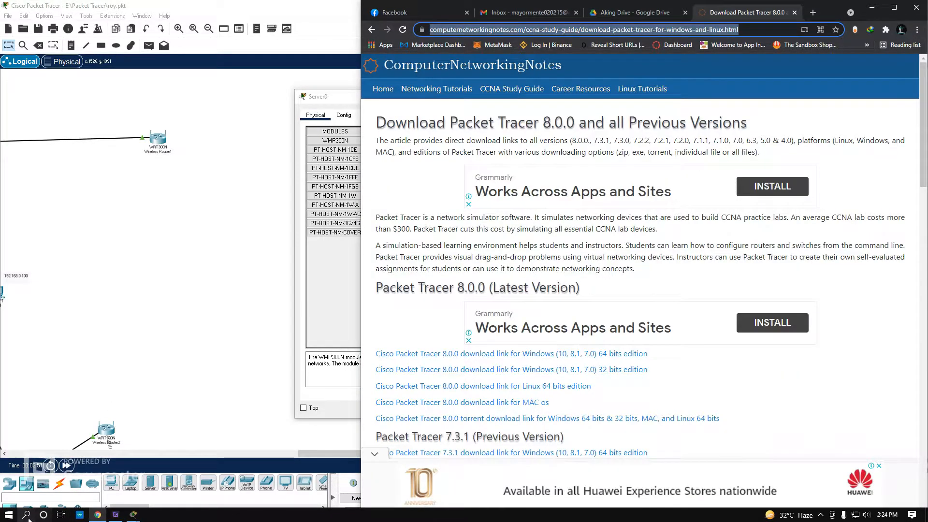
{"action": "left_click", "coordinate": [26, 514]}
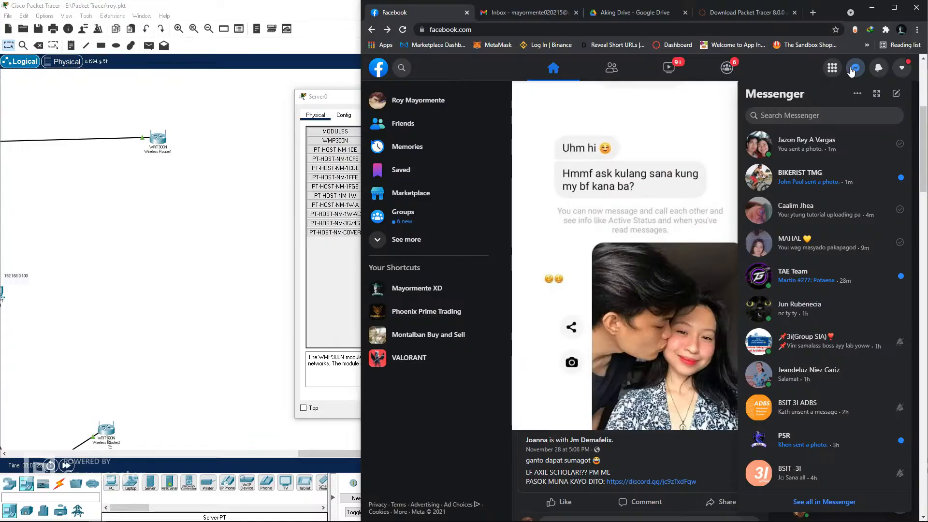
{"action": "left_click", "coordinate": [851, 71]}
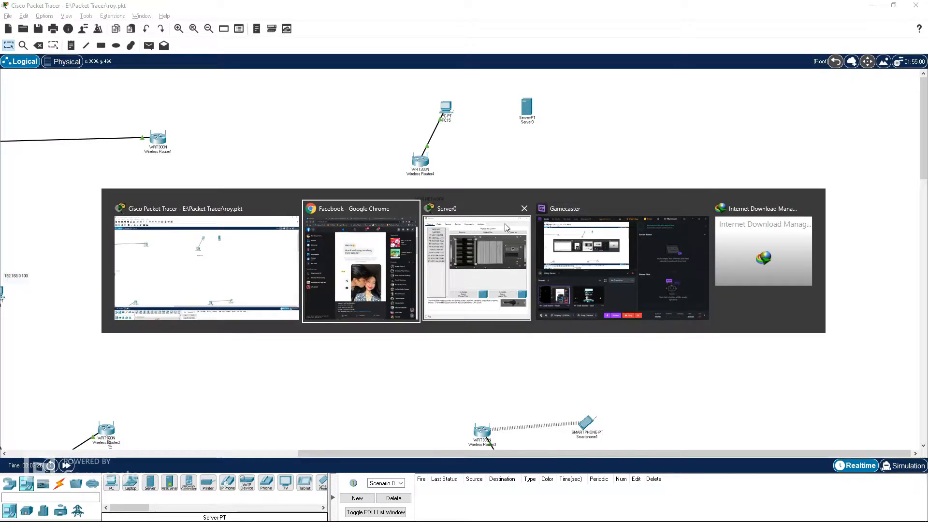
{"action": "left_click", "coordinate": [505, 224]}
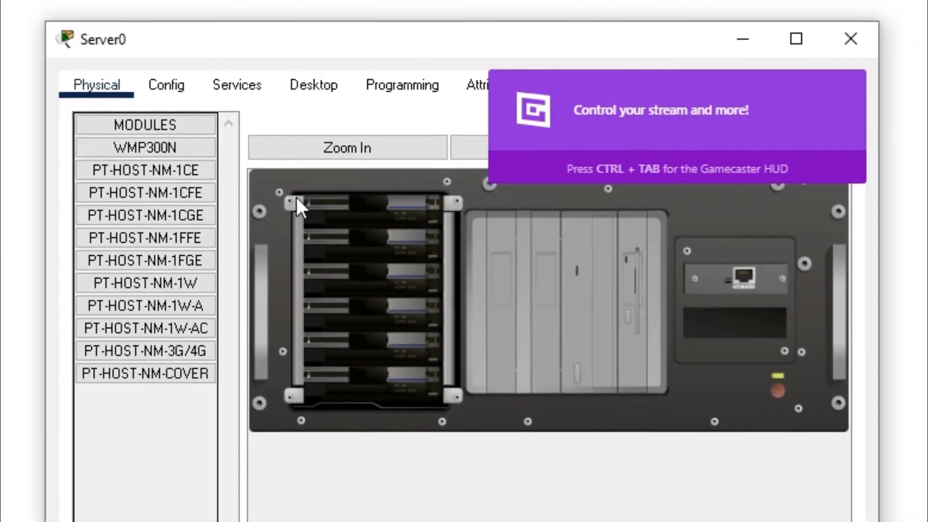
Step: Power off the server, replace its network module with two PT-HOST-NM-1FGE modules, and power it back on
{"action": "left_click", "coordinate": [776, 390]}
{"action": "left_click_drag", "start_coordinate": [734, 284], "coordinate": [155, 459]}
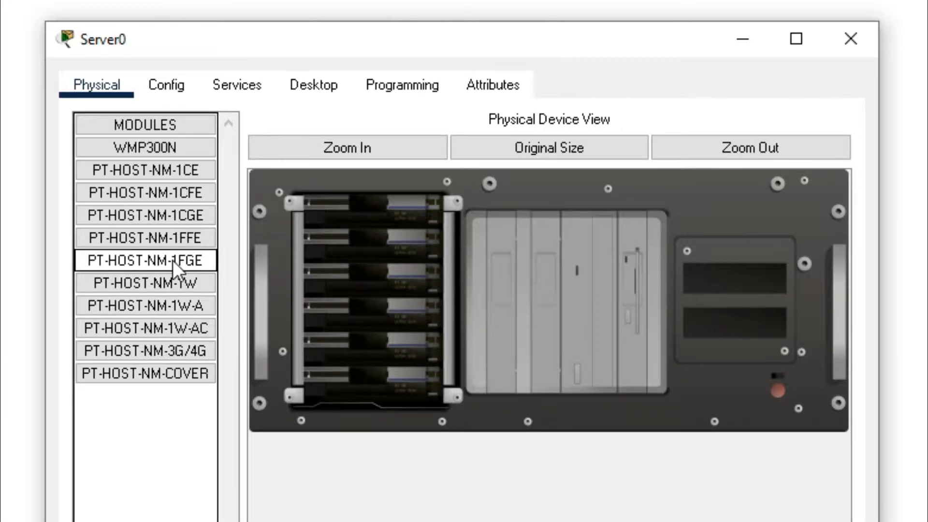
{"action": "left_click_drag", "start_coordinate": [172, 260], "coordinate": [737, 285]}
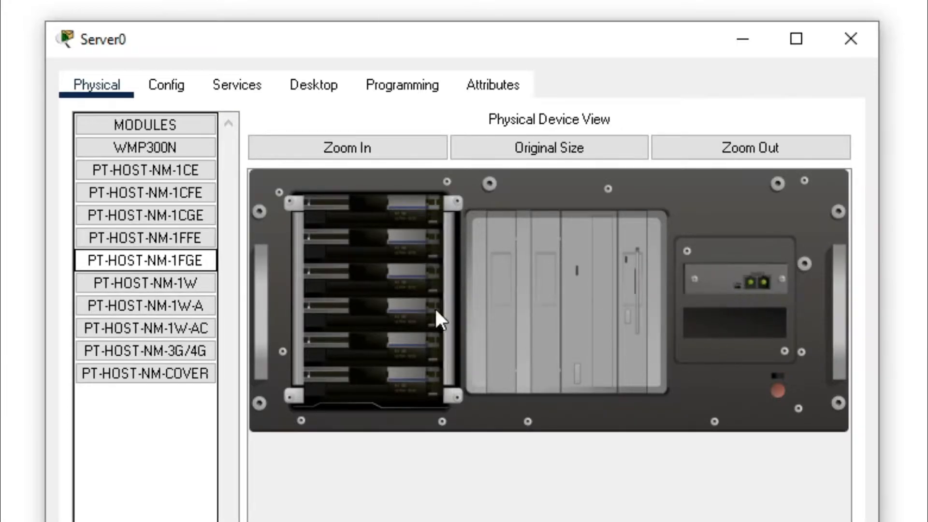
{"action": "left_click_drag", "start_coordinate": [172, 259], "coordinate": [754, 333]}
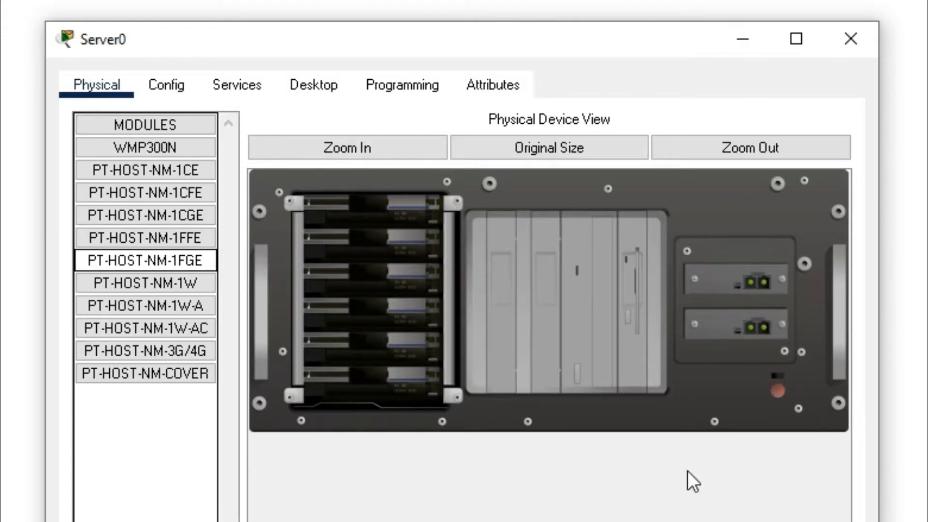
{"action": "left_click", "coordinate": [778, 390]}
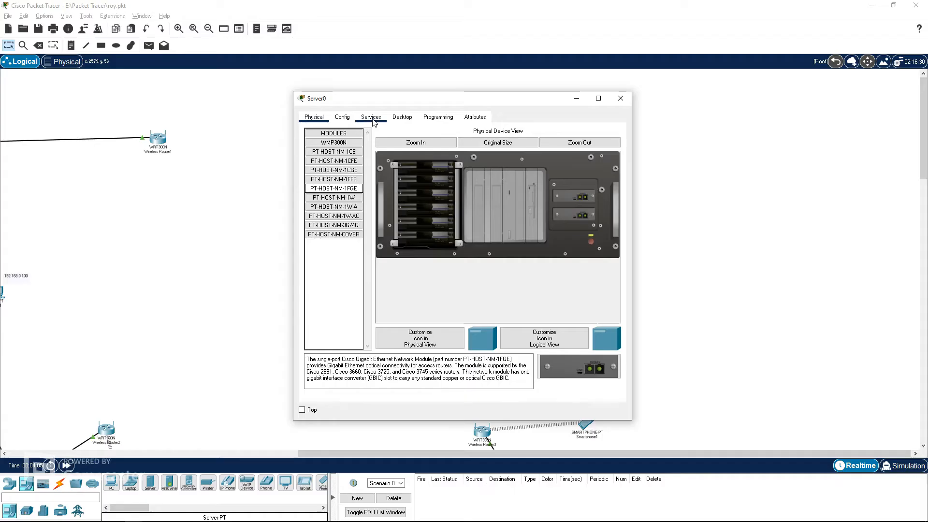
Step: Open the server's IP Configuration and set a static IPv4 address of 6.6.6.1 with subnet mask 255.255.255.0
{"action": "left_click", "coordinate": [292, 89]}
{"action": "left_click", "coordinate": [330, 144]}
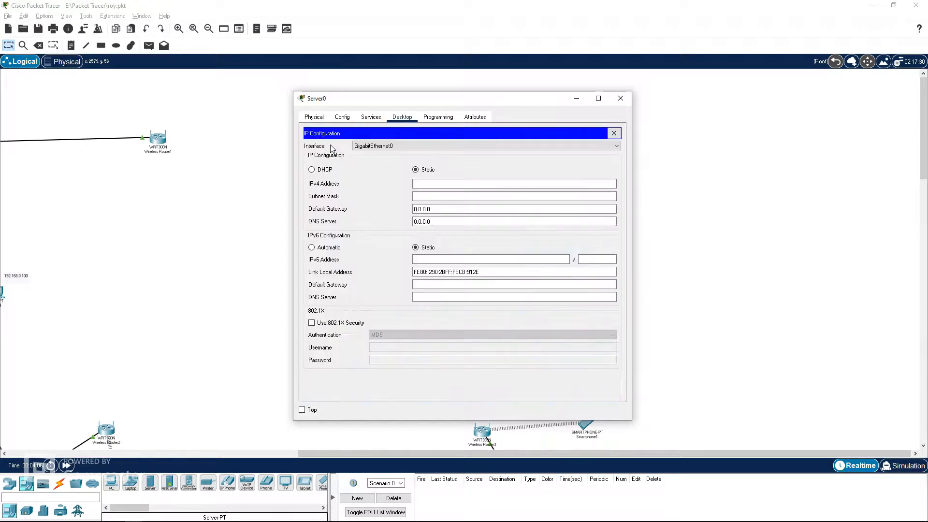
{"action": "left_click", "coordinate": [424, 184]}
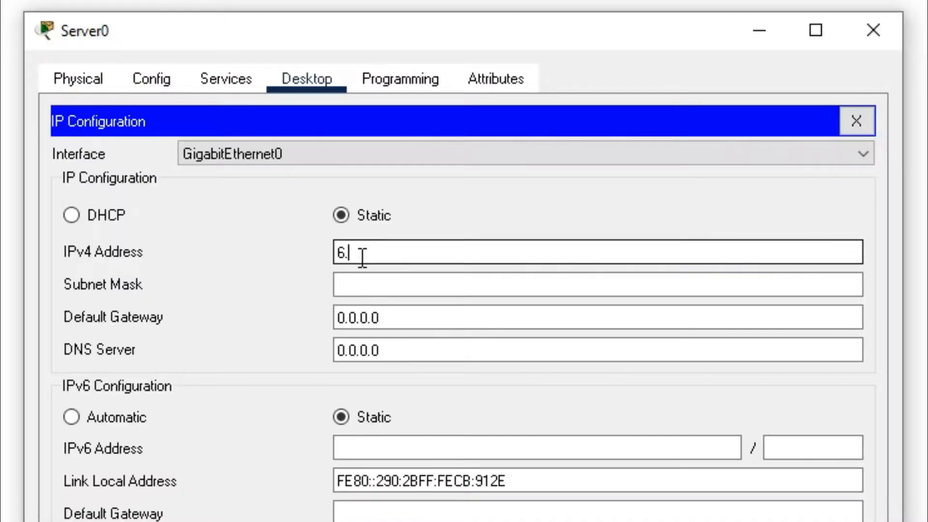
{"action": "key", "text": "Tab"}
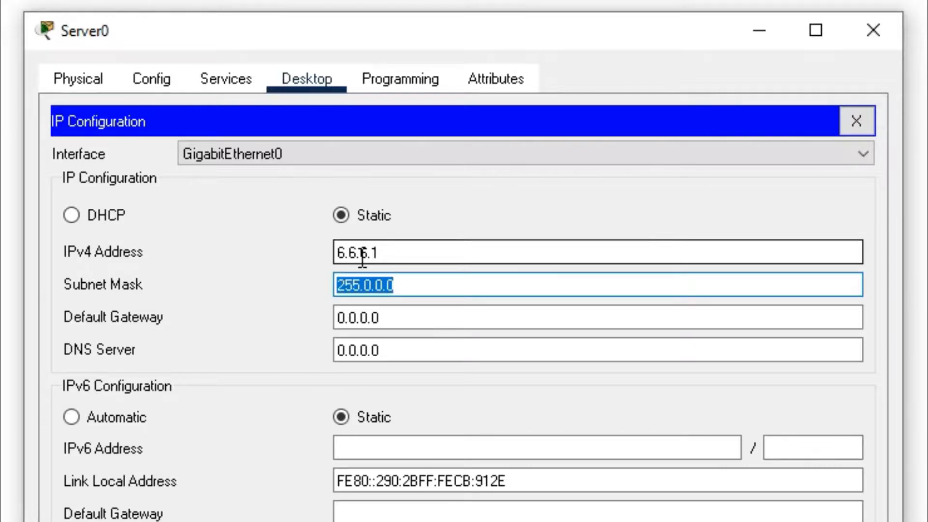
{"action": "left_click", "coordinate": [369, 285]}
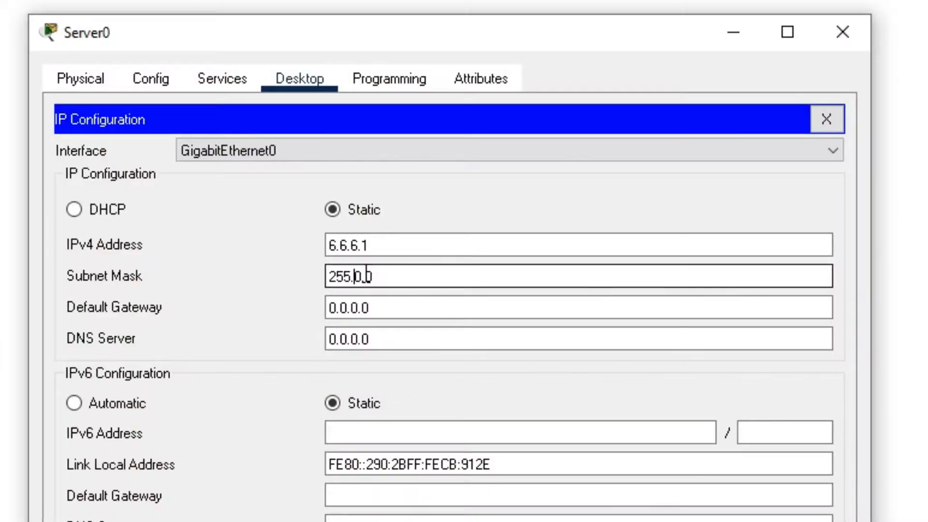
{"action": "type", "text": "255"}
{"action": "key", "text": "BackSpace"}
{"action": "type", "text": "255."}
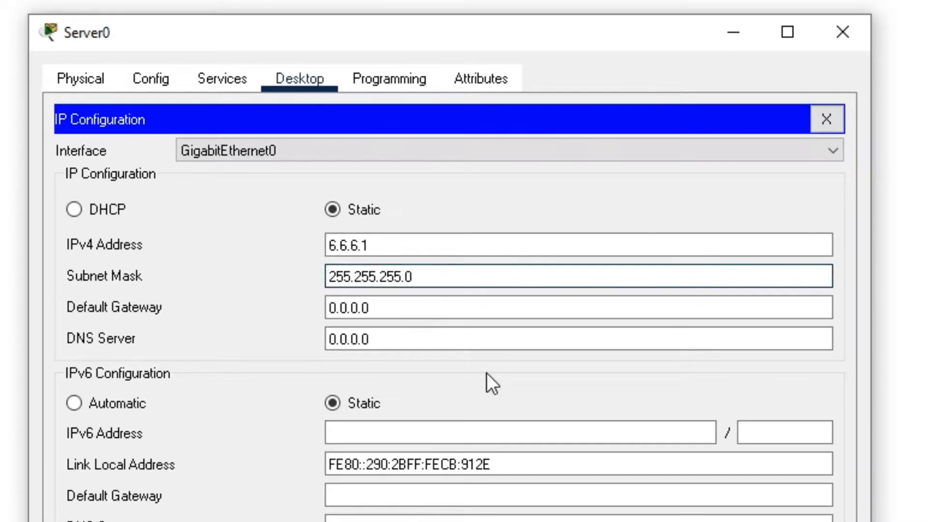
{"action": "left_click", "coordinate": [501, 304]}
{"action": "left_click_drag", "start_coordinate": [421, 275], "coordinate": [329, 277]}
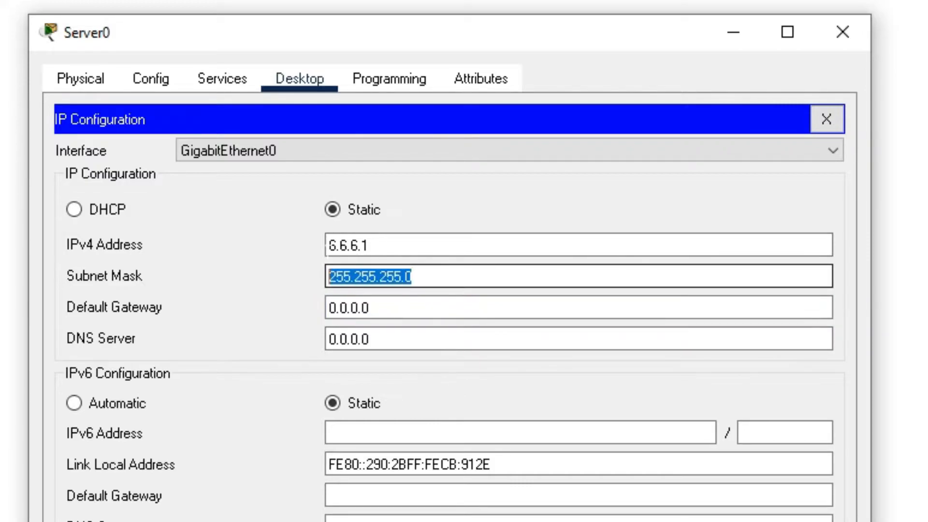
{"action": "left_click_drag", "start_coordinate": [379, 248], "coordinate": [327, 247]}
{"action": "left_click_drag", "start_coordinate": [417, 279], "coordinate": [328, 279]}
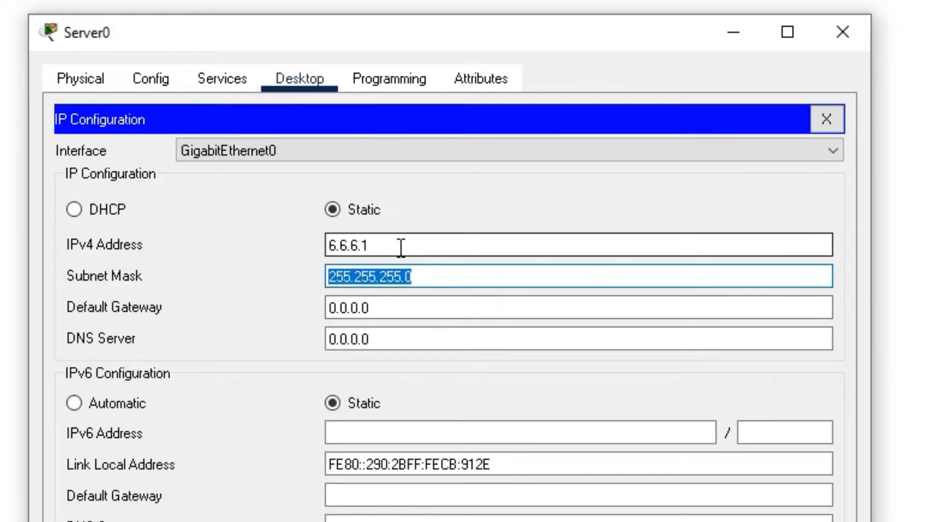
{"action": "left_click_drag", "start_coordinate": [396, 247], "coordinate": [319, 250]}
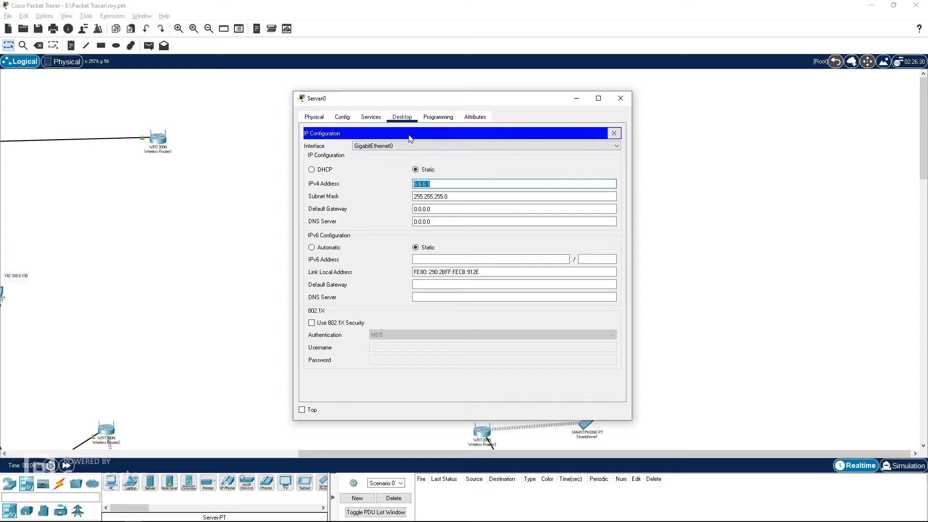
Step: Delete every file in the server's HTTP file manager except index.html
{"action": "left_click", "coordinate": [402, 117]}
{"action": "left_click", "coordinate": [371, 116]}
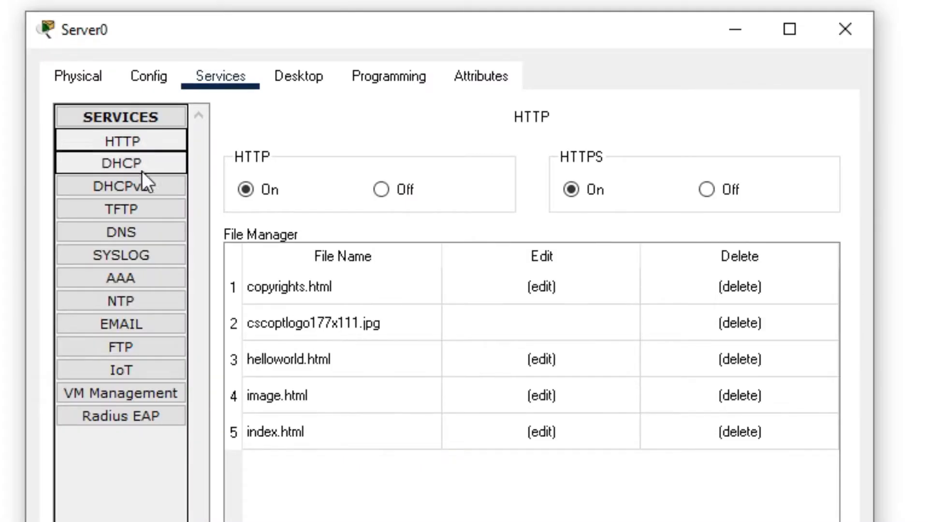
{"action": "left_click", "coordinate": [714, 399]}
{"action": "left_click", "coordinate": [453, 474]}
{"action": "left_click", "coordinate": [735, 364]}
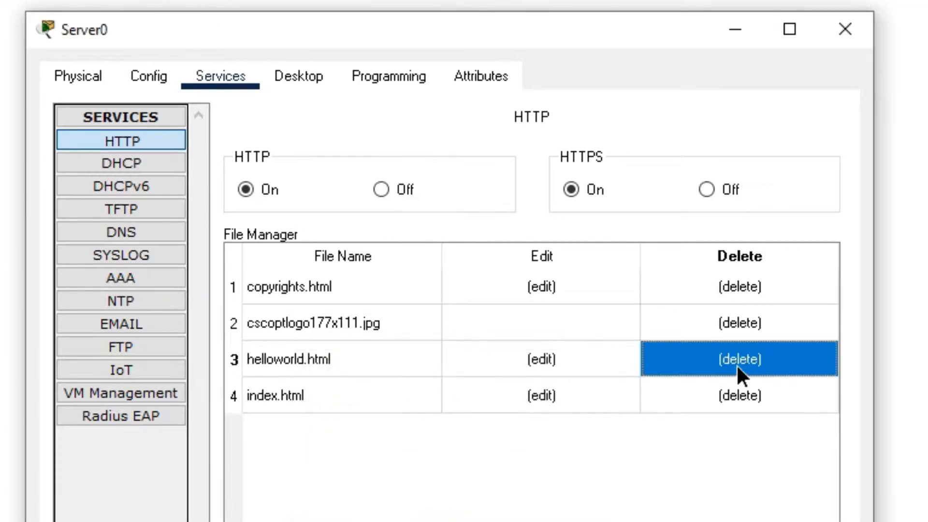
{"action": "left_click", "coordinate": [463, 469]}
{"action": "left_click", "coordinate": [730, 321]}
{"action": "left_click", "coordinate": [471, 468]}
{"action": "left_click", "coordinate": [722, 287]}
{"action": "left_click", "coordinate": [446, 471]}
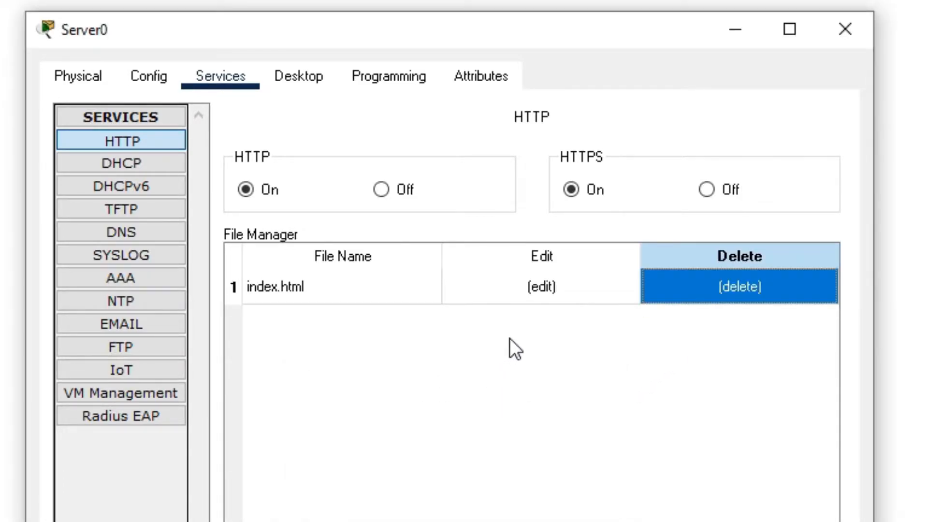
Step: Edit index.html and paste in the copied Google homepage HTML code
{"action": "left_click", "coordinate": [544, 296]}
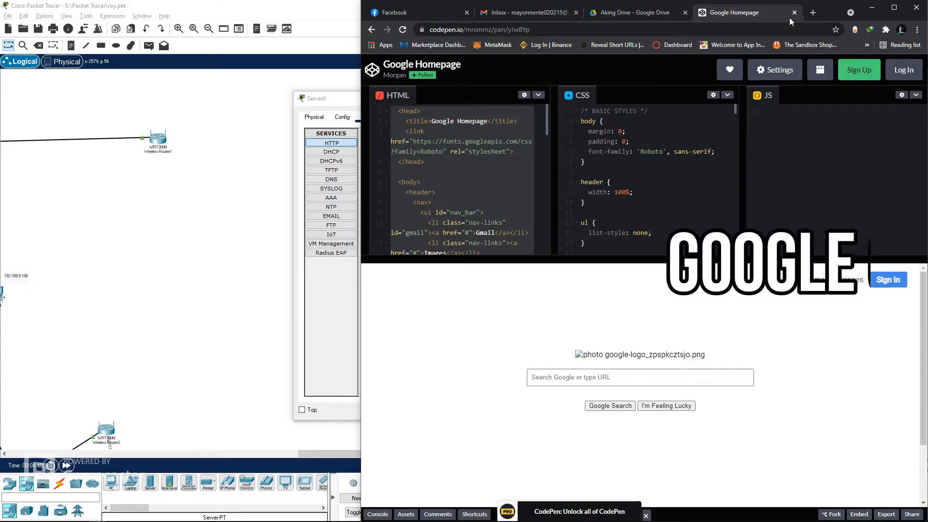
{"action": "key", "text": "alt+Tab"}
{"action": "left_click", "coordinate": [476, 228]}
{"action": "key", "text": "ctrl+v"}
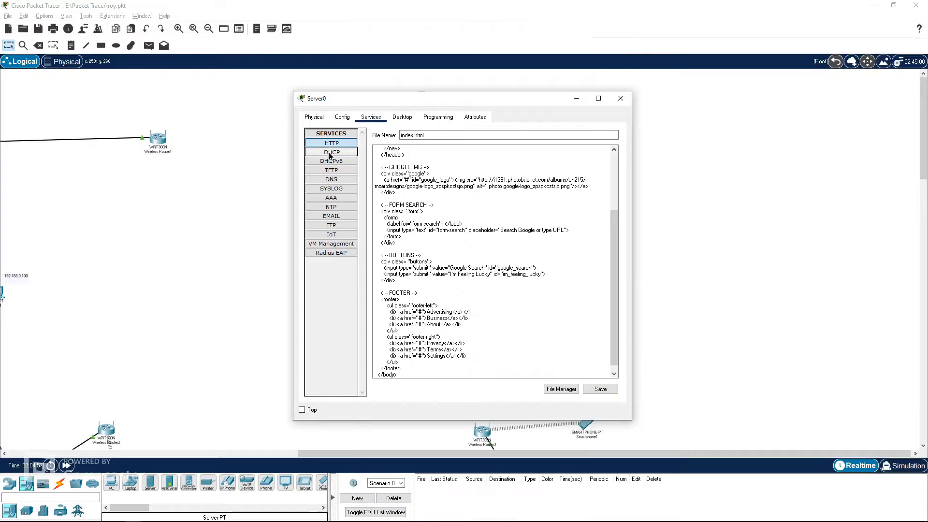
Step: Set the DHCP serverPool's default gateway and DNS server to 6.6.6.1 and its start IP to 6.6.6.100
{"action": "left_click", "coordinate": [331, 151]}
{"action": "left_click", "coordinate": [460, 305]}
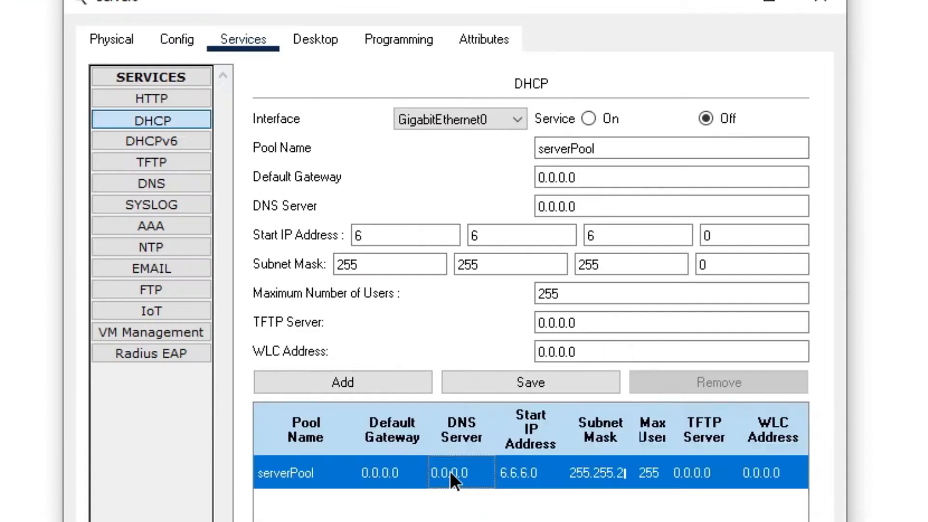
{"action": "left_click", "coordinate": [625, 178]}
{"action": "left_click_drag", "start_coordinate": [568, 178], "coordinate": [534, 180]}
{"action": "key", "text": "BackSpace"}
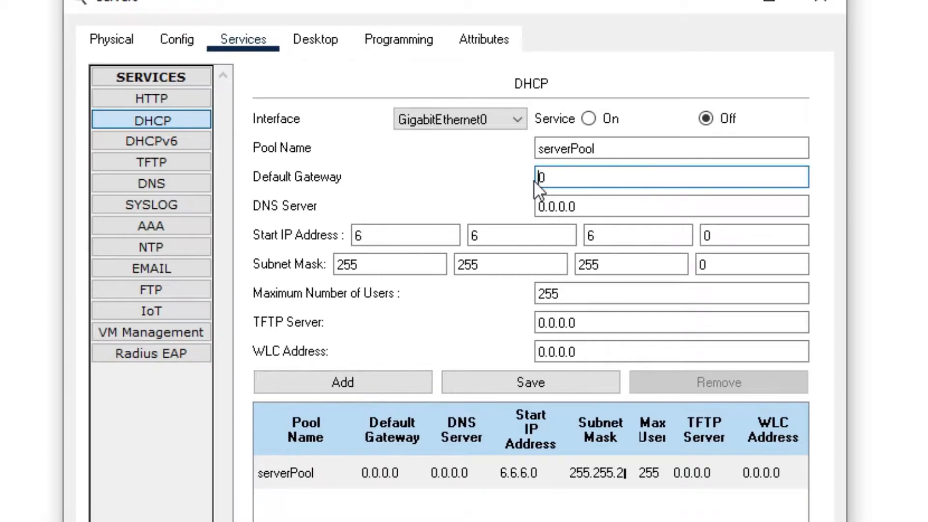
{"action": "type", "text": "6.6.6.1"}
{"action": "key", "text": "Tab"}
{"action": "type", "text": "6.6.6.1"}
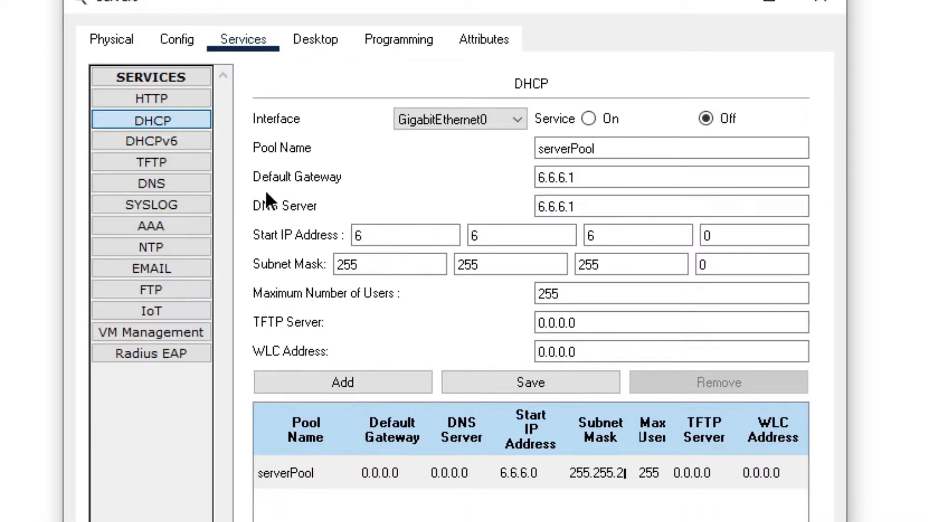
{"action": "left_click_drag", "start_coordinate": [739, 237], "coordinate": [695, 245]}
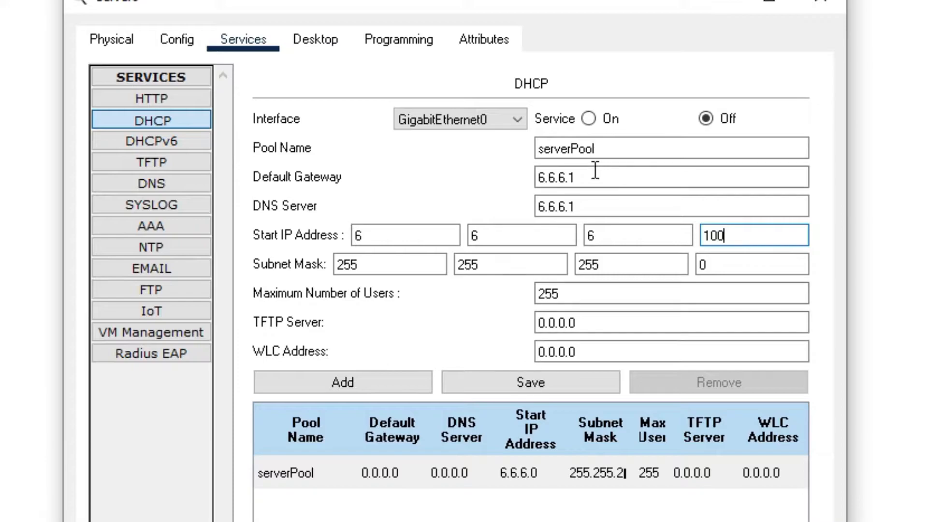
Step: Turn the DHCP service on and save the serverPool settings
{"action": "left_click", "coordinate": [587, 117]}
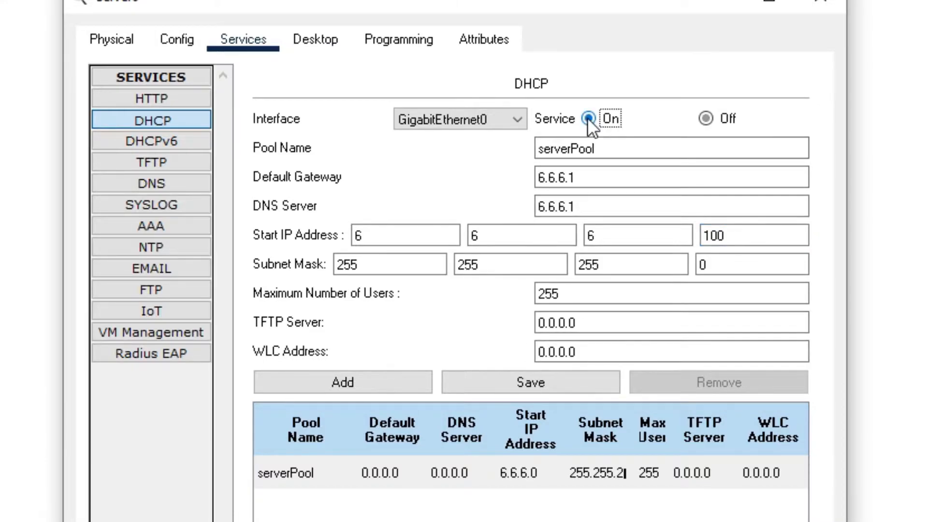
{"action": "left_click", "coordinate": [527, 381]}
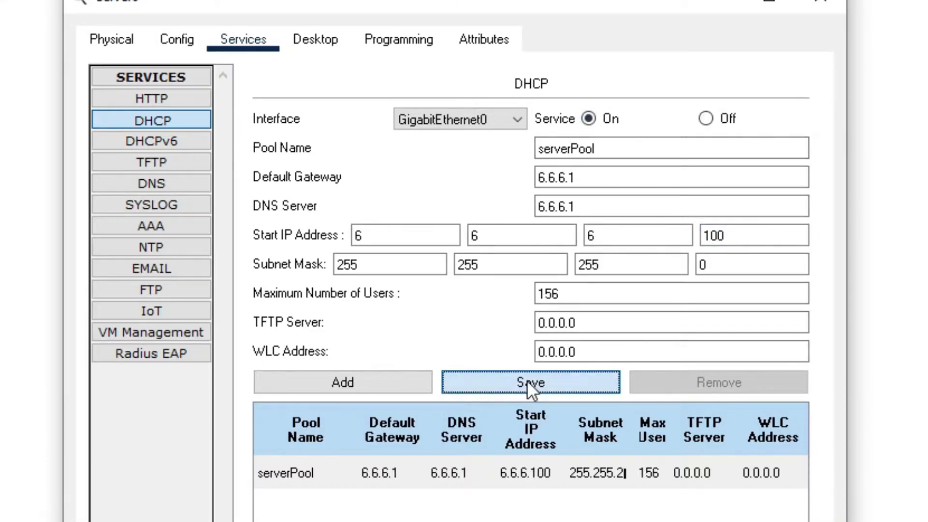
{"action": "left_click", "coordinate": [454, 471]}
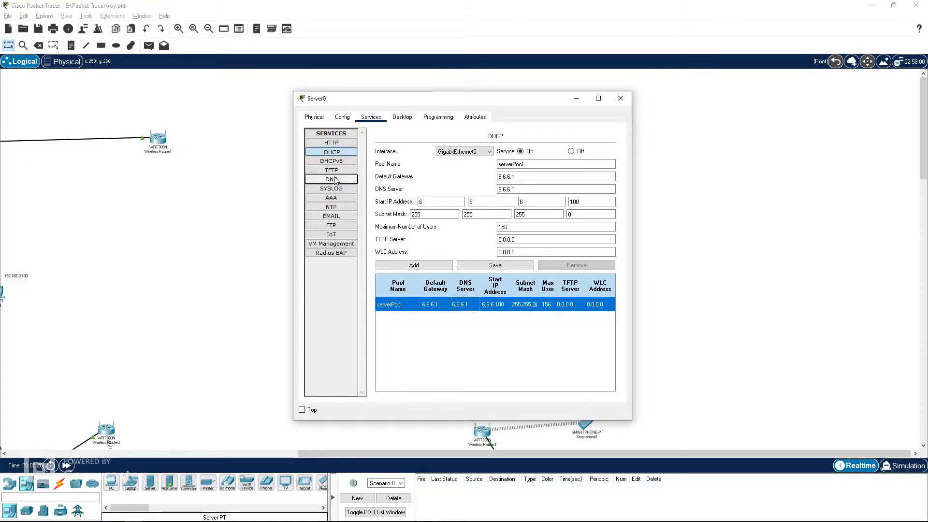
{"action": "left_click", "coordinate": [338, 179]}
{"action": "left_click", "coordinate": [460, 176]}
{"action": "type", "text": "www.ma"}
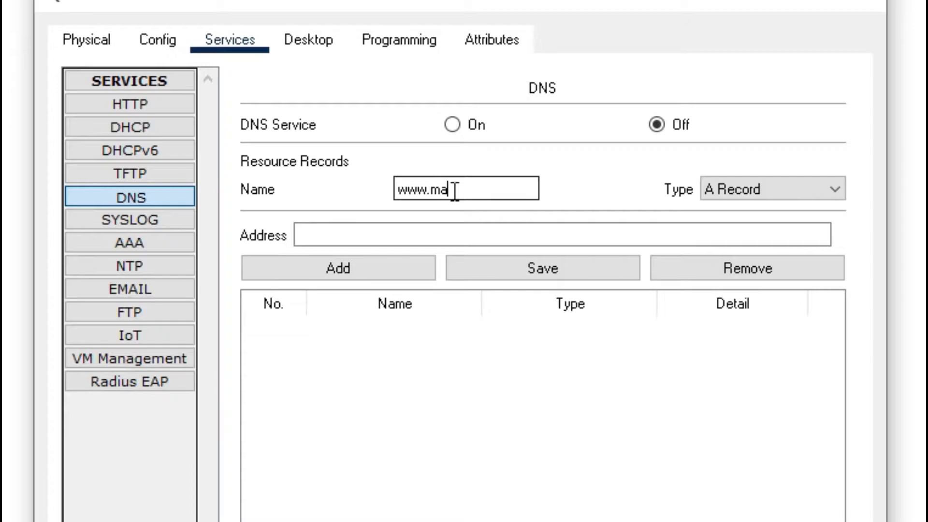
{"action": "type", "text": "yorpage.com"}
{"action": "left_click", "coordinate": [508, 232]}
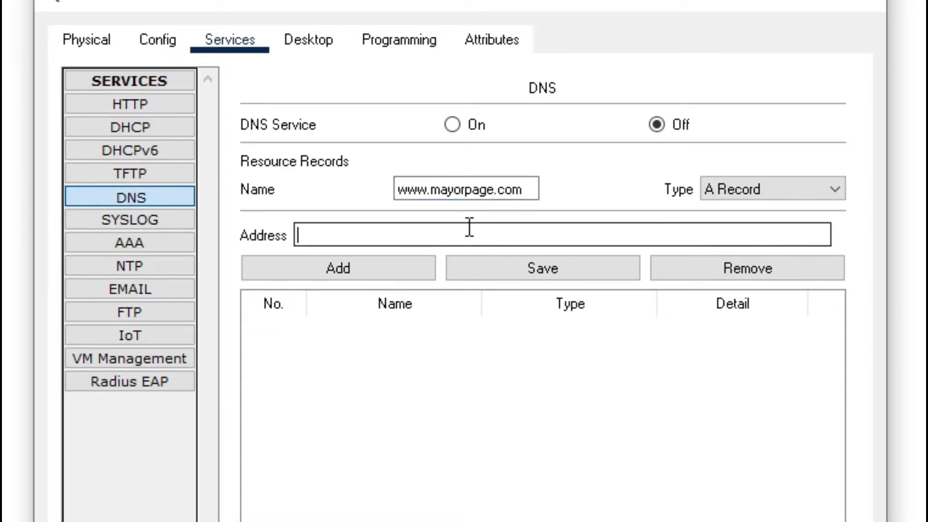
{"action": "type", "text": "66"}
{"action": "left_click", "coordinate": [428, 271]}
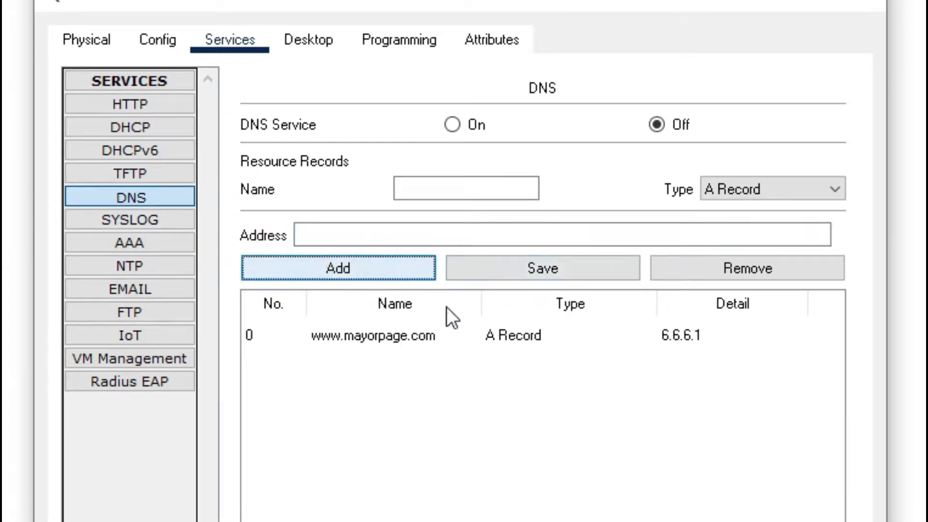
{"action": "left_click", "coordinate": [426, 333]}
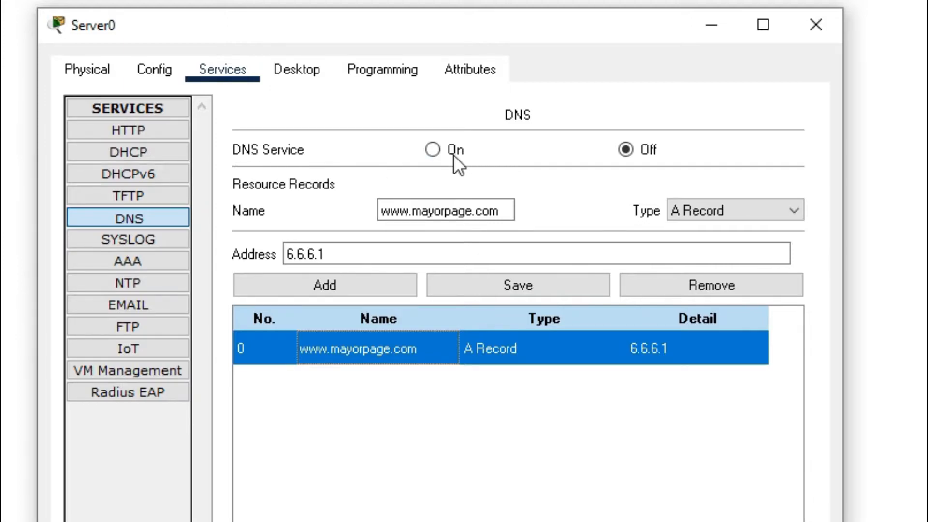
{"action": "left_click", "coordinate": [433, 147]}
{"action": "left_click", "coordinate": [494, 351]}
{"action": "left_click", "coordinate": [478, 293]}
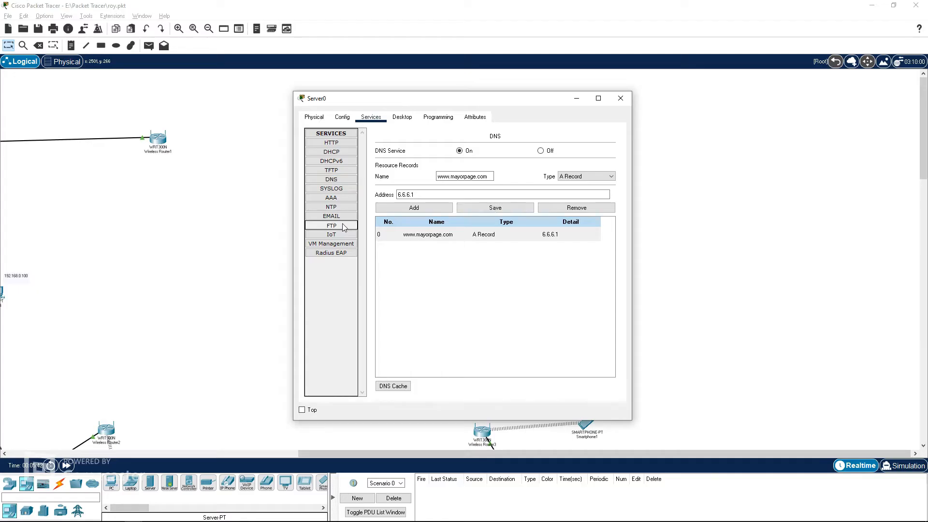
Step: Add an FTP user MAYOR with its account password and write, read, delete, rename and list permissions
{"action": "left_click", "coordinate": [128, 326]}
{"action": "type", "text": "MAYOR"}
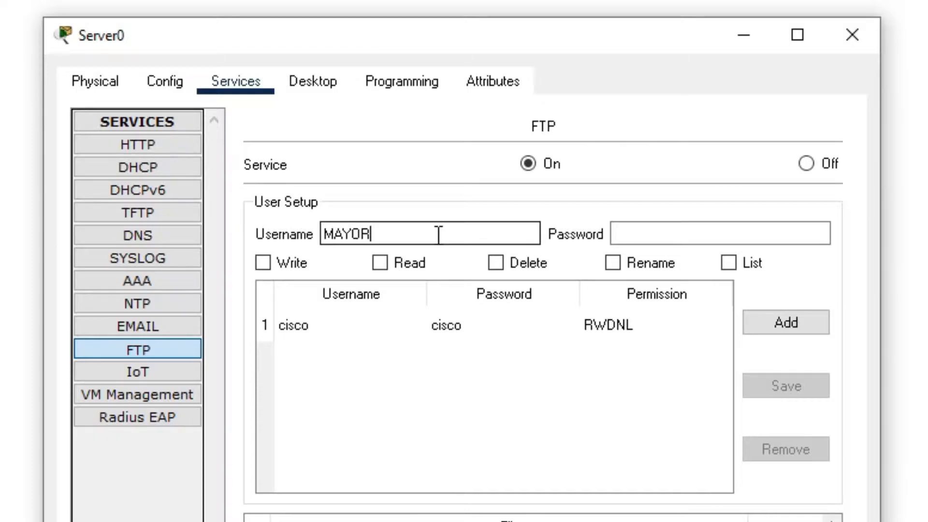
{"action": "key", "text": "Tab"}
{"action": "type", "text": "MAYO"}
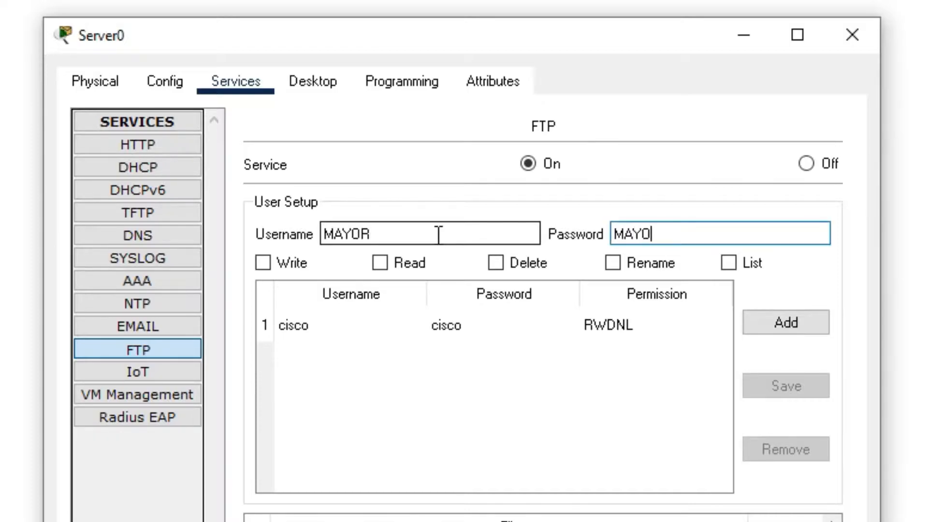
{"action": "type", "text": "R"}
{"action": "left_click", "coordinate": [288, 266]}
{"action": "left_click", "coordinate": [402, 263]}
{"action": "left_click", "coordinate": [517, 267]}
{"action": "left_click", "coordinate": [612, 263]}
{"action": "left_click", "coordinate": [729, 264]}
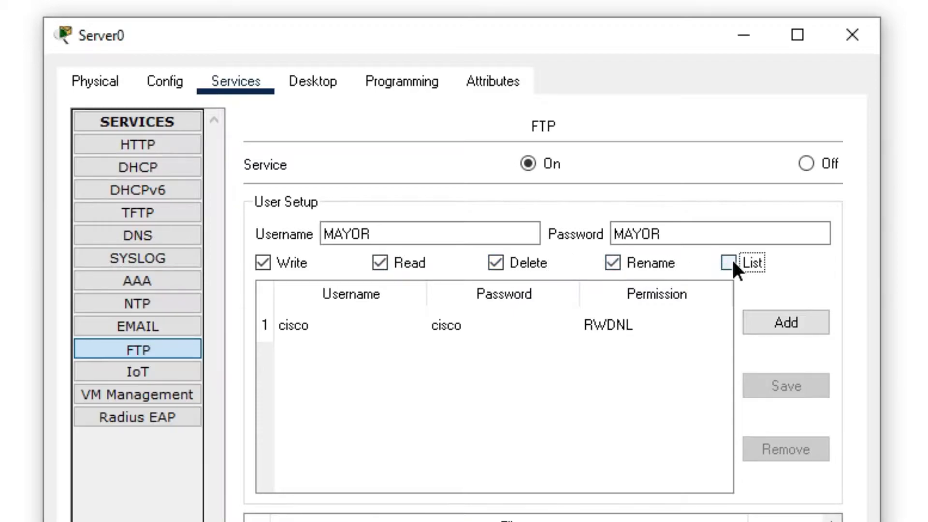
{"action": "left_click", "coordinate": [817, 332]}
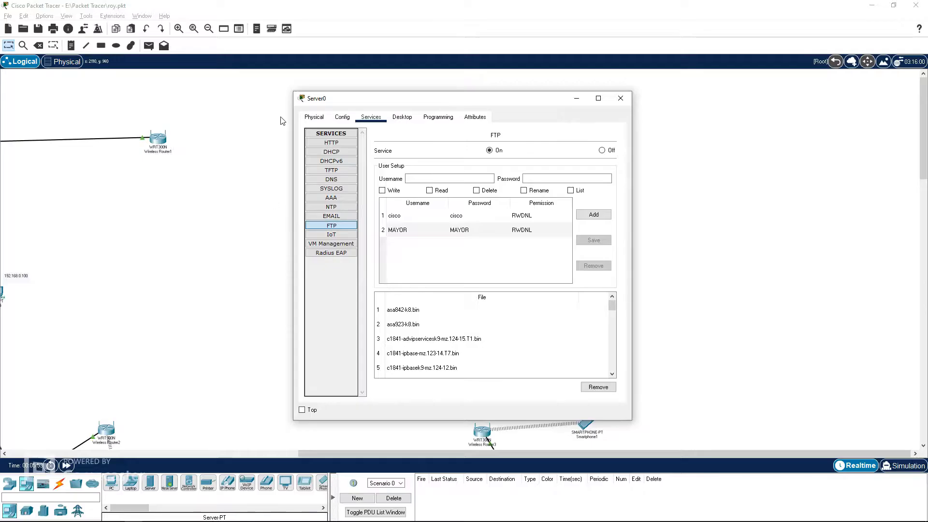
Step: Close the server window and nudge the server slightly upward beside the main network's PC
{"action": "left_click", "coordinate": [331, 143]}
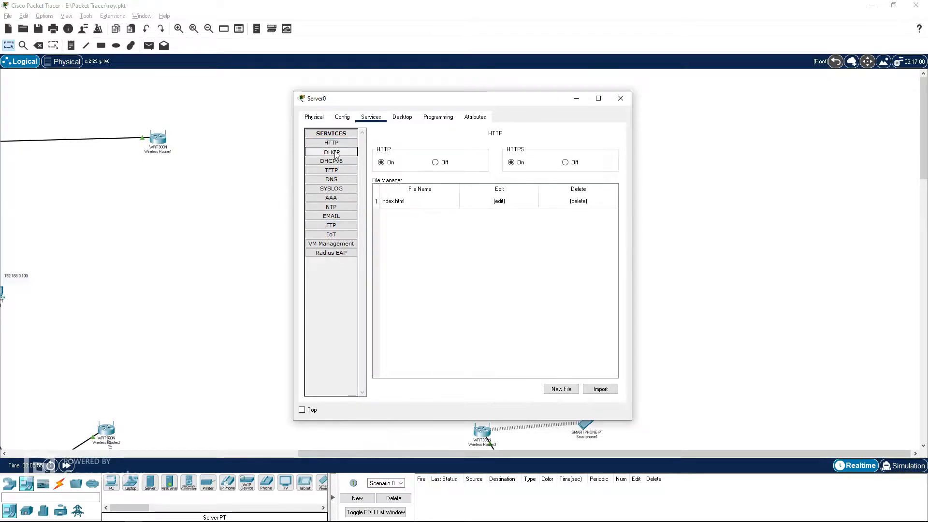
{"action": "left_click", "coordinate": [331, 152]}
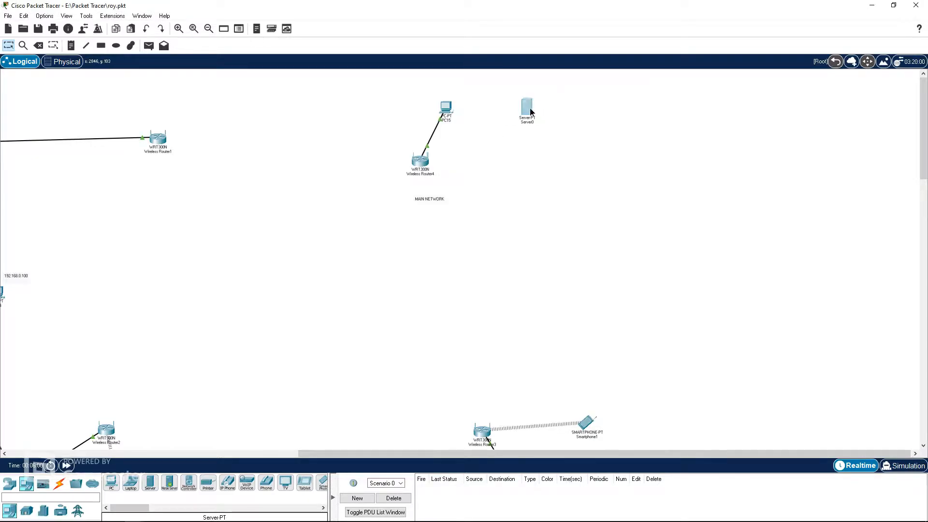
{"action": "left_click_drag", "start_coordinate": [529, 118], "coordinate": [517, 108]}
Step: Add a PC-PT beside the server below the city map in the physical view
{"action": "left_click", "coordinate": [65, 61]}
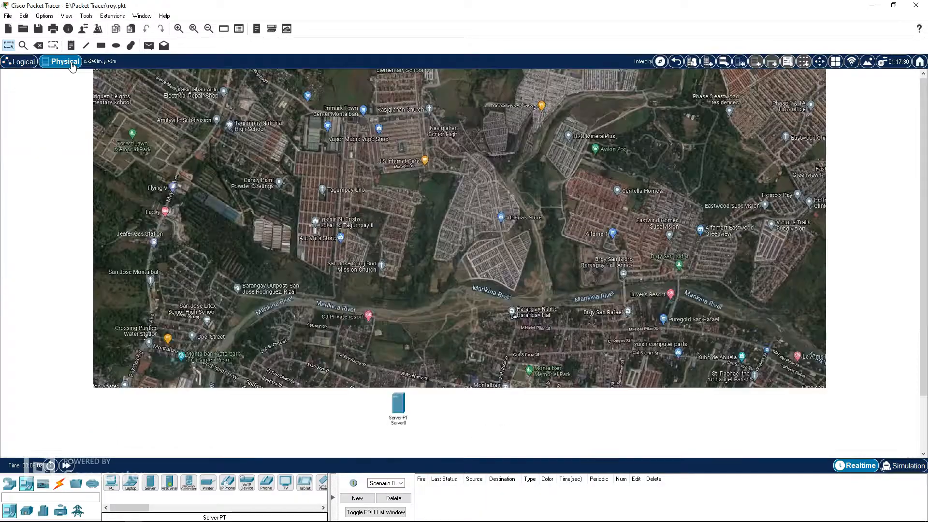
{"action": "left_click", "coordinate": [113, 490]}
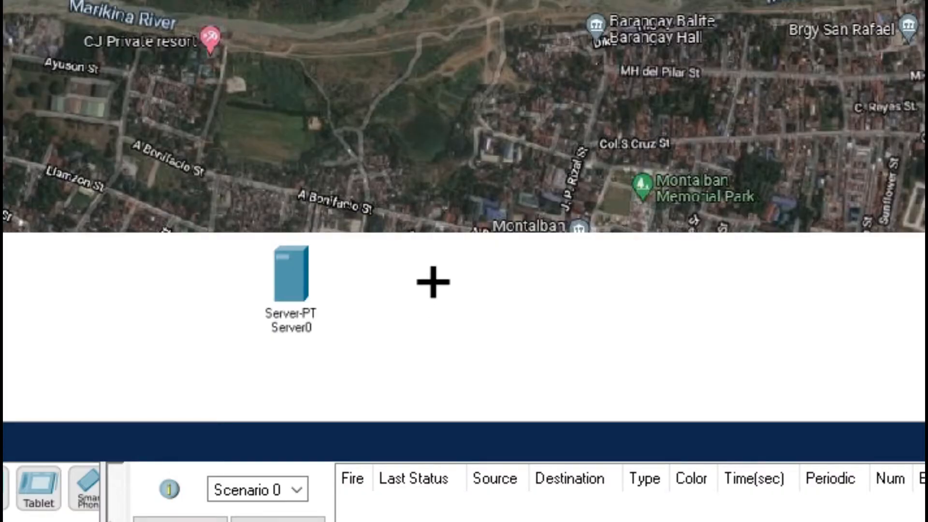
{"action": "left_click", "coordinate": [433, 282]}
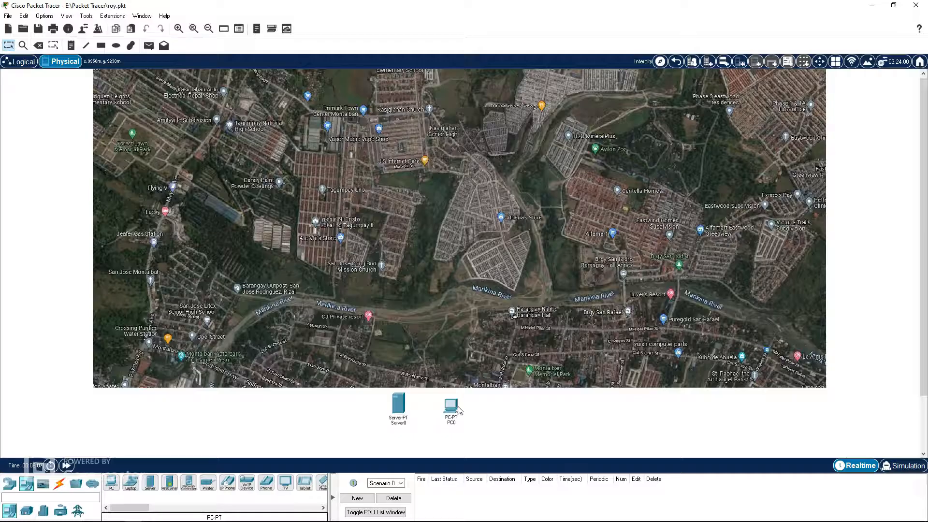
Step: In the logical view, move the new PC0 up beside Server0 in the main network
{"action": "left_click", "coordinate": [23, 62]}
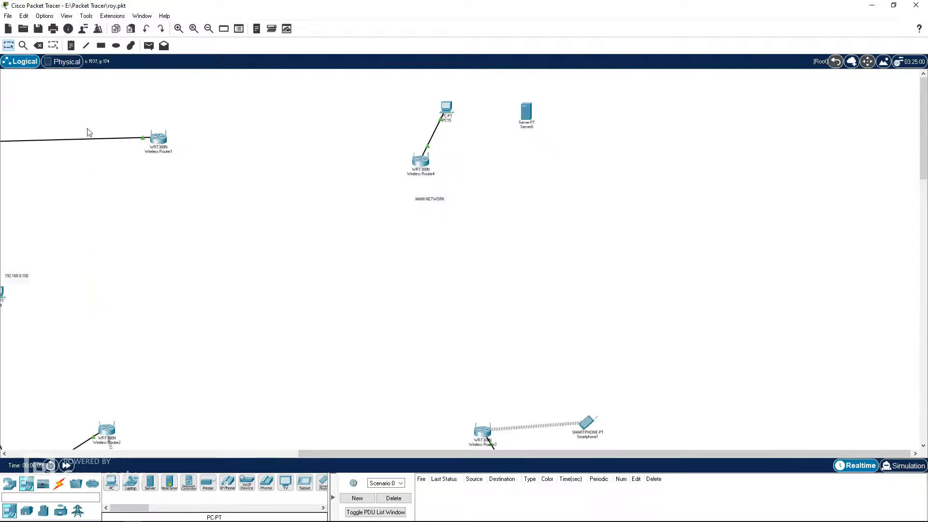
{"action": "left_click_drag", "start_coordinate": [447, 455], "coordinate": [186, 455]}
{"action": "scroll", "coordinate": [430, 338], "scroll_direction": "down", "scroll_amount": 3}
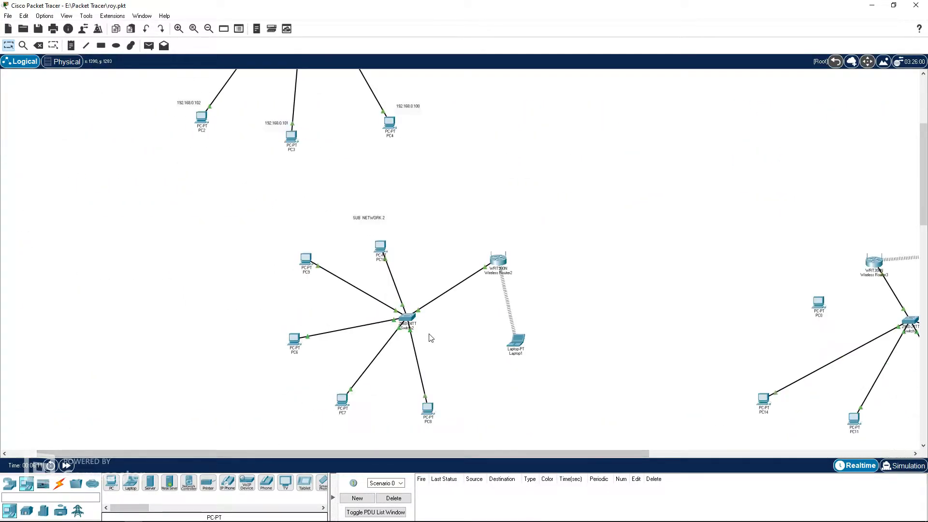
{"action": "left_click_drag", "start_coordinate": [535, 454], "coordinate": [798, 454]}
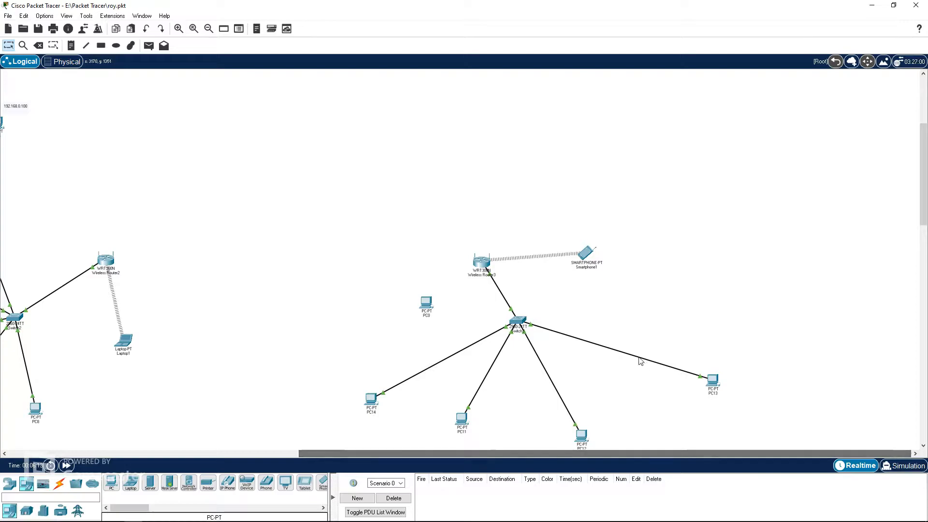
{"action": "left_click_drag", "start_coordinate": [424, 307], "coordinate": [641, 158]}
{"action": "scroll", "coordinate": [716, 186], "scroll_direction": "up", "scroll_amount": 3}
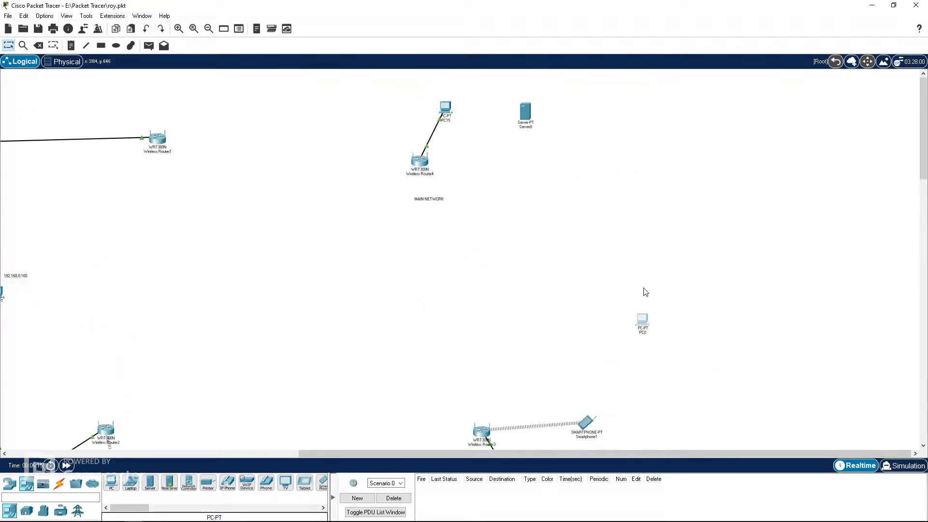
{"action": "left_click_drag", "start_coordinate": [643, 310], "coordinate": [594, 115]}
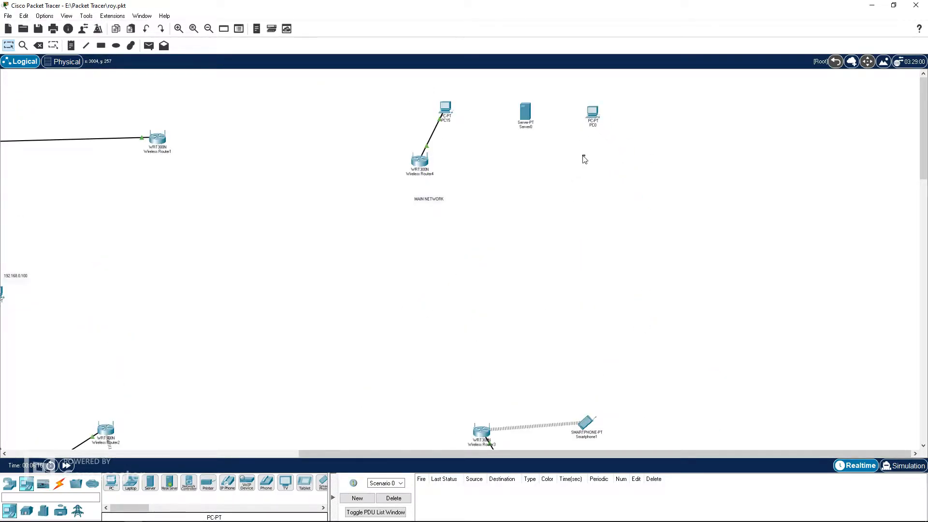
Step: Replace PC0's network module with a PT-HOST-NM-1FGE module and power the PC back on
{"action": "left_click", "coordinate": [595, 115]}
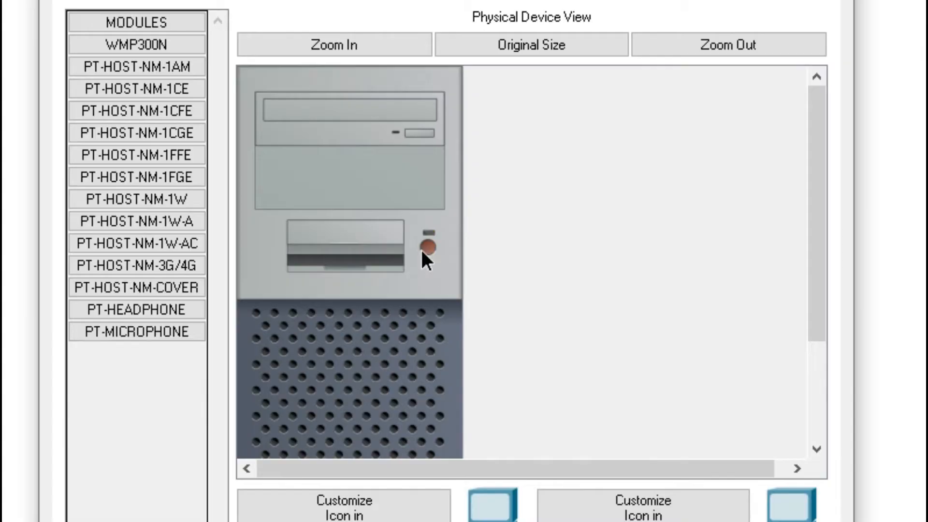
{"action": "scroll", "coordinate": [421, 251], "scroll_direction": "down", "scroll_amount": 3}
{"action": "left_click_drag", "start_coordinate": [322, 400], "coordinate": [145, 377]}
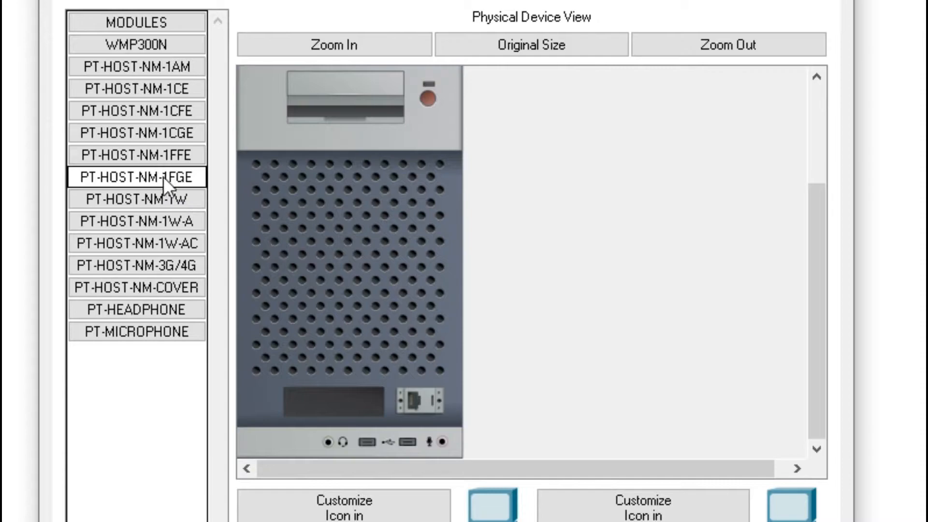
{"action": "left_click_drag", "start_coordinate": [152, 176], "coordinate": [338, 400]}
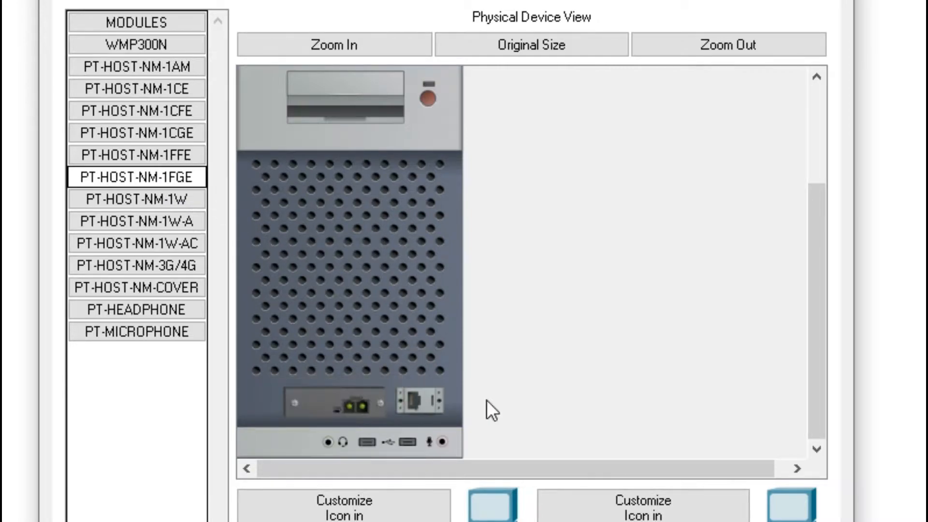
{"action": "left_click", "coordinate": [427, 98]}
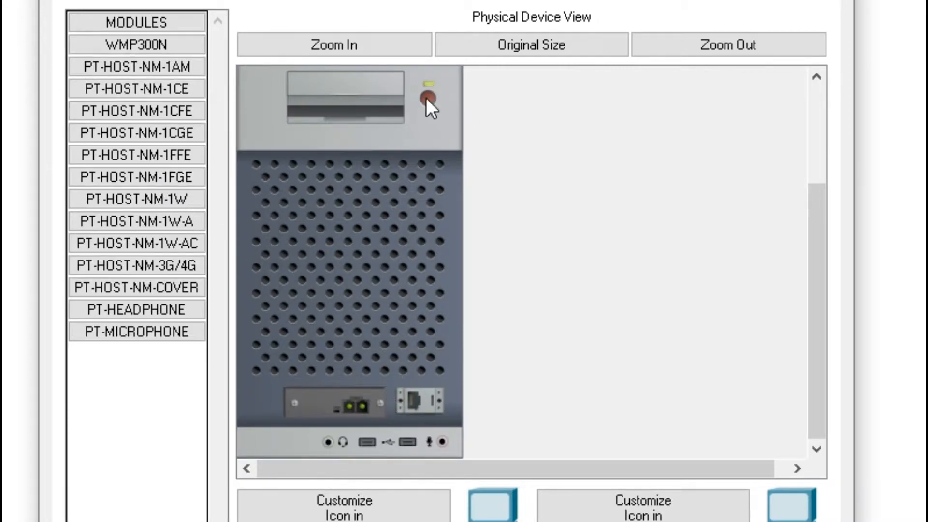
{"action": "left_click", "coordinate": [824, 0]}
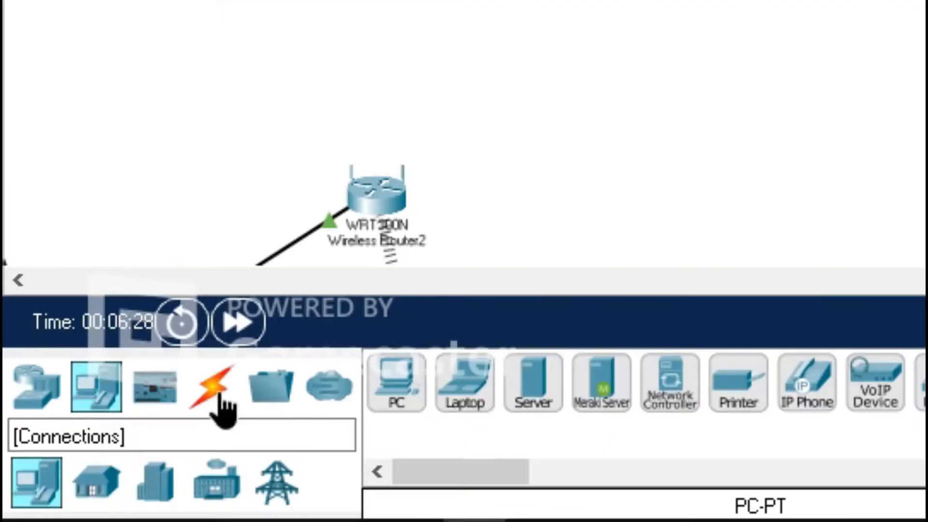
Step: Connect PC0 to Server0 with a fiber cable
{"action": "left_click", "coordinate": [59, 483]}
{"action": "left_click", "coordinate": [682, 399]}
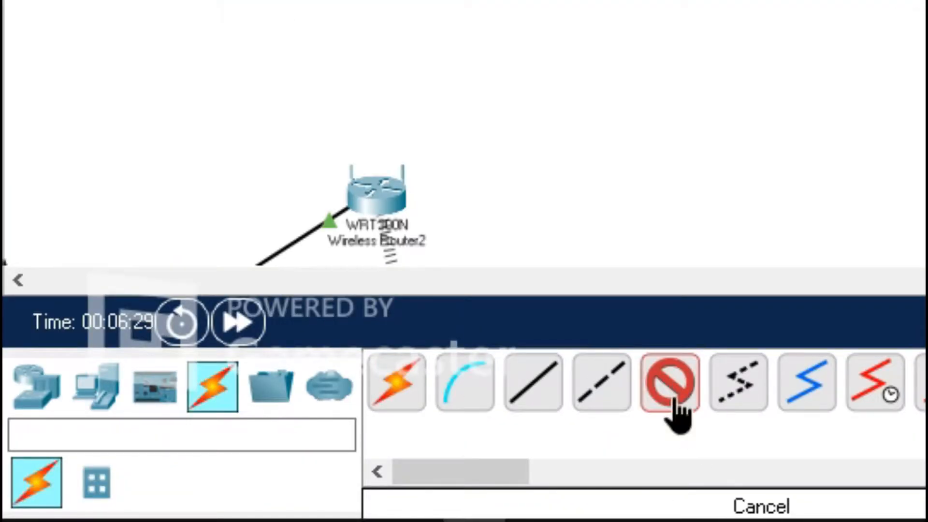
{"action": "left_click", "coordinate": [679, 404]}
{"action": "left_click", "coordinate": [669, 404]}
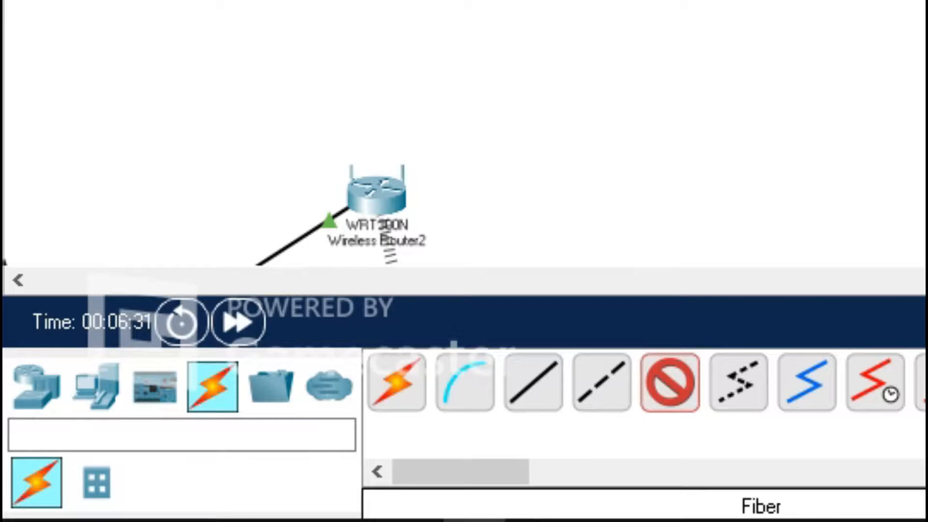
{"action": "left_click", "coordinate": [595, 118]}
{"action": "left_click", "coordinate": [632, 157]}
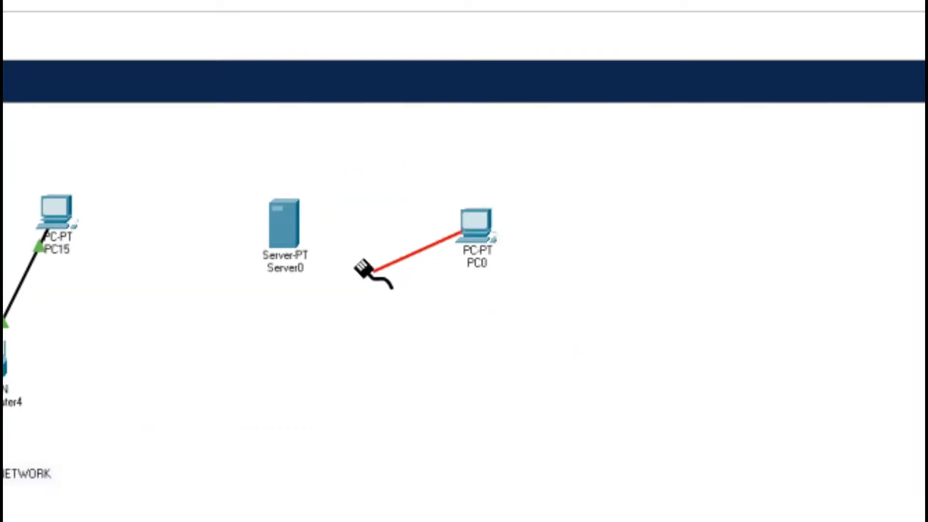
{"action": "left_click", "coordinate": [289, 234]}
{"action": "left_click", "coordinate": [375, 279]}
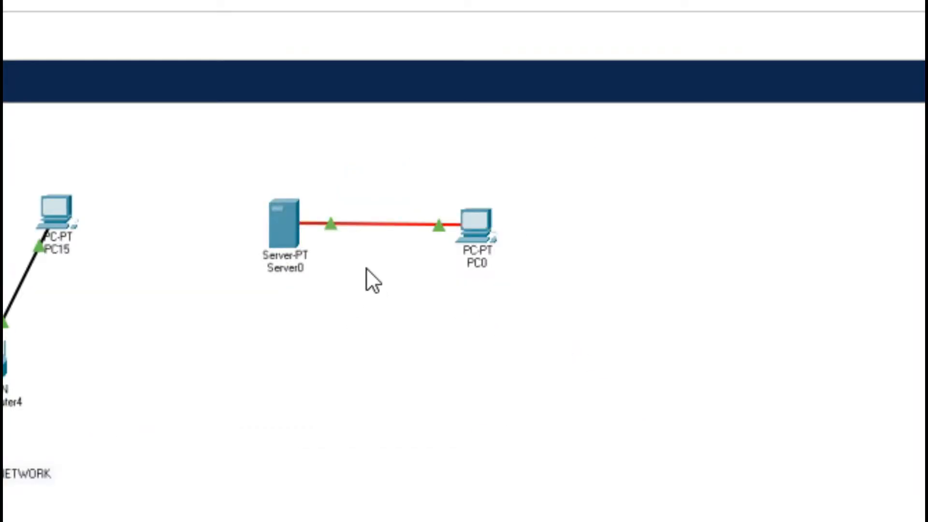
{"action": "left_click", "coordinate": [476, 225]}
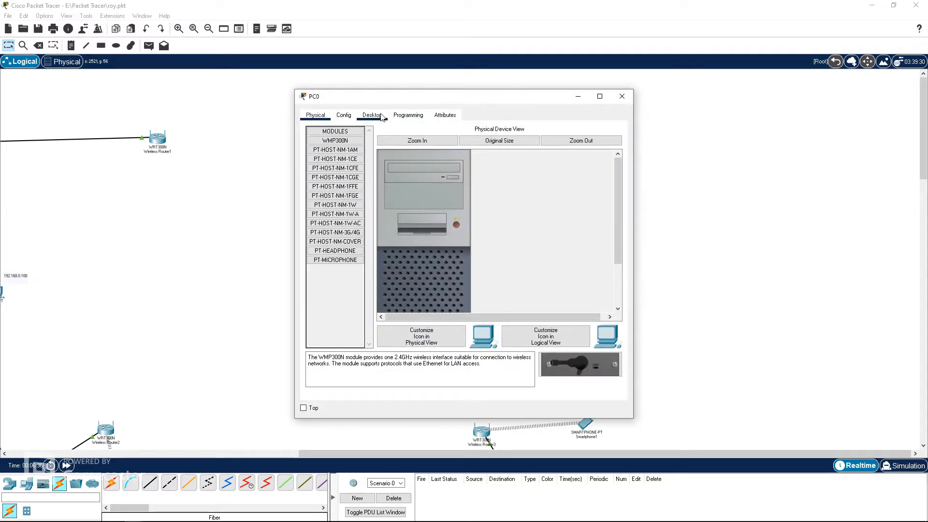
{"action": "left_click", "coordinate": [372, 115]}
{"action": "left_click", "coordinate": [341, 166]}
{"action": "left_click", "coordinate": [313, 168]}
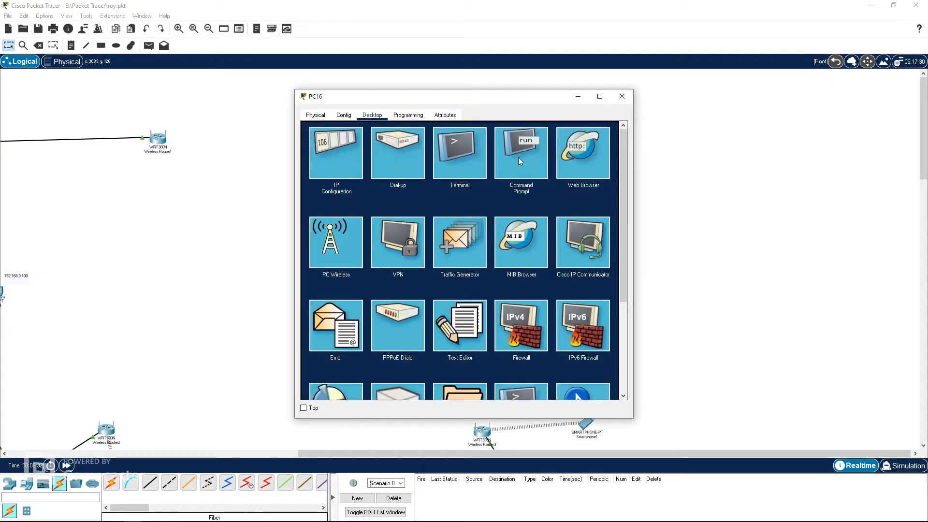
{"action": "left_click", "coordinate": [518, 158]}
{"action": "type", "text": "ping "}
{"action": "type", "text": "www.mayorpage.com"}
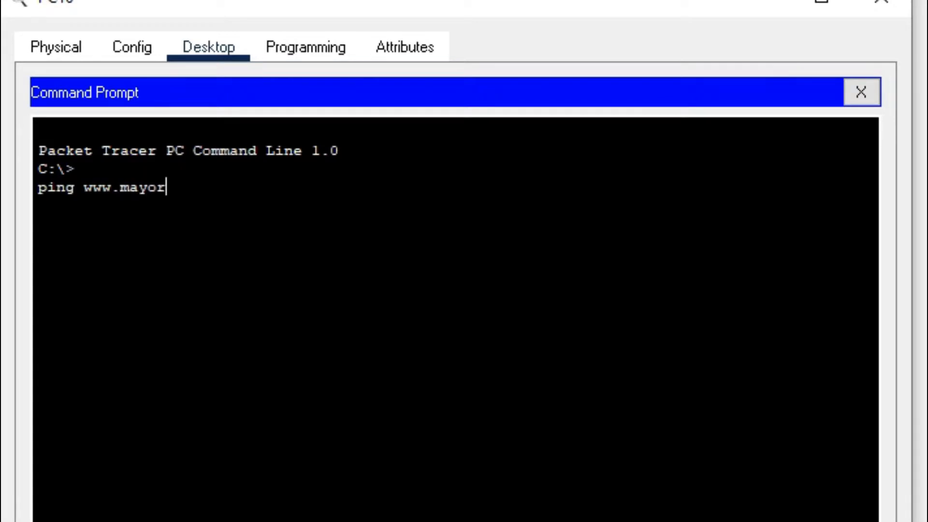
{"action": "key", "text": "Return"}
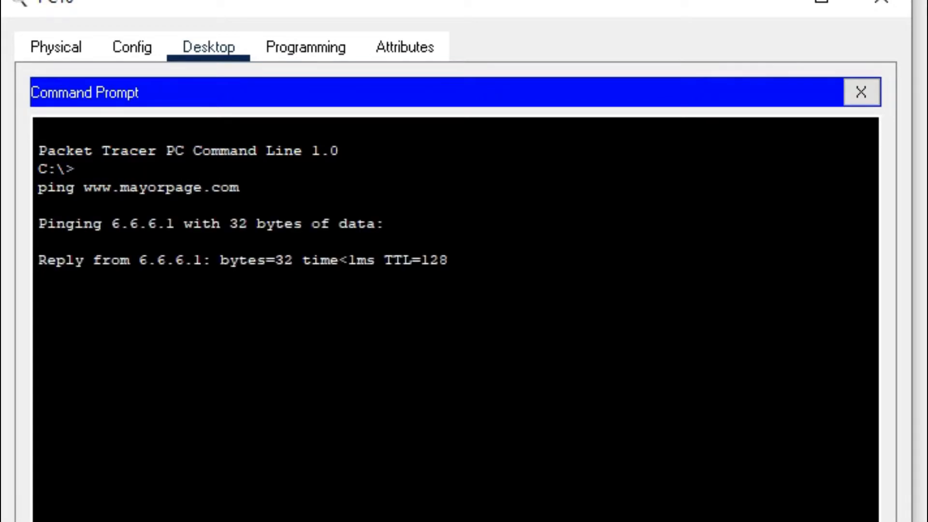
{"action": "left_click", "coordinate": [859, 92]}
{"action": "left_click", "coordinate": [716, 151]}
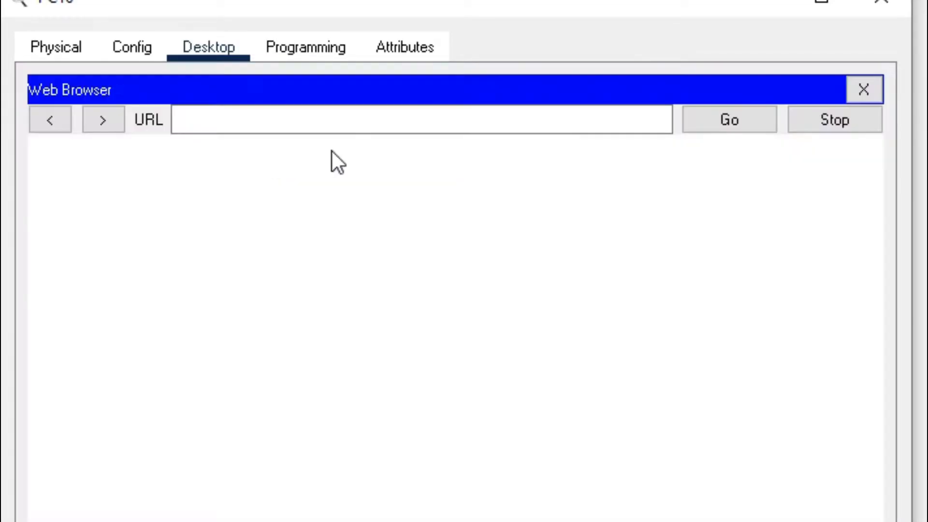
{"action": "left_click", "coordinate": [238, 124]}
{"action": "type", "text": "www.mayorma"}
{"action": "key", "text": "BackSpace"}
{"action": "type", "text": "page.com"}
{"action": "key", "text": "Return"}
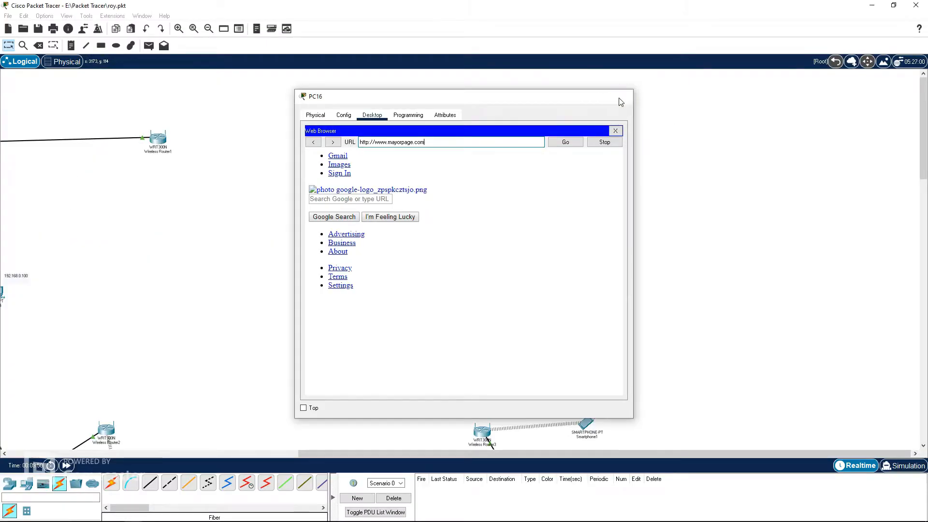
{"action": "left_click", "coordinate": [863, 89]}
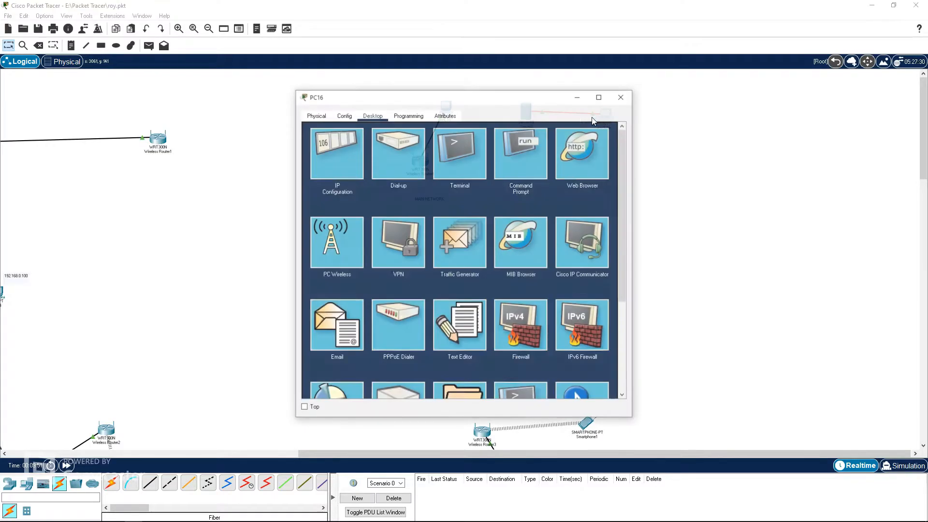
{"action": "left_click", "coordinate": [523, 154]}
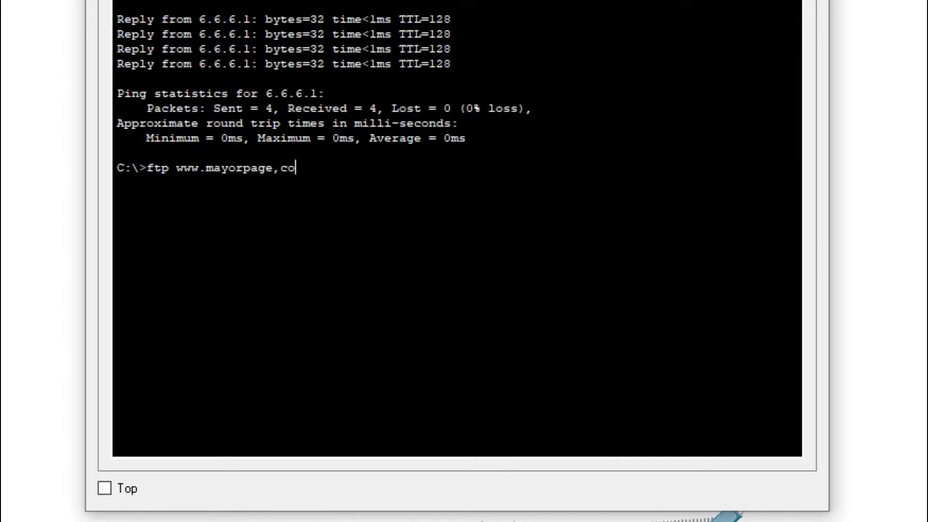
{"action": "type", "text": "m"}
{"action": "key", "text": "Return"}
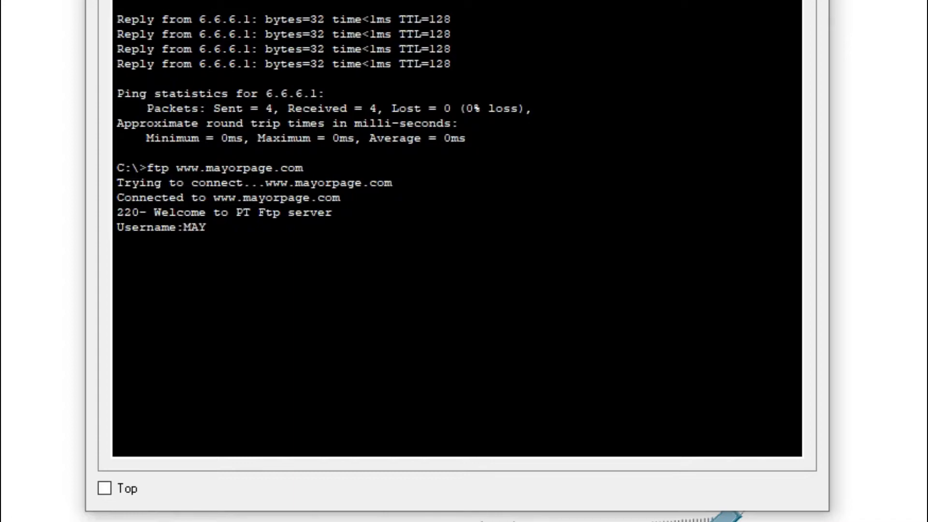
{"action": "key", "text": "Return"}
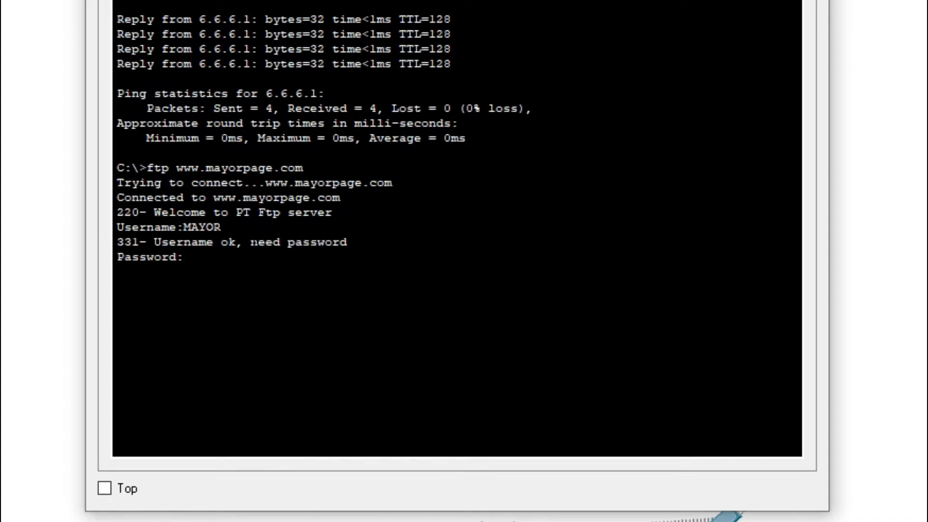
{"action": "key", "text": "Return"}
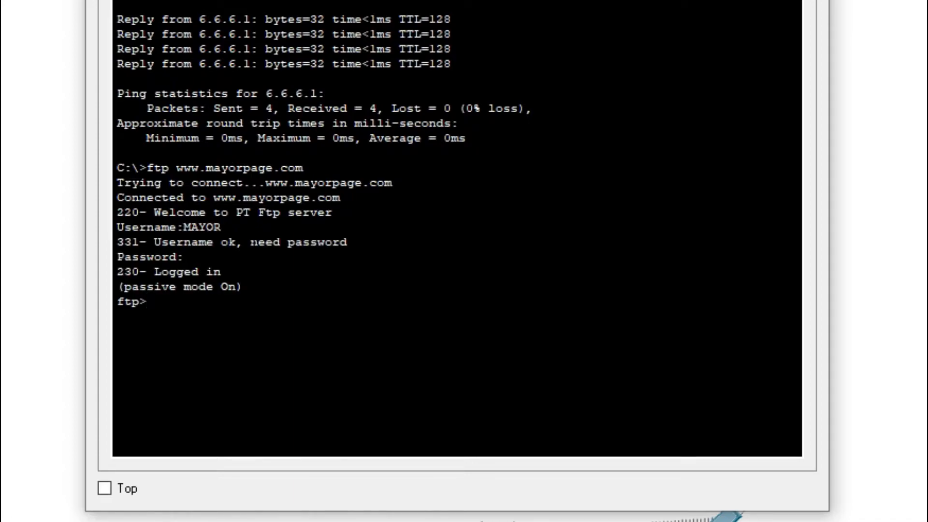
{"action": "type", "text": "dir"}
{"action": "key", "text": "Return"}
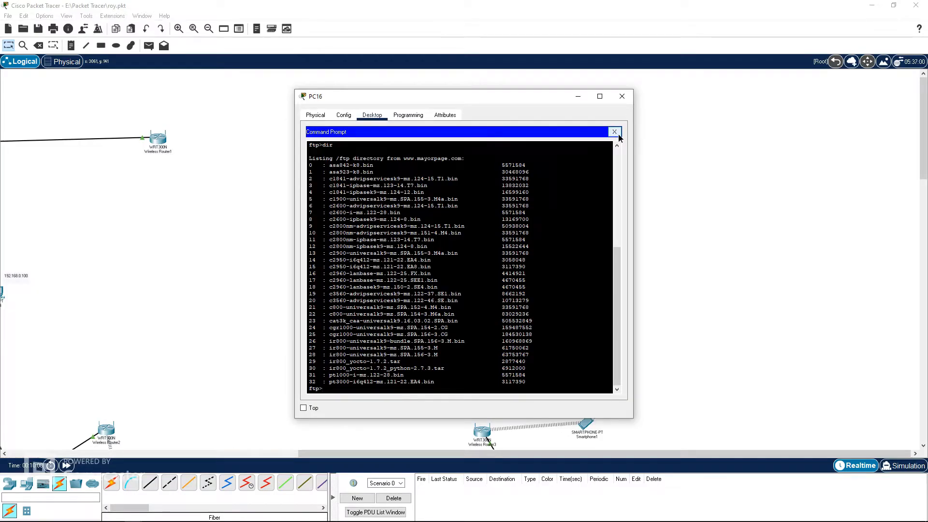
Step: Close the PC window and delete PC16 from the main network
{"action": "left_click", "coordinate": [614, 132]}
{"action": "left_click", "coordinate": [622, 97]}
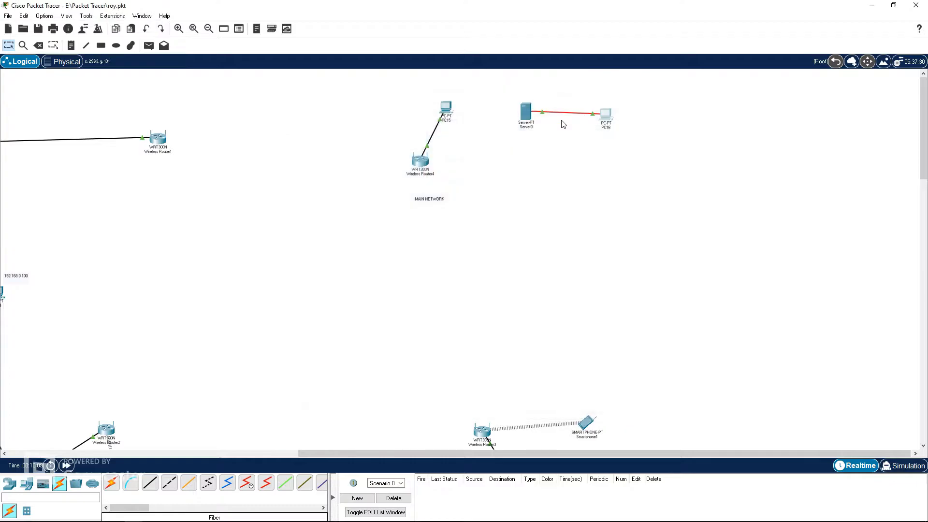
{"action": "left_click_drag", "start_coordinate": [605, 113], "coordinate": [608, 111]}
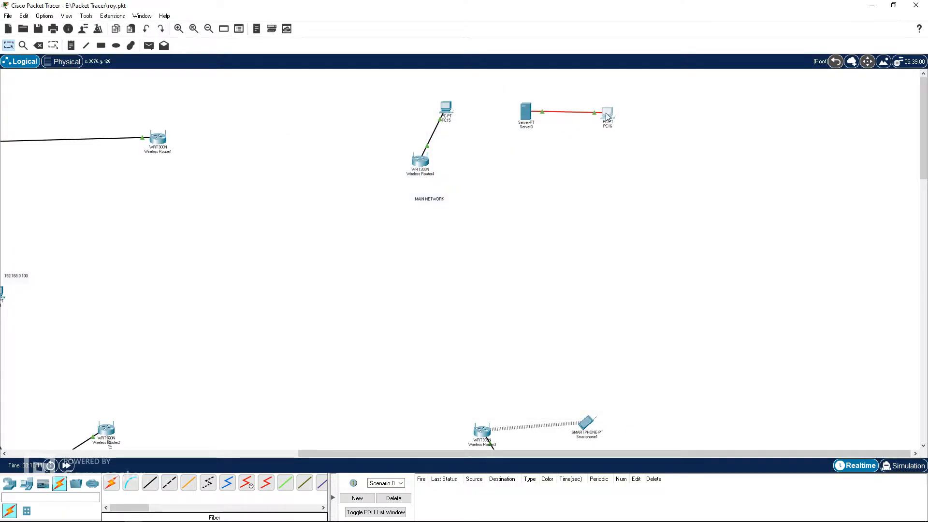
{"action": "left_click", "coordinate": [38, 45]}
{"action": "left_click", "coordinate": [457, 276]}
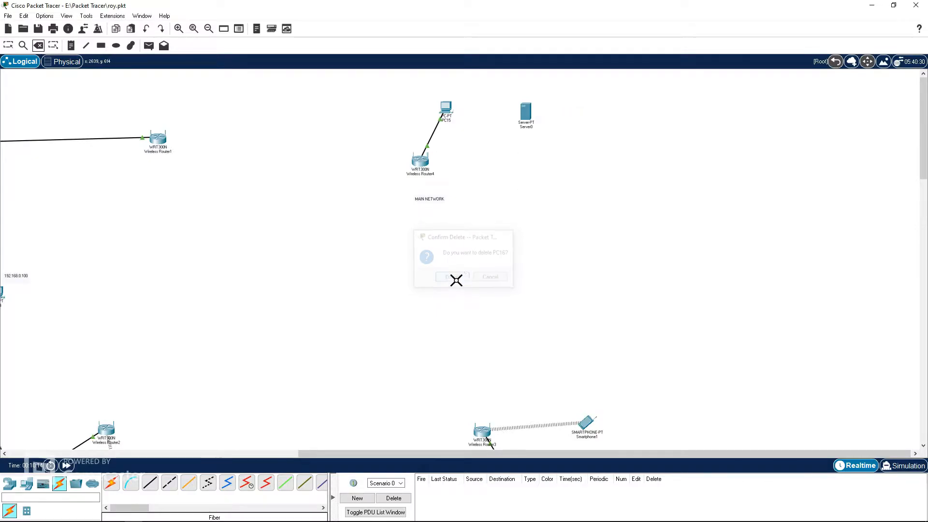
Step: In the physical view, place a Fiber Wall Mount beside the server below the city map
{"action": "left_click", "coordinate": [62, 61]}
{"action": "left_click", "coordinate": [25, 66]}
{"action": "left_click", "coordinate": [61, 61]}
{"action": "left_click_drag", "start_coordinate": [399, 405], "coordinate": [402, 409]}
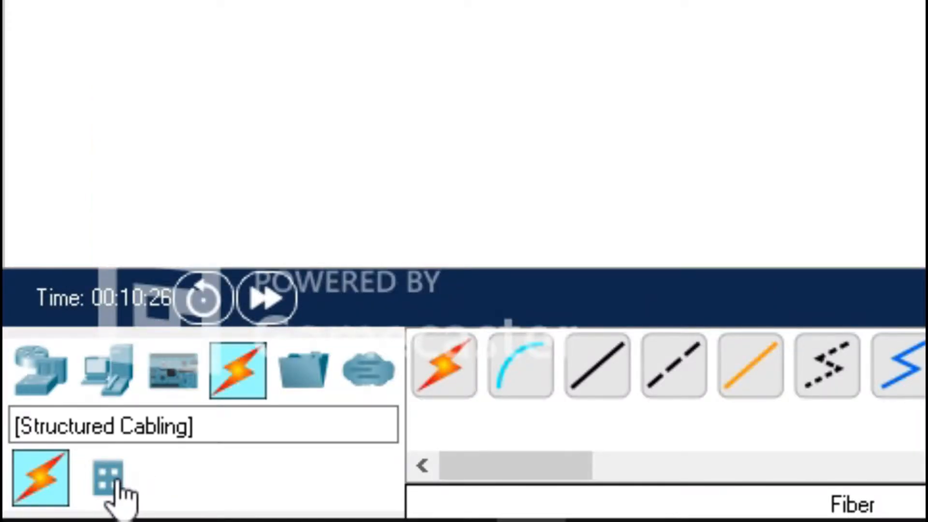
{"action": "left_click", "coordinate": [116, 481]}
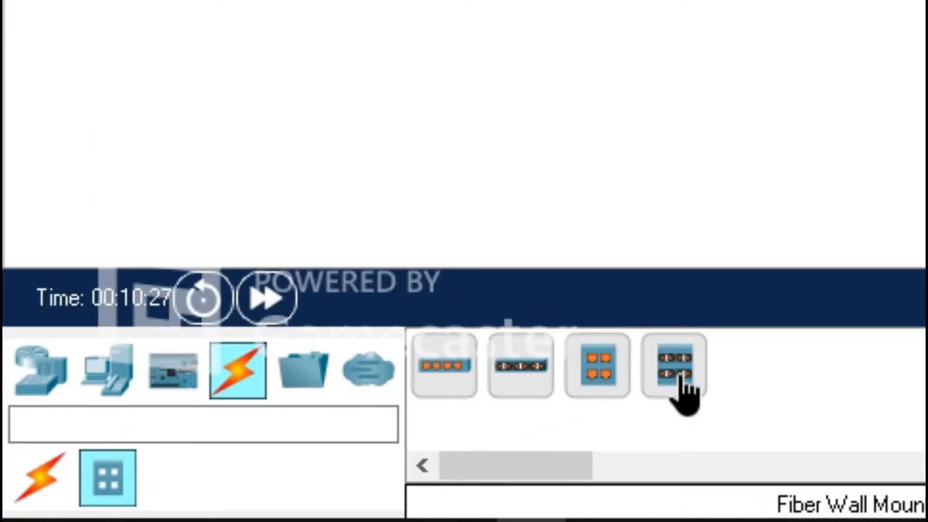
{"action": "left_click", "coordinate": [681, 381]}
{"action": "left_click", "coordinate": [460, 405]}
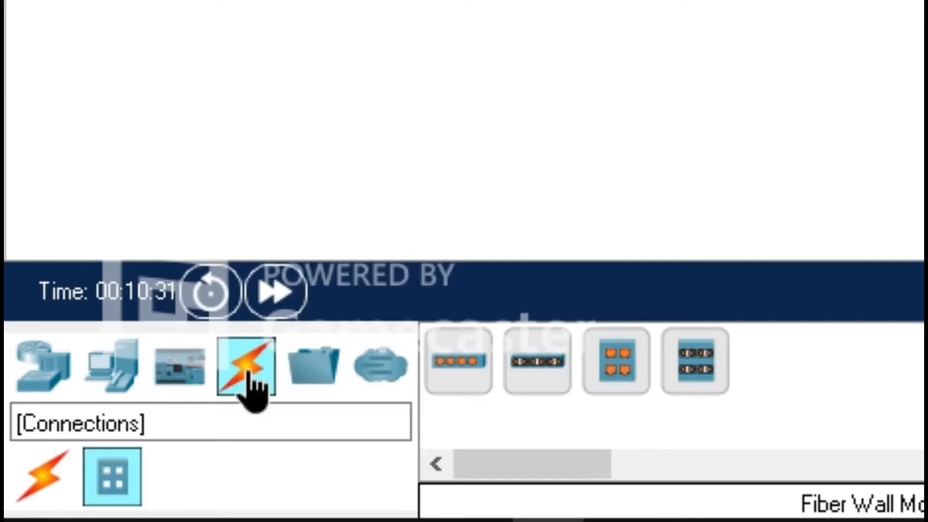
Step: Connect the server to the wall mount's Jack0 with a fiber cable
{"action": "left_click", "coordinate": [14, 506]}
{"action": "left_click", "coordinate": [774, 362]}
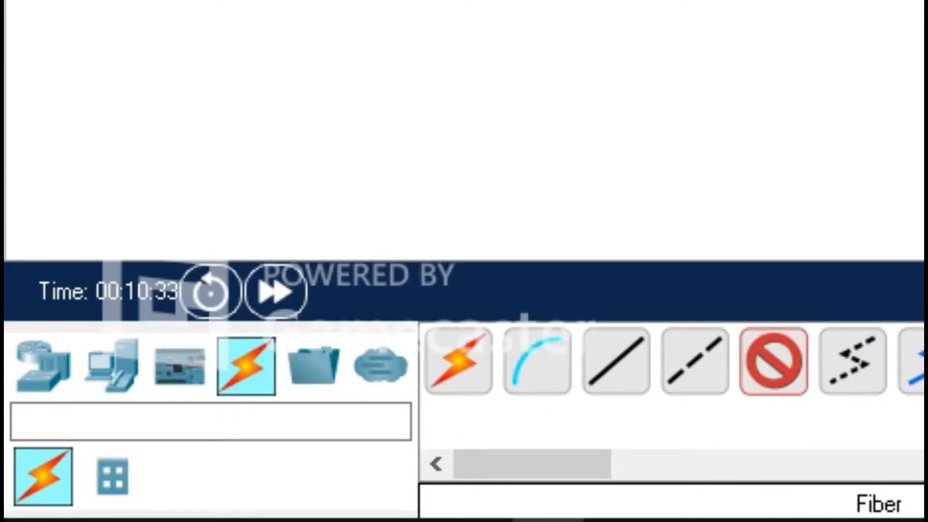
{"action": "left_click", "coordinate": [309, 248]}
{"action": "left_click", "coordinate": [408, 275]}
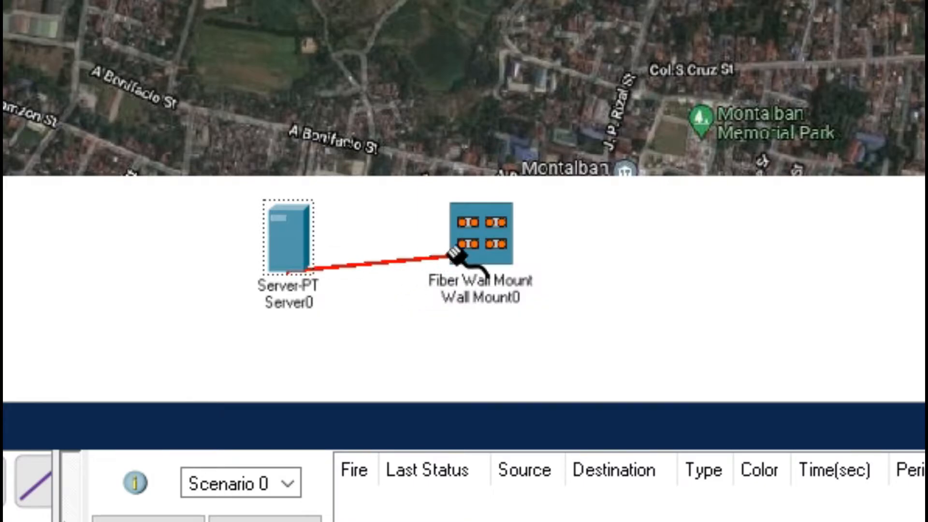
{"action": "left_click", "coordinate": [493, 244]}
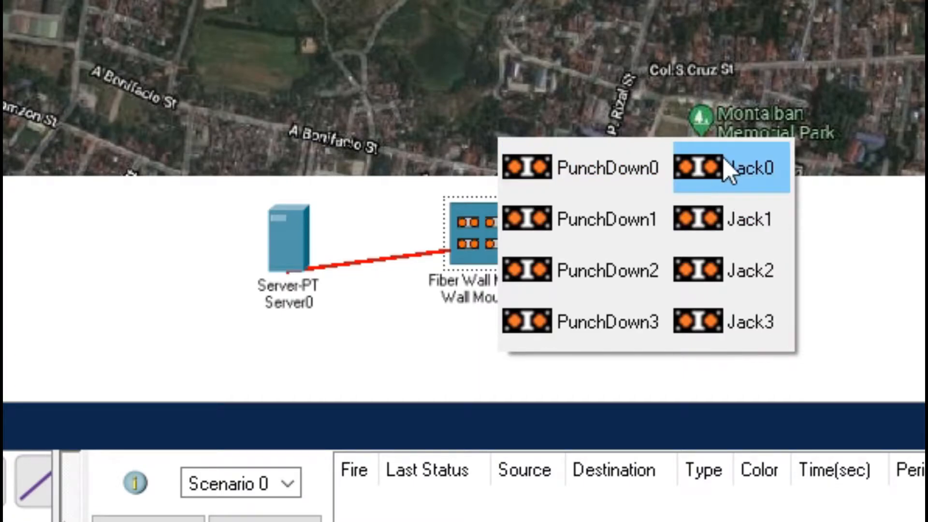
{"action": "left_click", "coordinate": [746, 170]}
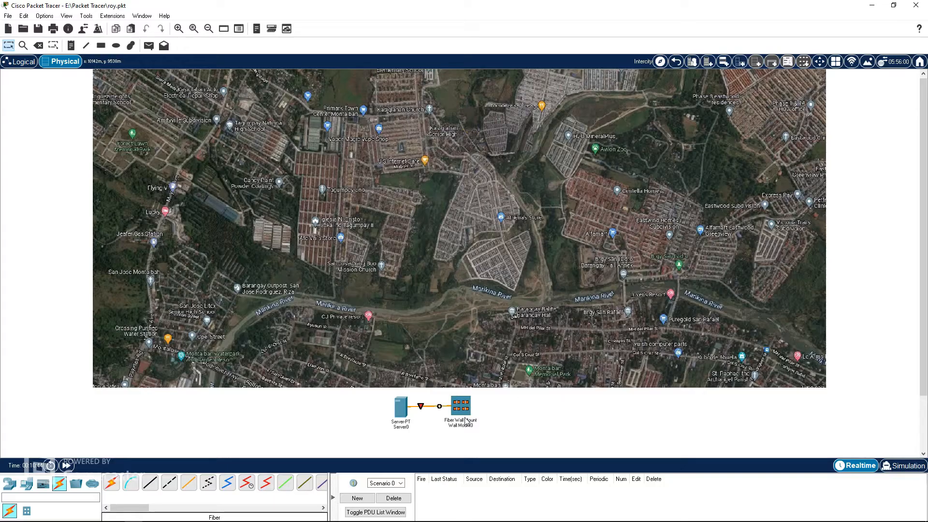
Step: Enter Home City and place a Fiber Wall Mount just below the Corporate Office building
{"action": "left_click", "coordinate": [485, 144]}
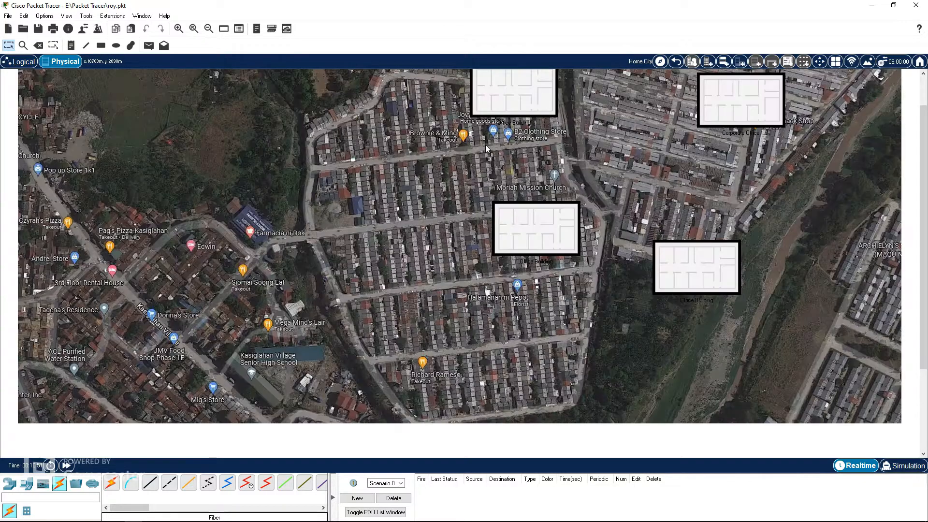
{"action": "scroll", "coordinate": [650, 288], "scroll_direction": "up", "scroll_amount": 1}
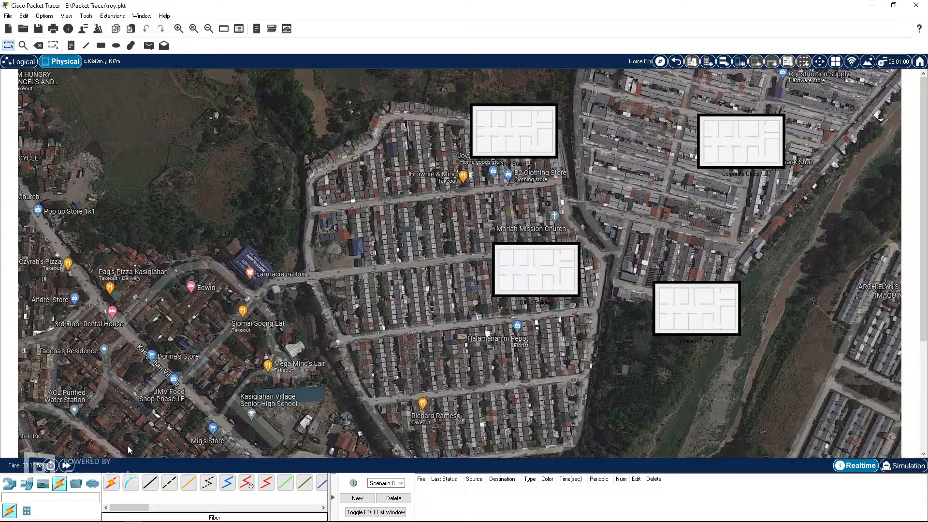
{"action": "left_click", "coordinate": [26, 511]}
{"action": "left_click", "coordinate": [150, 482]}
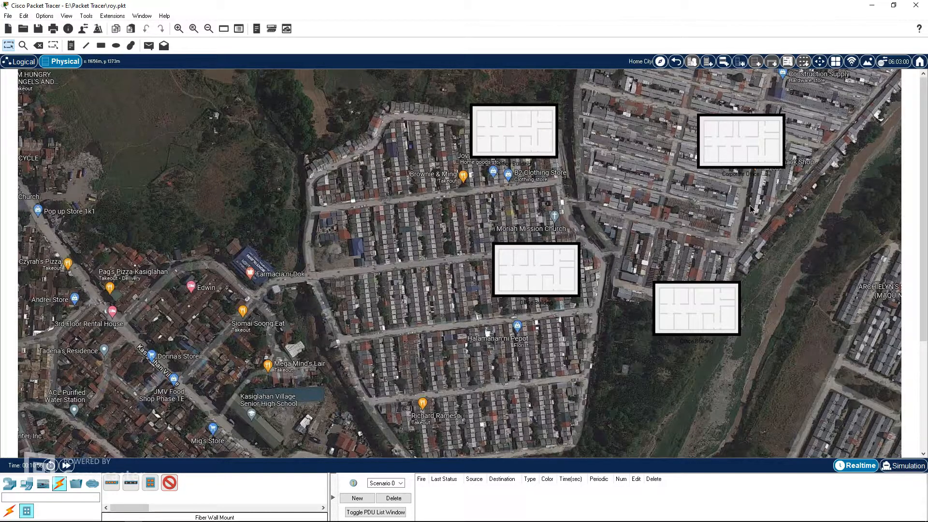
{"action": "left_click", "coordinate": [750, 205]}
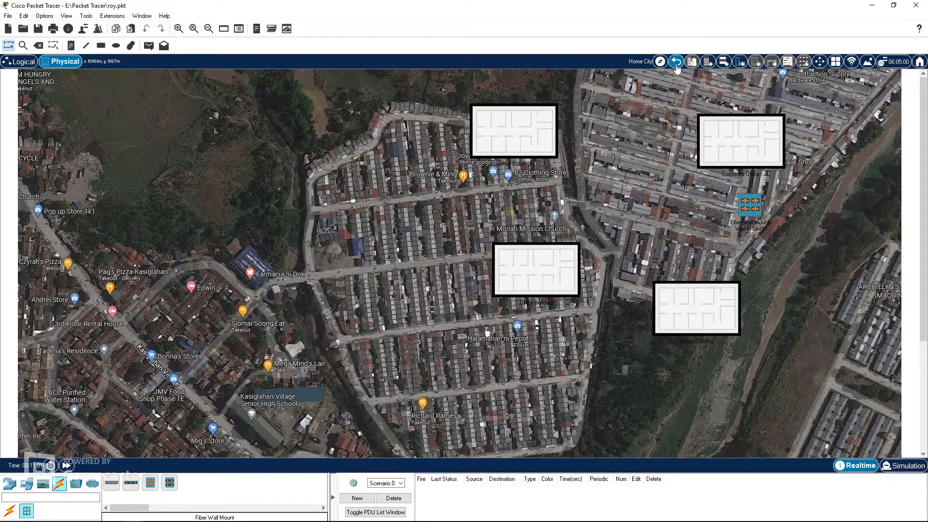
Step: Return to the intercity view and run a fiber cable from Wall Mount0's PunchDown0 to Wall Mount1's PunchDown0 in Home City
{"action": "left_click", "coordinate": [675, 61]}
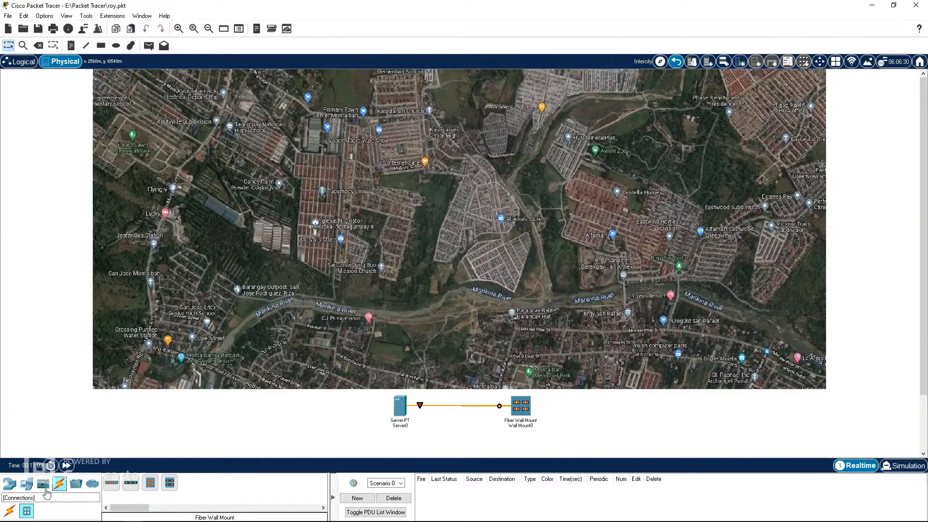
{"action": "left_click", "coordinate": [60, 482]}
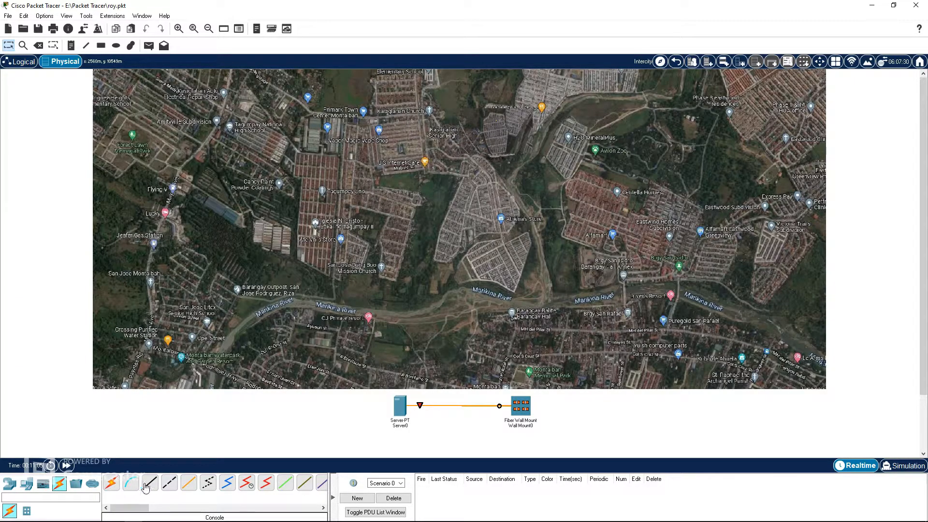
{"action": "left_click", "coordinate": [188, 482]}
{"action": "left_click", "coordinate": [524, 410]}
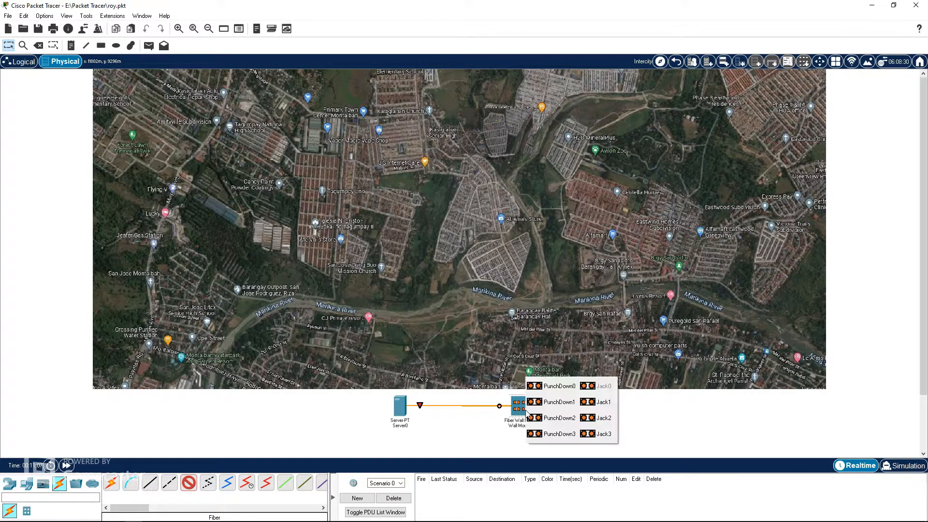
{"action": "left_click", "coordinate": [464, 437]}
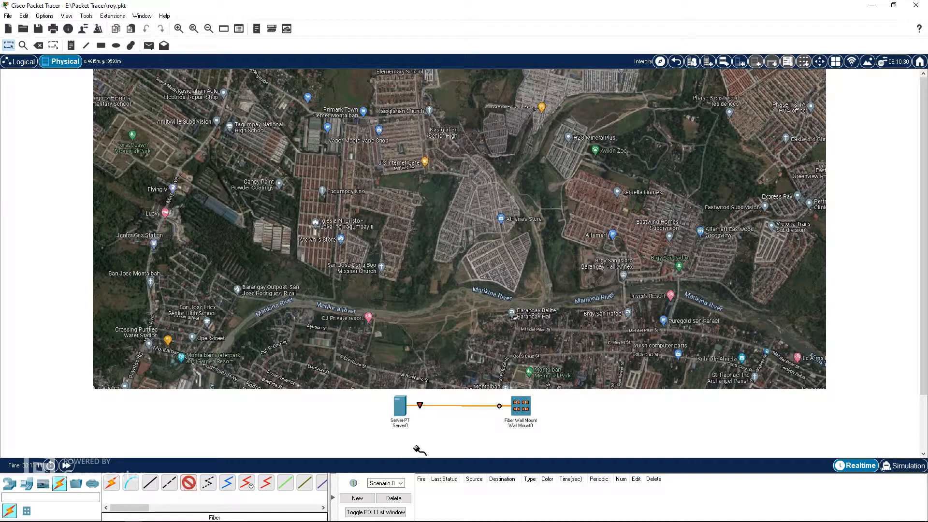
{"action": "left_click", "coordinate": [524, 407]}
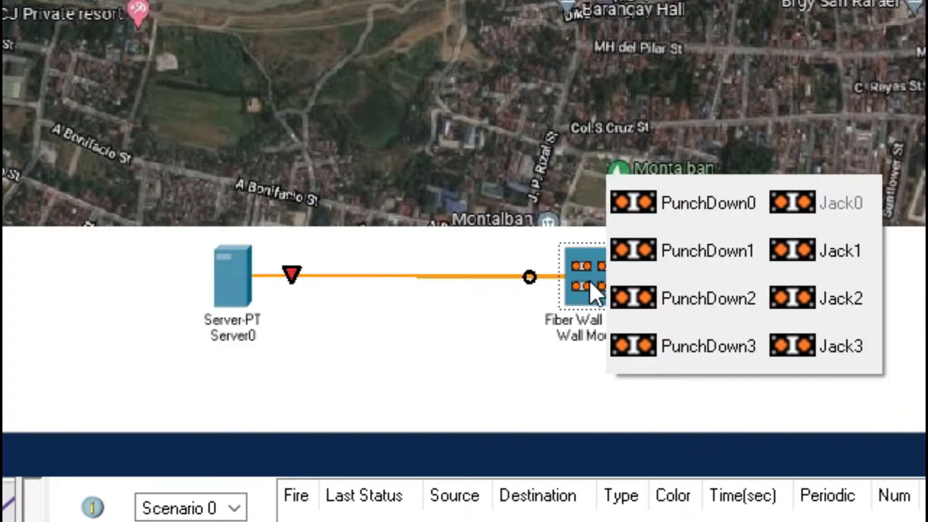
{"action": "left_click", "coordinate": [700, 210]}
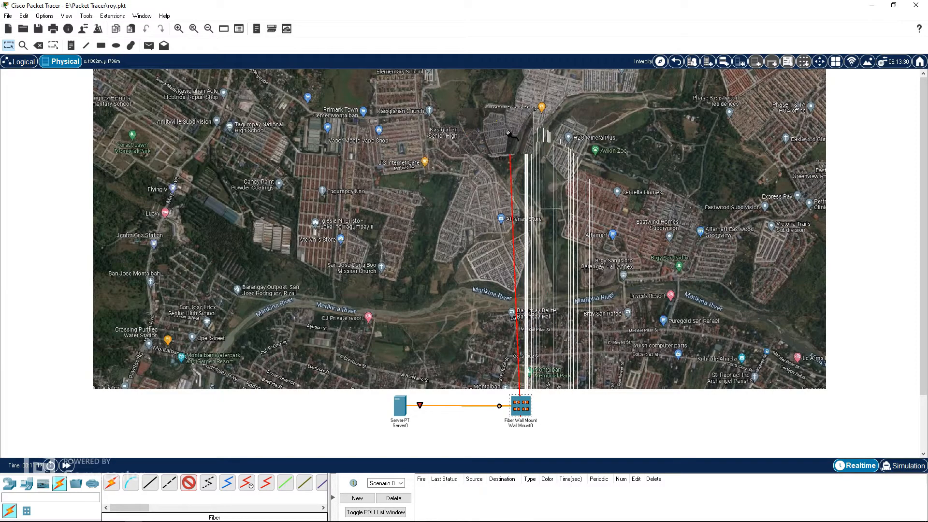
{"action": "left_click", "coordinate": [492, 140]}
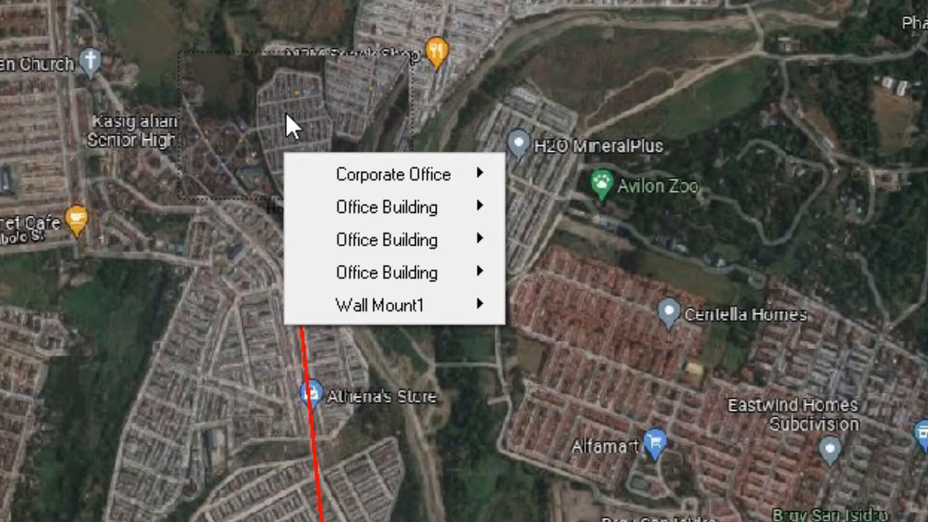
{"action": "mouse_move", "coordinate": [402, 303]}
{"action": "mouse_move", "coordinate": [405, 180]}
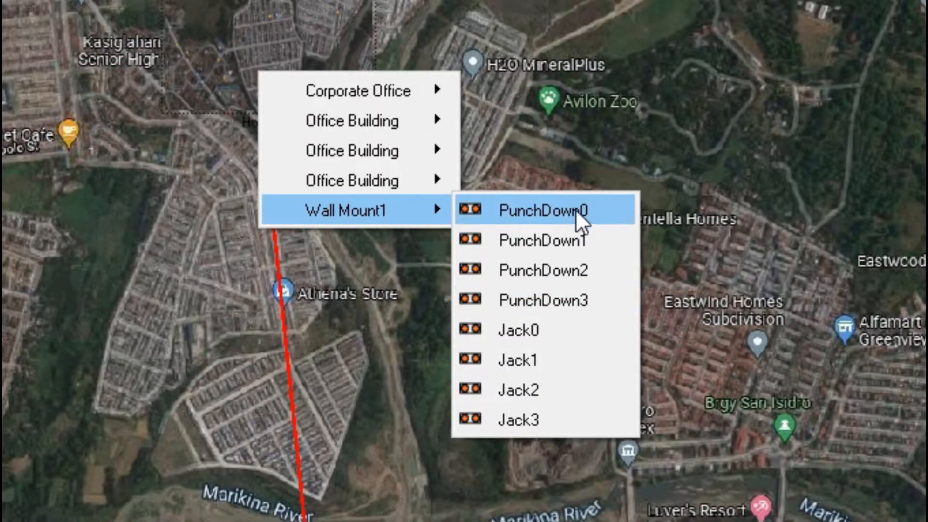
{"action": "left_click", "coordinate": [575, 209]}
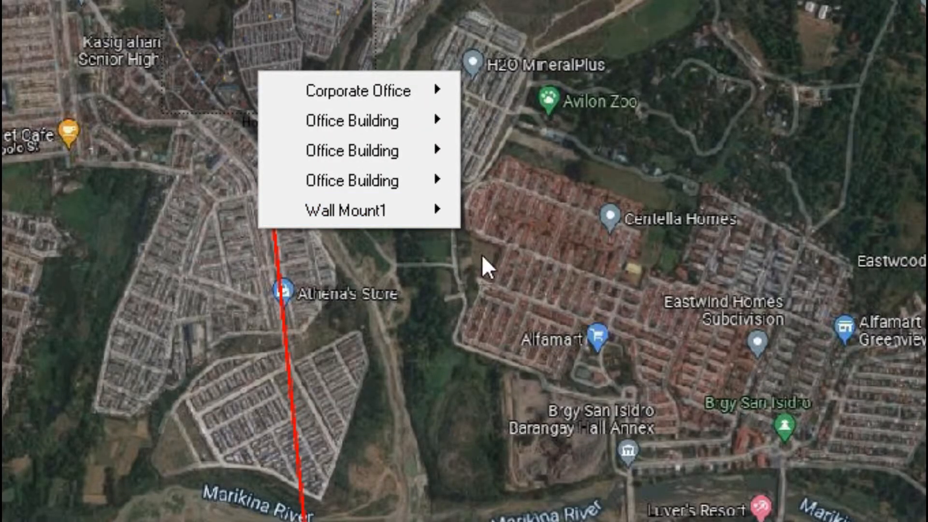
{"action": "mouse_move", "coordinate": [416, 208]}
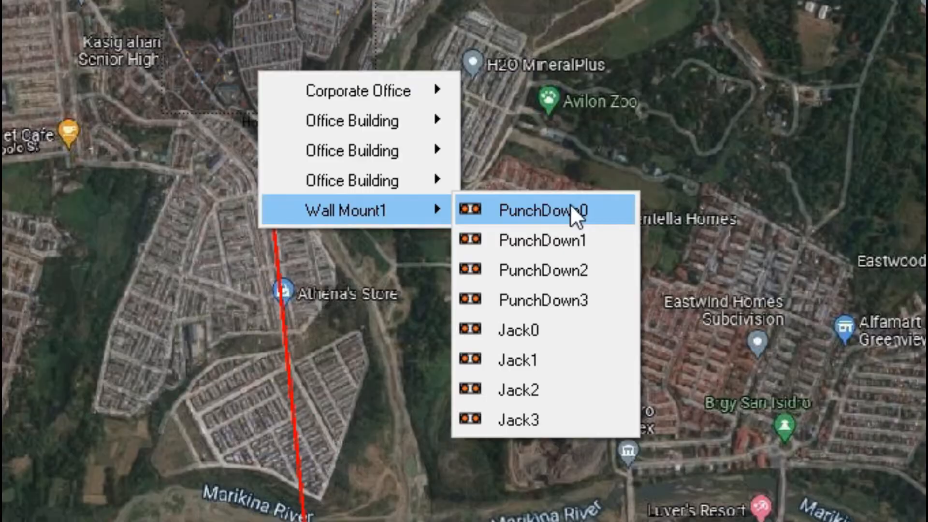
{"action": "left_click", "coordinate": [570, 204]}
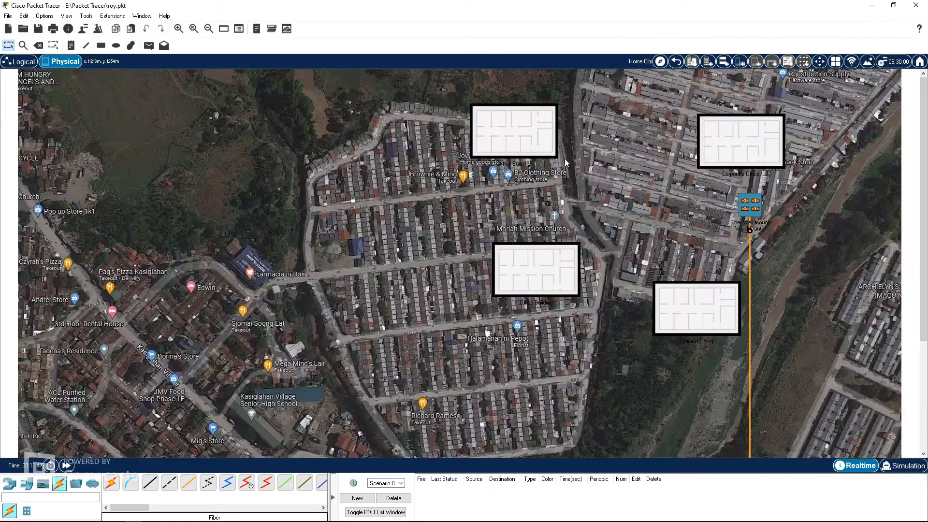
Step: Enter the Corporate Office and place a Fiber Wall Mount just above its top wall
{"action": "left_click_drag", "start_coordinate": [756, 209], "coordinate": [757, 205]}
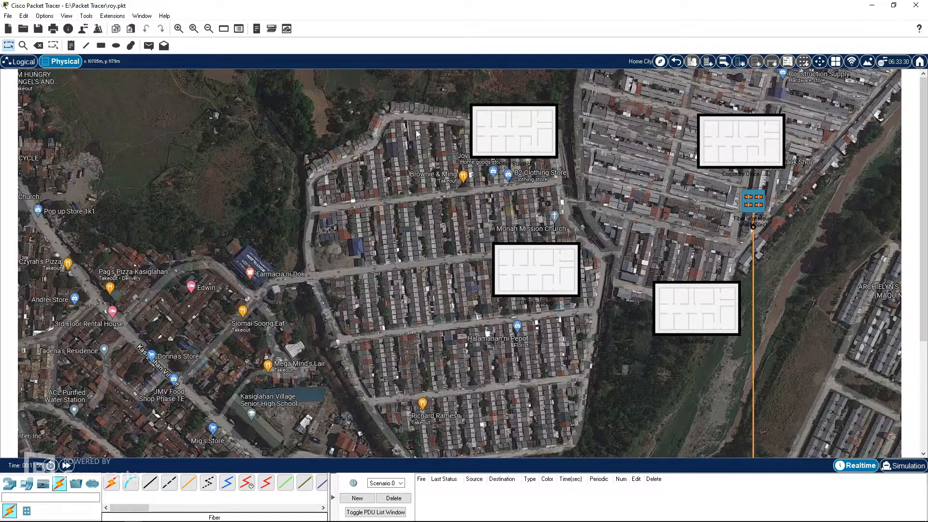
{"action": "left_click", "coordinate": [746, 150]}
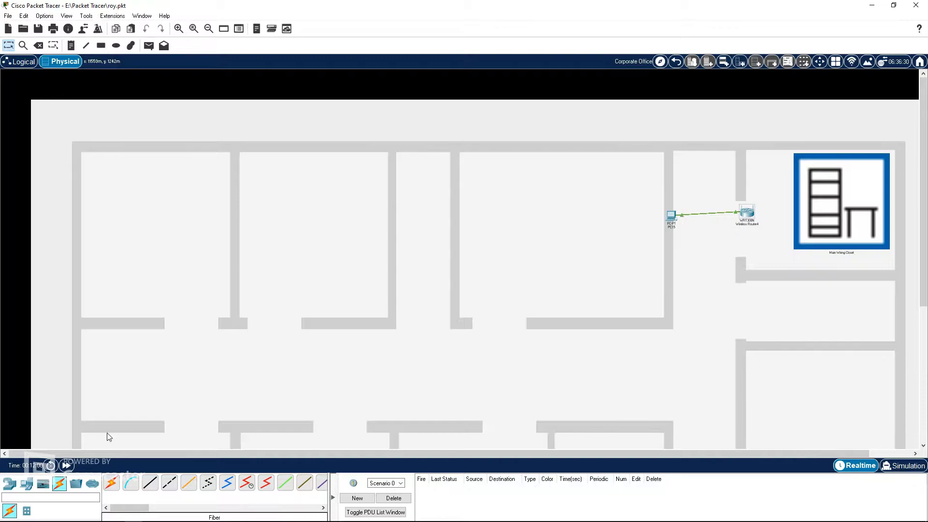
{"action": "left_click", "coordinate": [27, 511]}
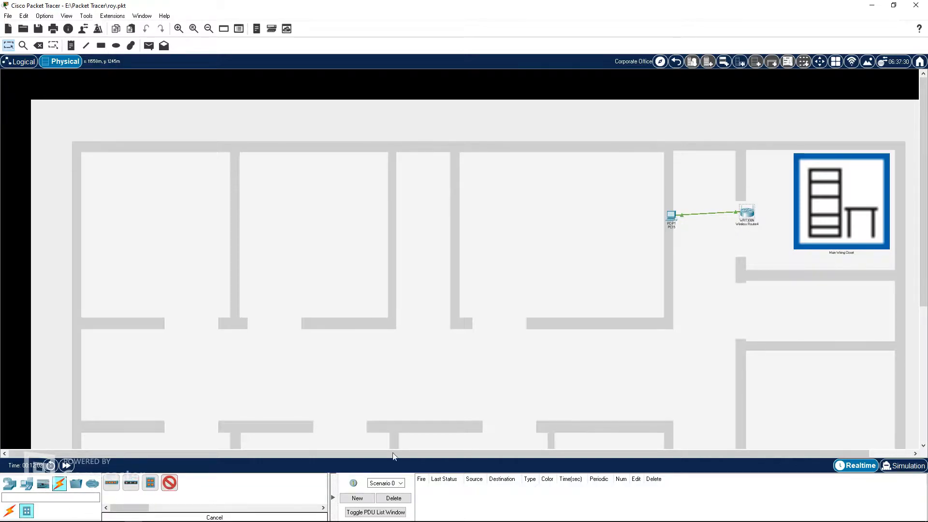
{"action": "left_click", "coordinate": [695, 131]}
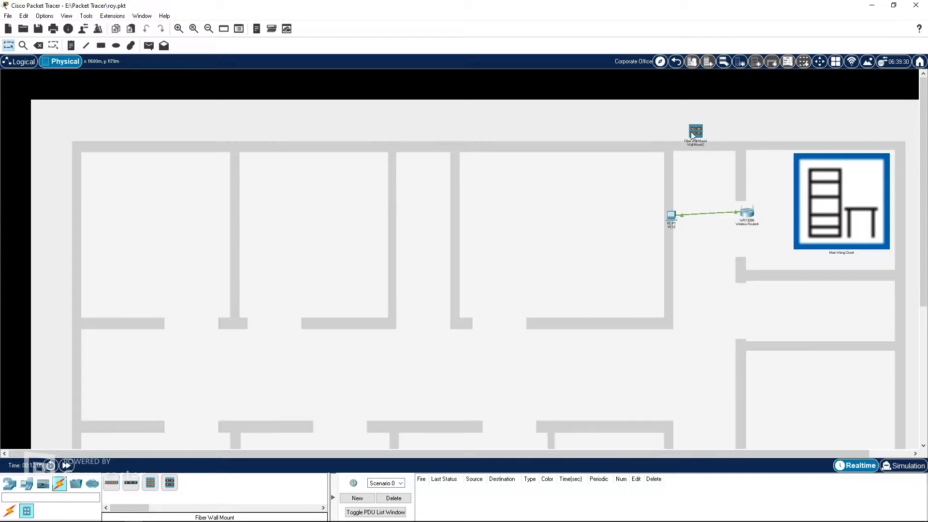
Step: Back in Home City, connect Wall Mount1's Jack0 to Wall Mount2's PunchDown0 in the Corporate Office with fiber
{"action": "left_click", "coordinate": [676, 61]}
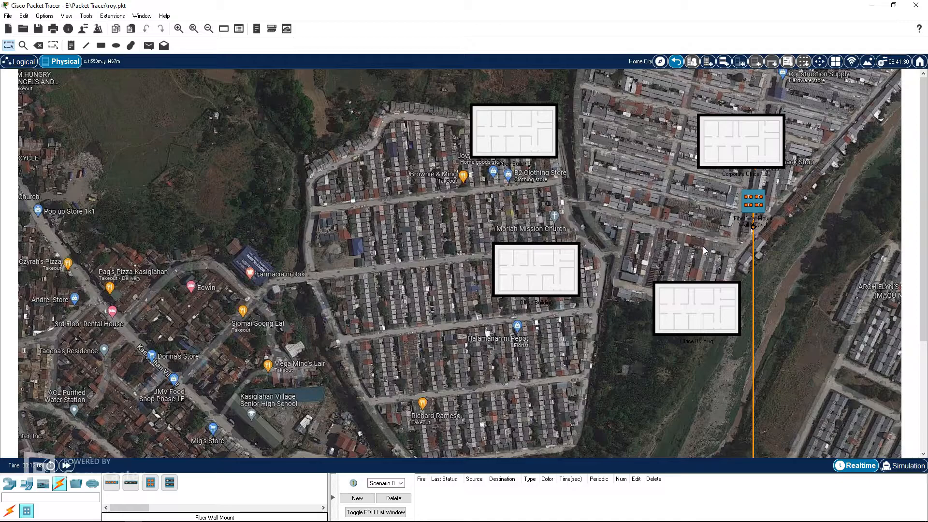
{"action": "left_click_drag", "start_coordinate": [758, 201], "coordinate": [758, 203]}
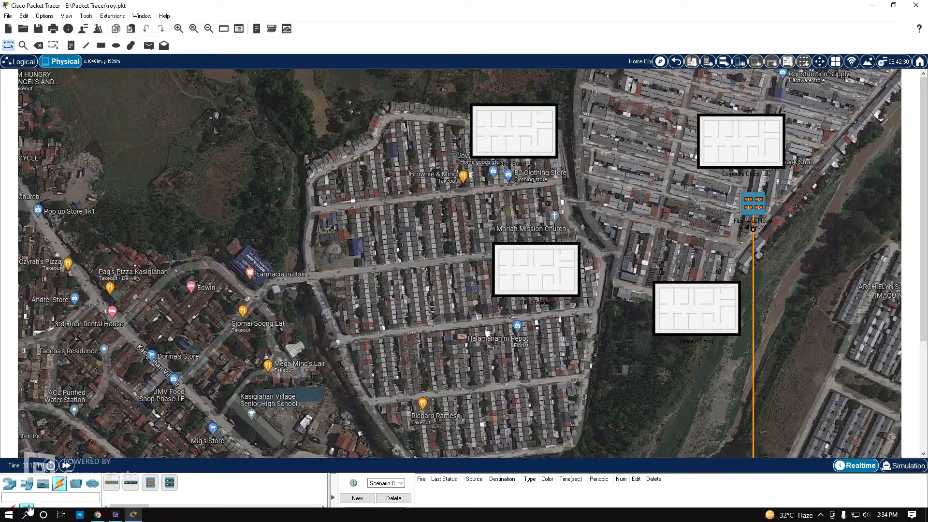
{"action": "left_click", "coordinate": [9, 511]}
{"action": "left_click", "coordinate": [190, 484]}
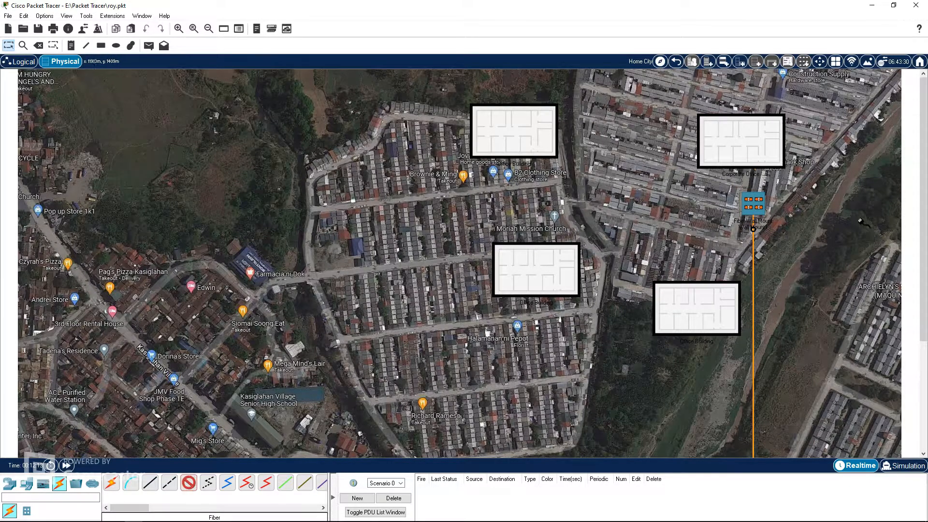
{"action": "left_click", "coordinate": [759, 204]}
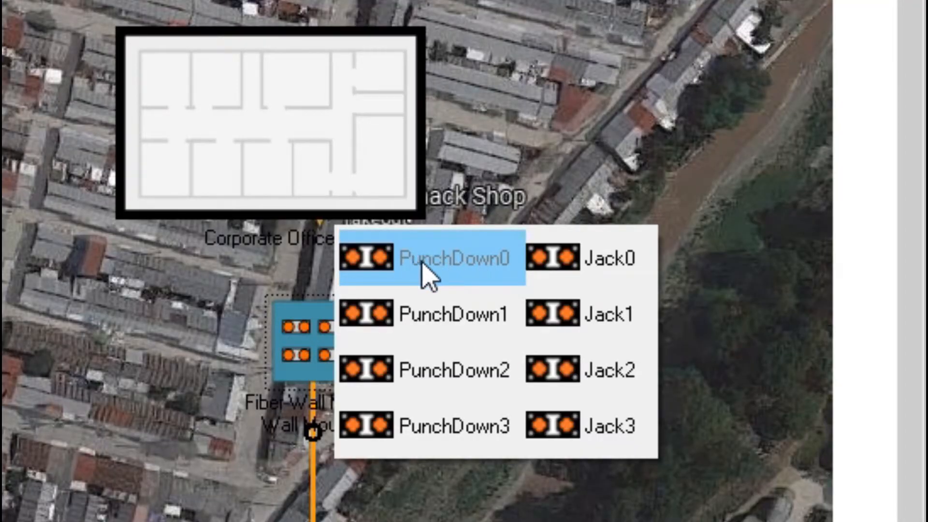
{"action": "left_click", "coordinate": [613, 271]}
{"action": "left_click", "coordinate": [292, 132]}
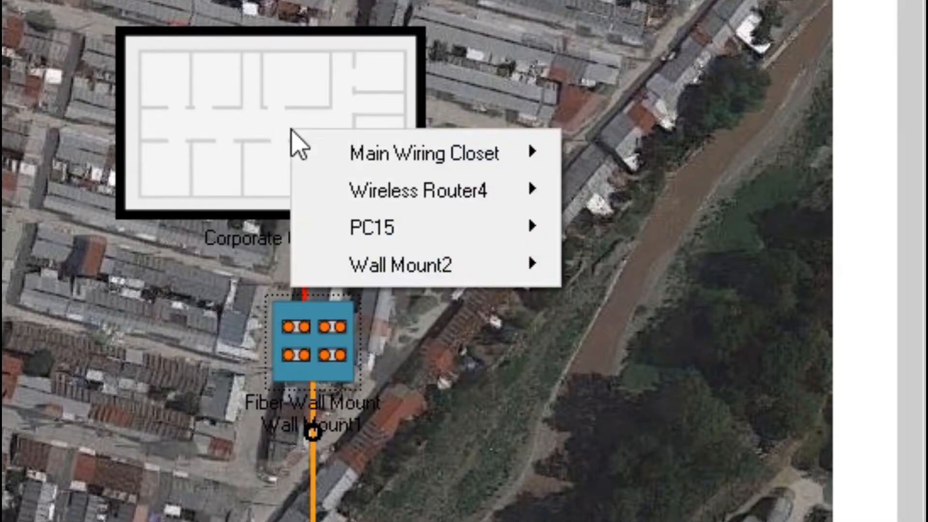
{"action": "mouse_move", "coordinate": [476, 266]}
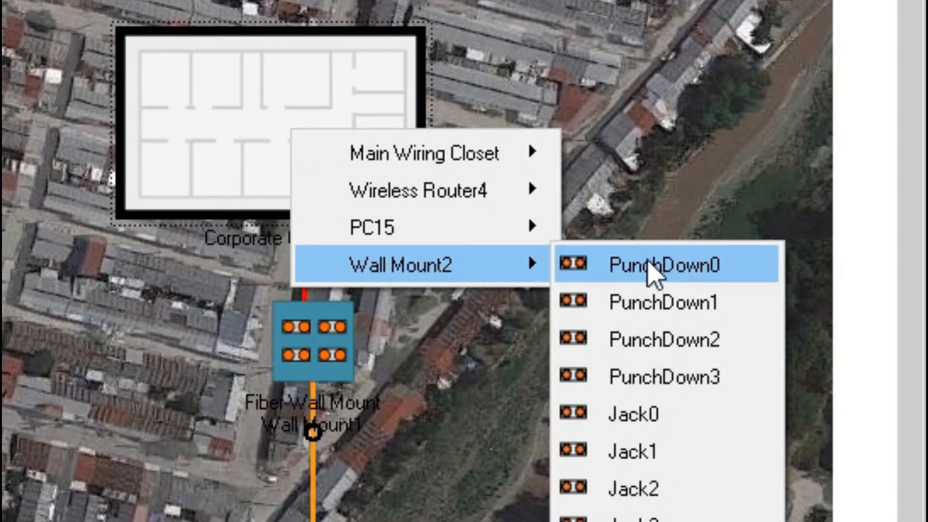
{"action": "left_click", "coordinate": [655, 271]}
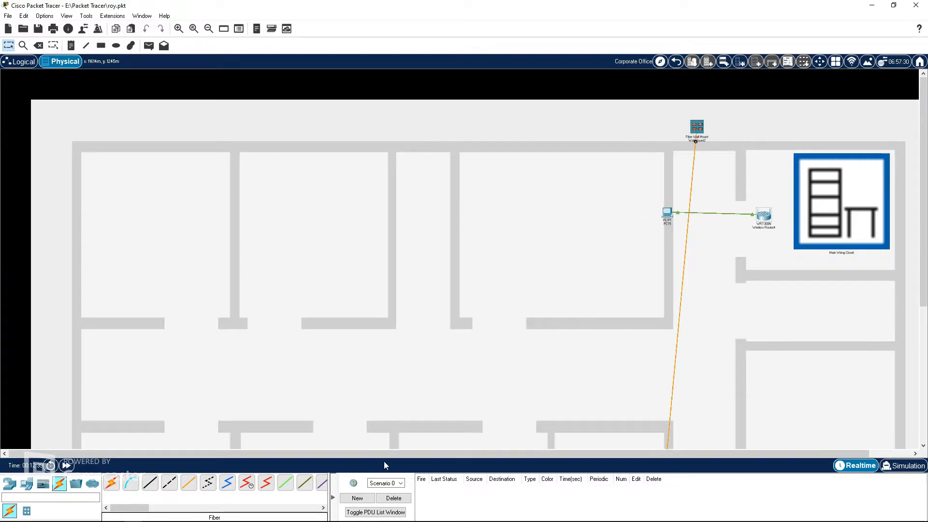
Step: Enter the Main Wiring Closet and place a Repeater-PT on the rack
{"action": "left_click", "coordinate": [179, 28]}
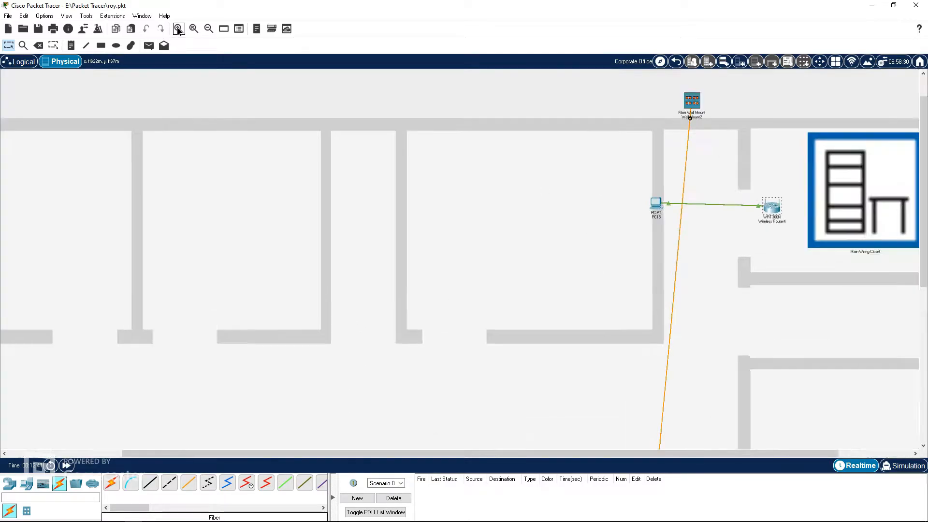
{"action": "left_click", "coordinate": [179, 28]}
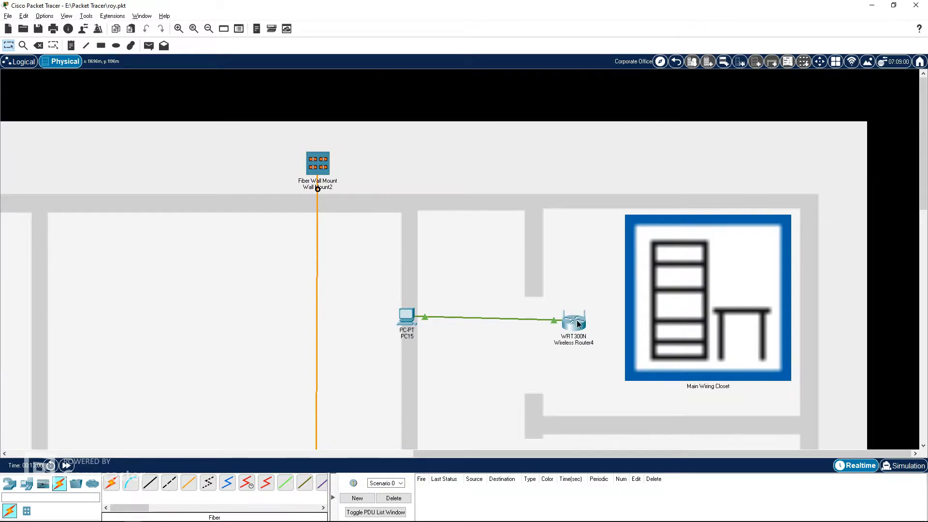
{"action": "left_click_drag", "start_coordinate": [579, 324], "coordinate": [579, 319]}
{"action": "left_click", "coordinate": [683, 317]}
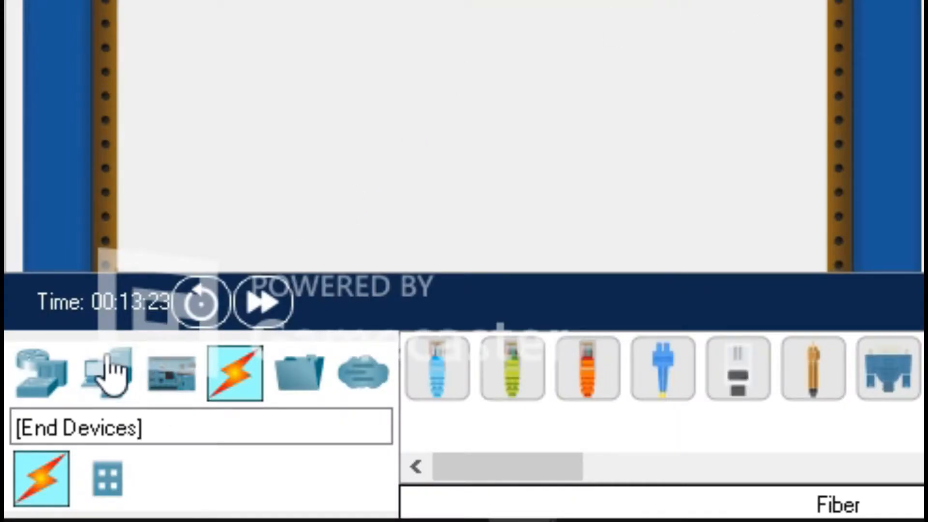
{"action": "left_click", "coordinate": [9, 483]}
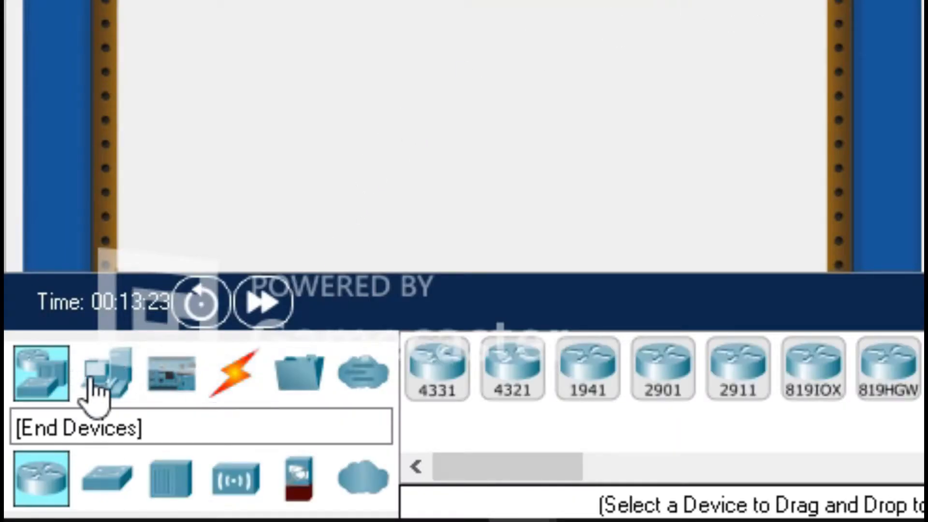
{"action": "left_click", "coordinate": [164, 483]}
{"action": "left_click_drag", "start_coordinate": [483, 391], "coordinate": [481, 0]}
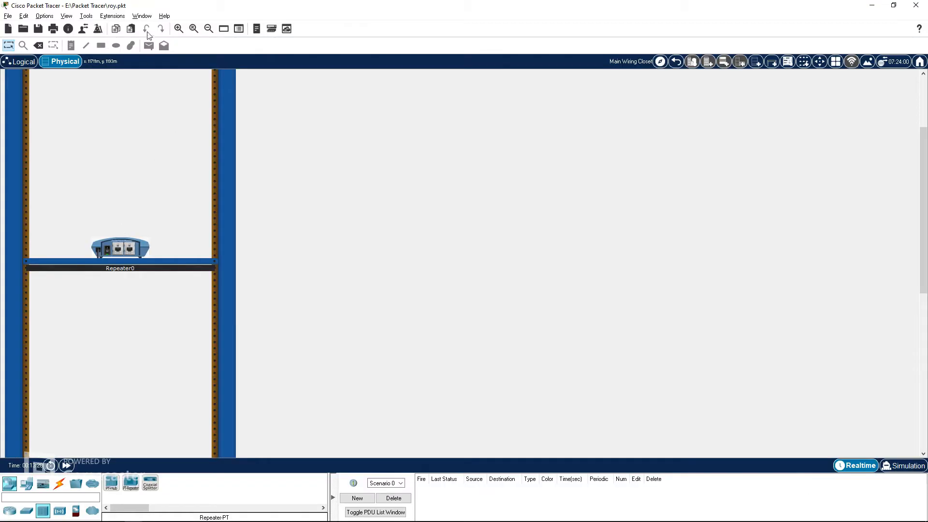
Step: Open Repeater0's physical device view to inspect its modules, then close it
{"action": "left_click", "coordinate": [178, 29]}
{"action": "scroll", "coordinate": [186, 248], "scroll_direction": "down", "scroll_amount": 1}
{"action": "left_click", "coordinate": [162, 330]}
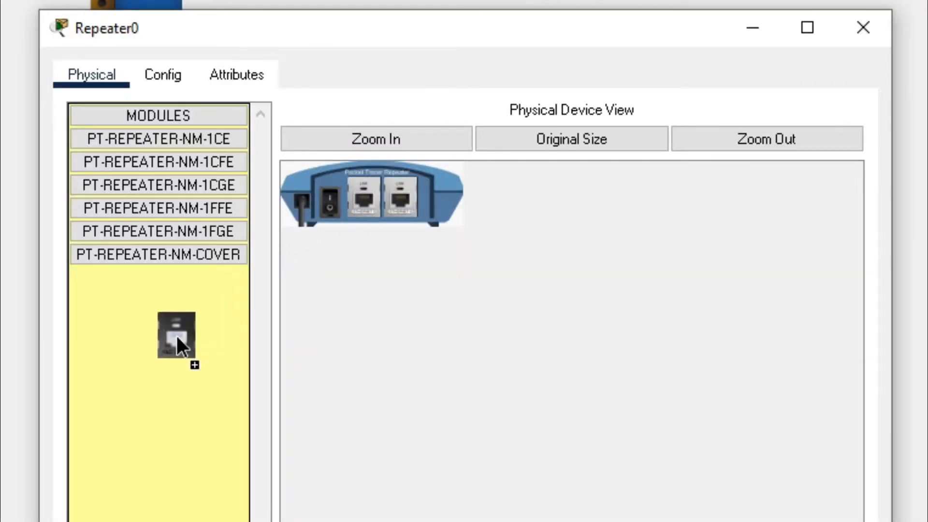
{"action": "left_click_drag", "start_coordinate": [176, 335], "coordinate": [175, 335]}
{"action": "left_click_drag", "start_coordinate": [191, 233], "coordinate": [367, 208]}
{"action": "left_click", "coordinate": [329, 212]}
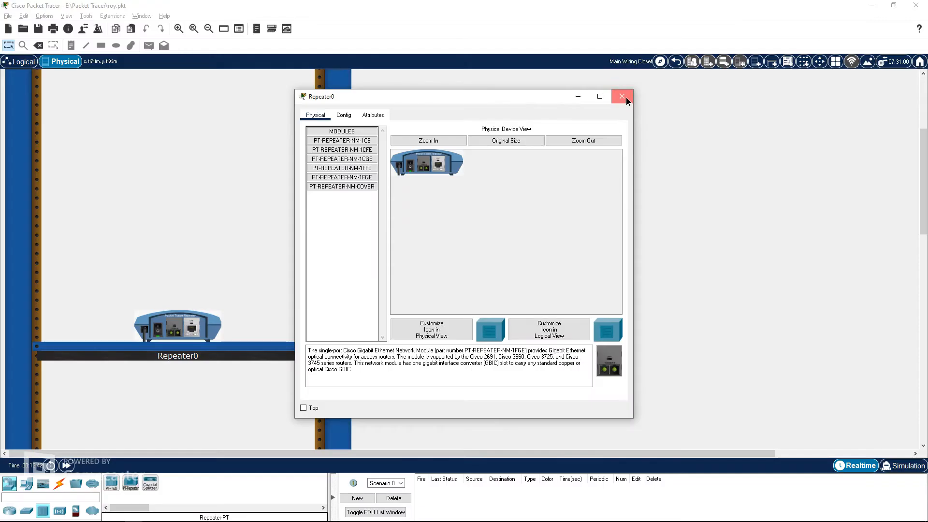
{"action": "left_click", "coordinate": [863, 27]}
Step: Place two Copper Patch Panels on the rack below Repeater0 in the Main Wiring Closet
{"action": "scroll", "coordinate": [276, 289], "scroll_direction": "down", "scroll_amount": 3}
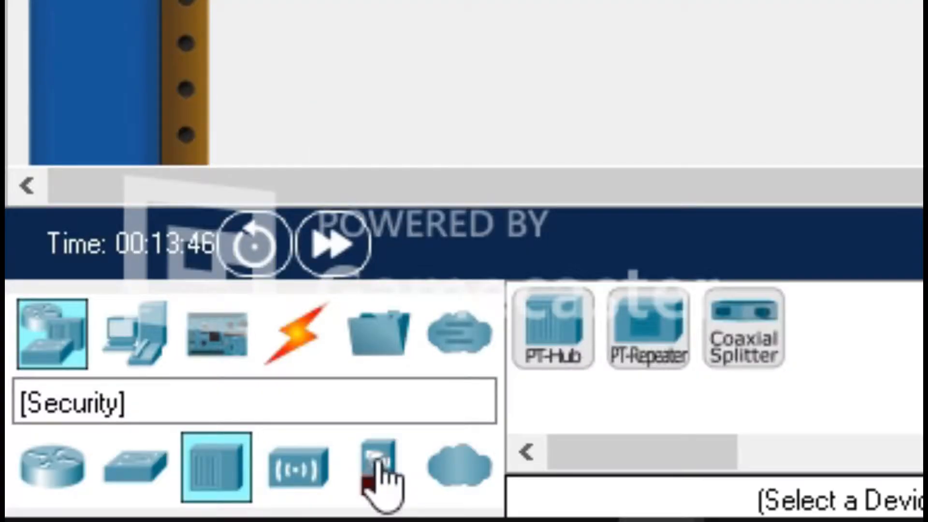
{"action": "left_click", "coordinate": [293, 476]}
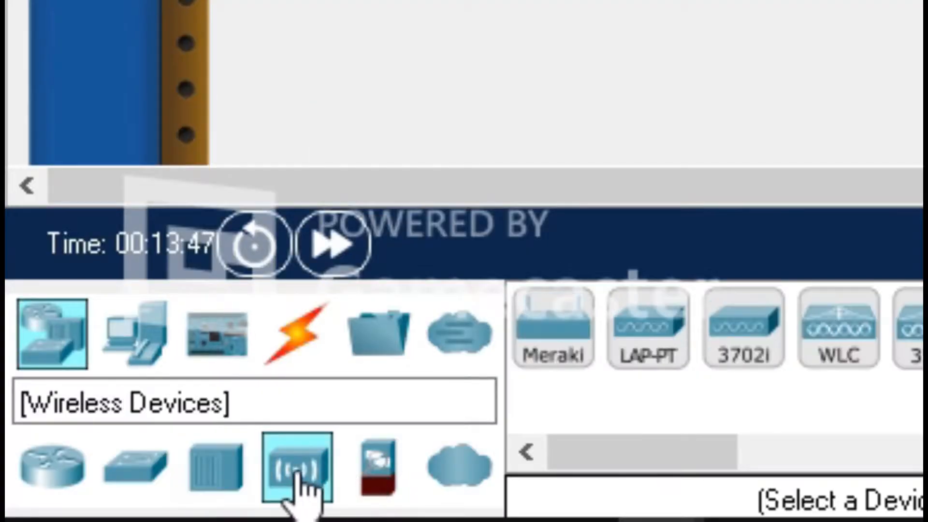
{"action": "left_click", "coordinate": [56, 337]}
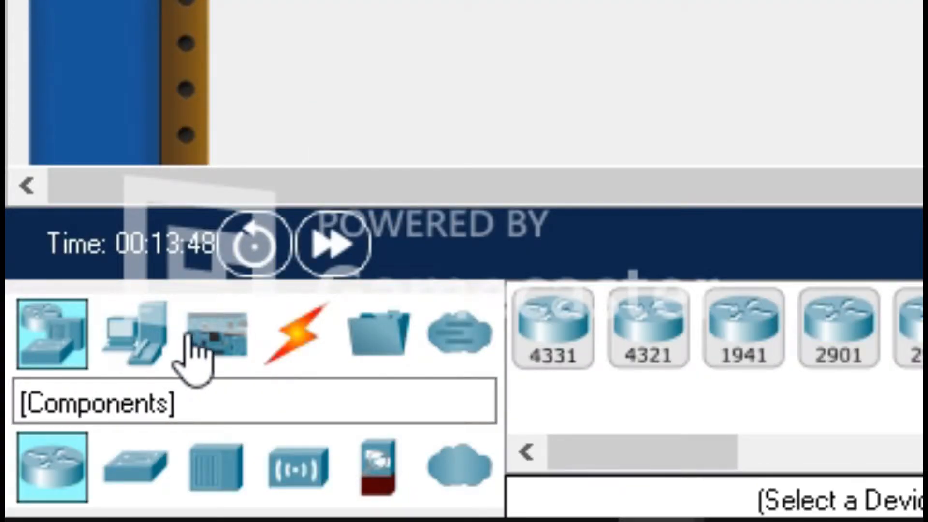
{"action": "left_click", "coordinate": [282, 348]}
{"action": "left_click", "coordinate": [142, 488]}
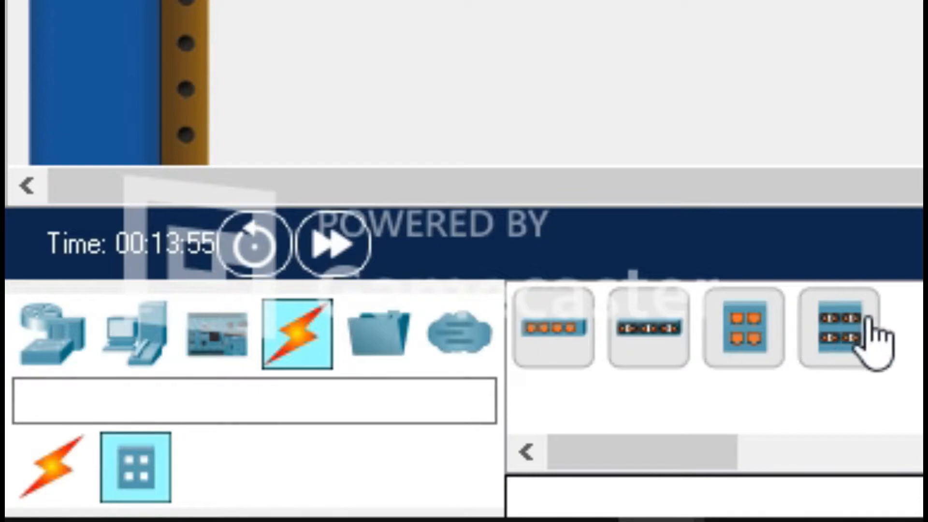
{"action": "left_click", "coordinate": [570, 333]}
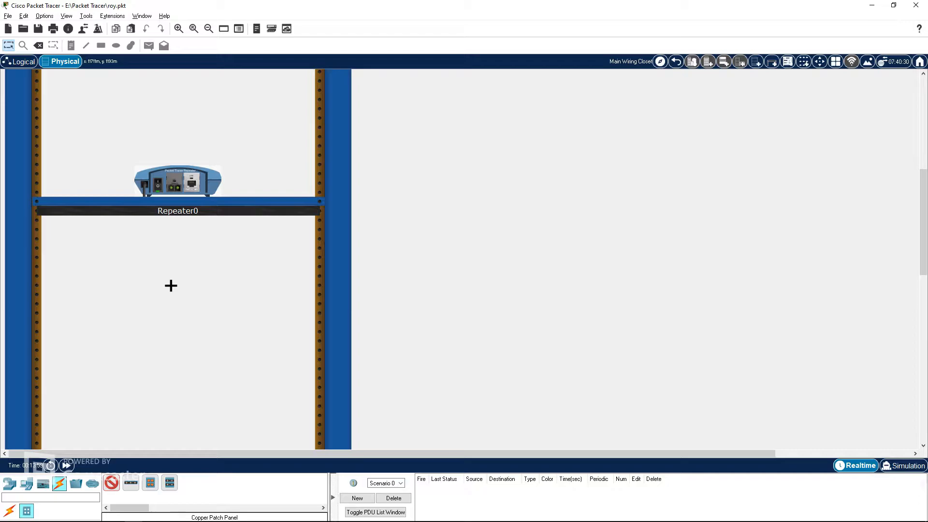
{"action": "left_click", "coordinate": [170, 285]}
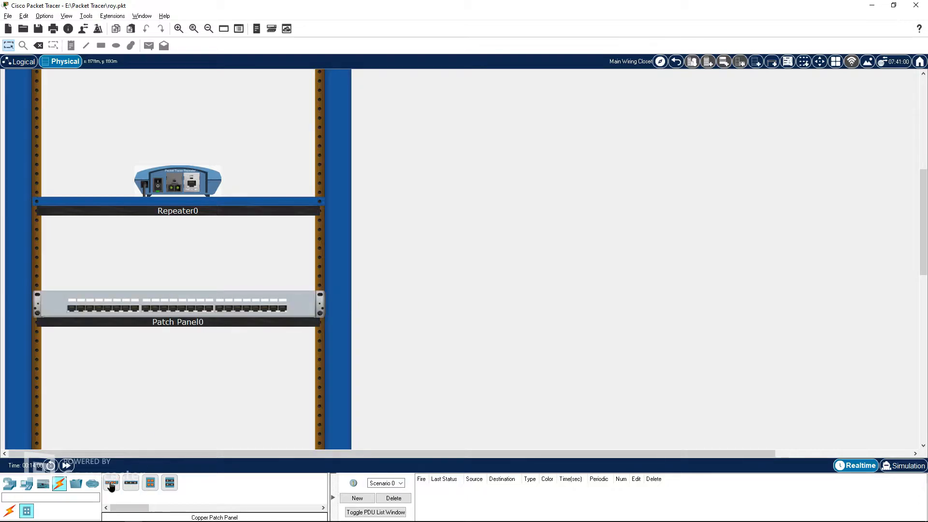
{"action": "scroll", "coordinate": [154, 402], "scroll_direction": "down", "scroll_amount": 1}
{"action": "left_click", "coordinate": [179, 376]}
{"action": "scroll", "coordinate": [178, 395], "scroll_direction": "down", "scroll_amount": 1}
{"action": "scroll", "coordinate": [203, 329], "scroll_direction": "up", "scroll_amount": 2}
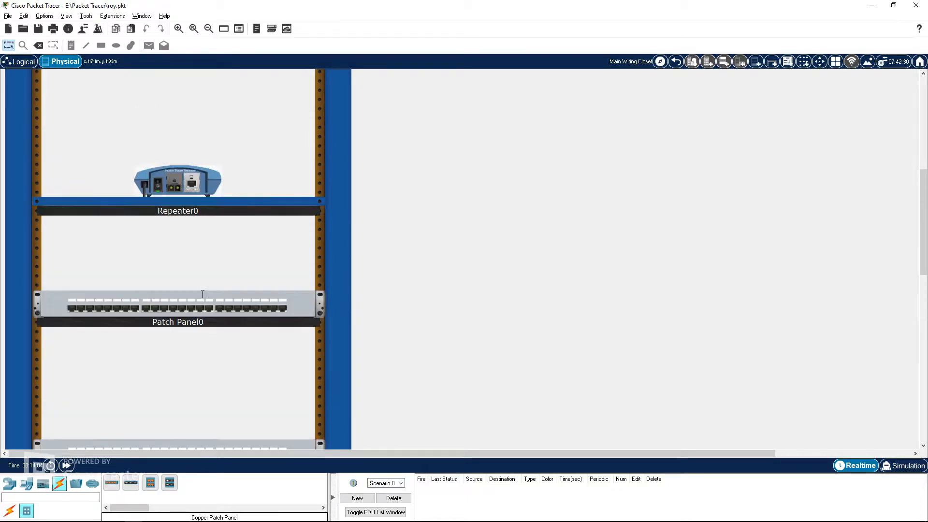
{"action": "scroll", "coordinate": [212, 302], "scroll_direction": "down", "scroll_amount": 1}
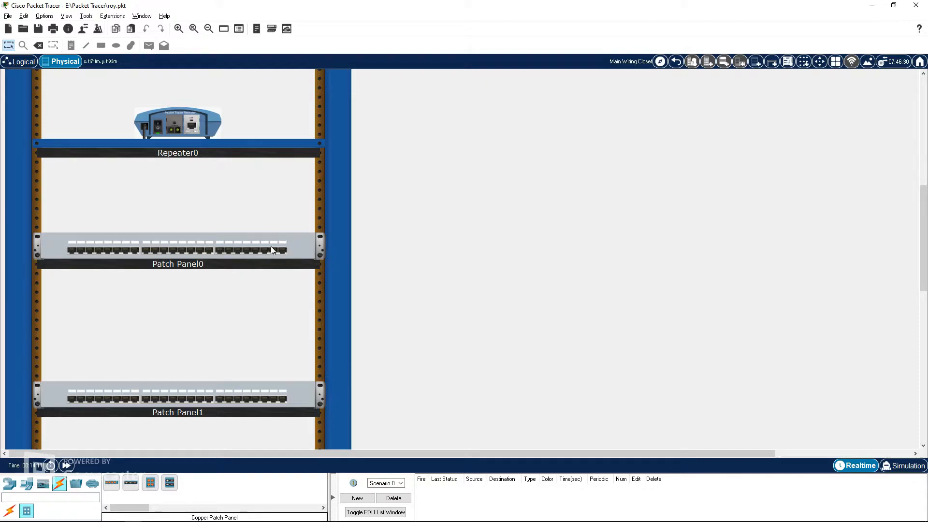
Step: Open the rear views of Patch Panel0 and Patch Panel1
{"action": "right_click", "coordinate": [293, 237]}
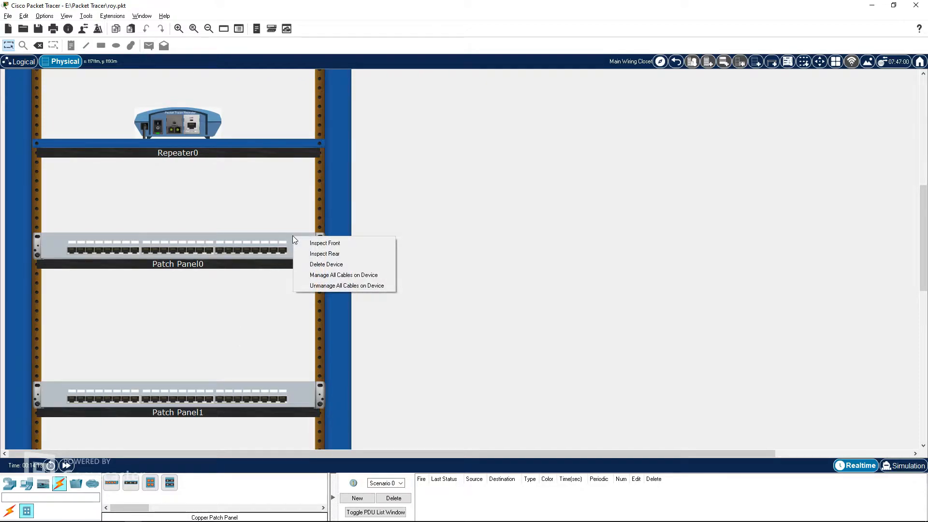
{"action": "right_click", "coordinate": [260, 239]}
{"action": "left_click", "coordinate": [247, 310]}
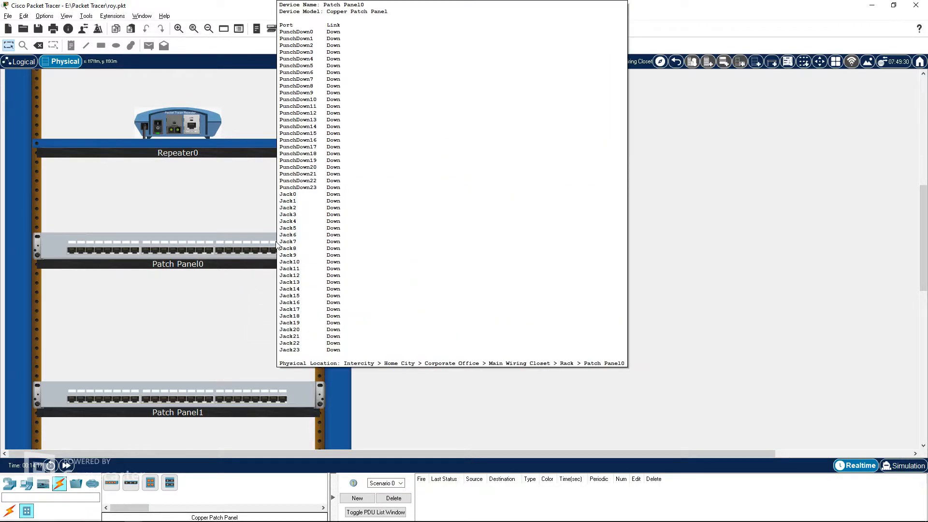
{"action": "right_click", "coordinate": [263, 240]}
{"action": "left_click", "coordinate": [297, 260]}
{"action": "right_click", "coordinate": [285, 387]}
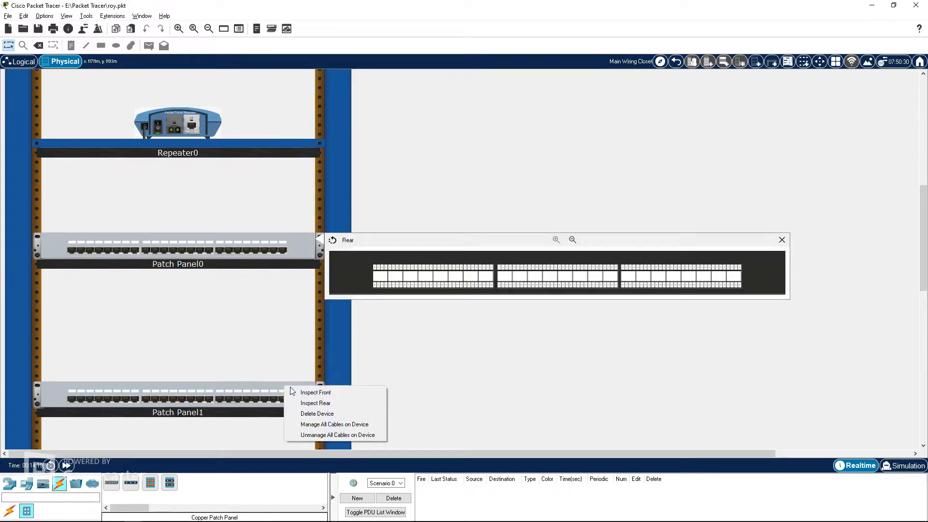
{"action": "left_click", "coordinate": [311, 404]}
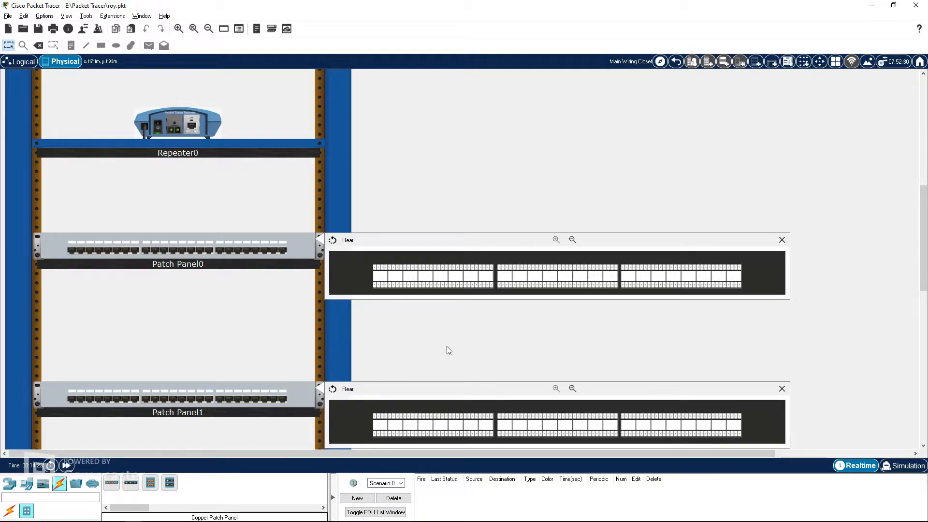
{"action": "scroll", "coordinate": [417, 365], "scroll_direction": "down", "scroll_amount": 2}
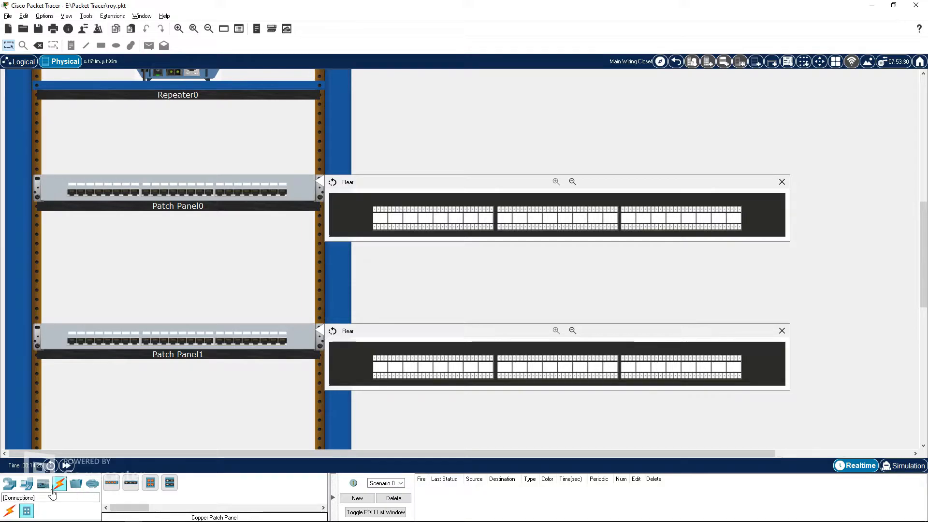
{"action": "right_click", "coordinate": [292, 181]}
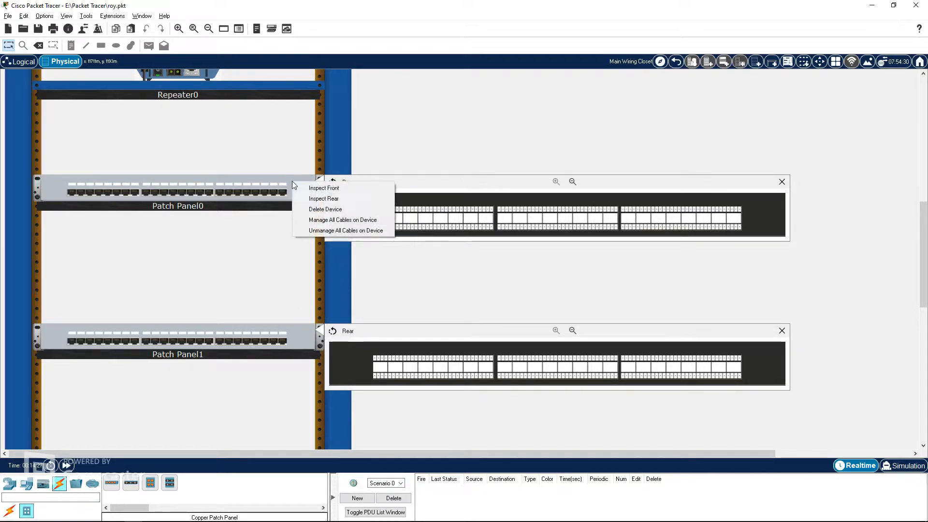
{"action": "left_click", "coordinate": [324, 199]}
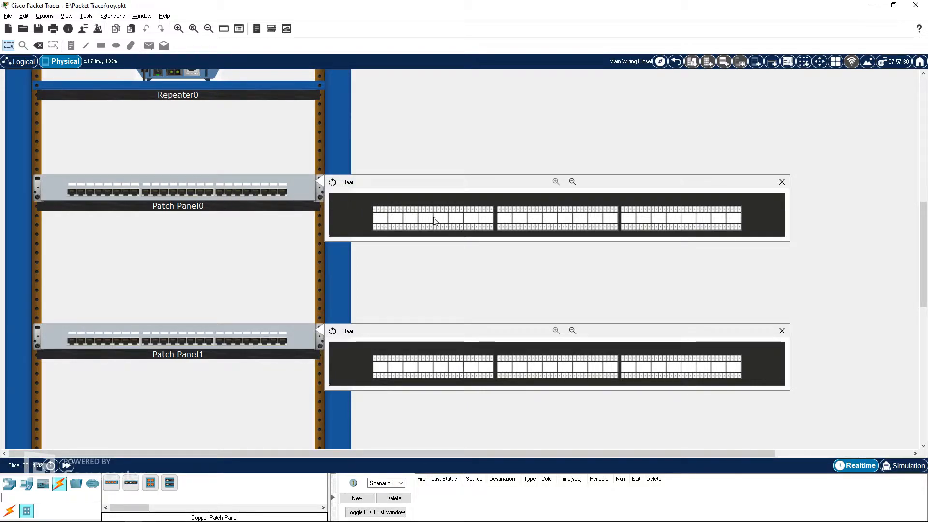
Step: Connect the first punch-down port of Patch Panel0 to the first punch-down port of Patch Panel1 with a copper straight-through cable
{"action": "left_click", "coordinate": [9, 511]}
{"action": "left_click", "coordinate": [131, 484]}
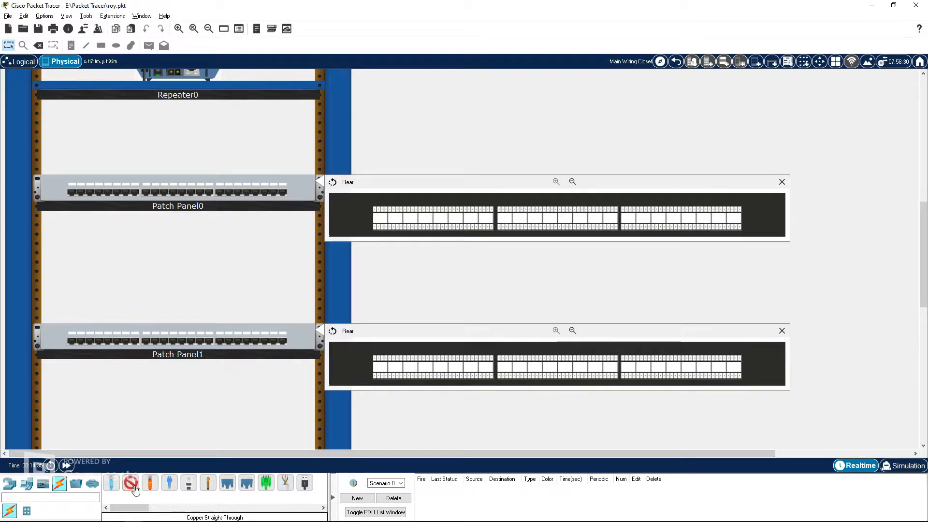
{"action": "left_click", "coordinate": [382, 227]}
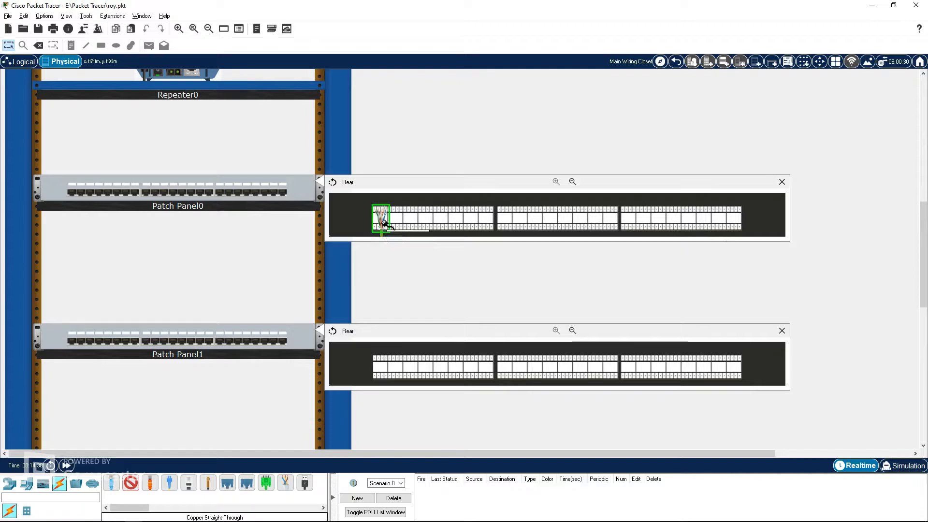
{"action": "left_click", "coordinate": [381, 368]}
Step: Reopen both rear views and connect the second punch-down ports of Patch Panel0 and Patch Panel1 with copper straight-through cable
{"action": "right_click", "coordinate": [302, 184]}
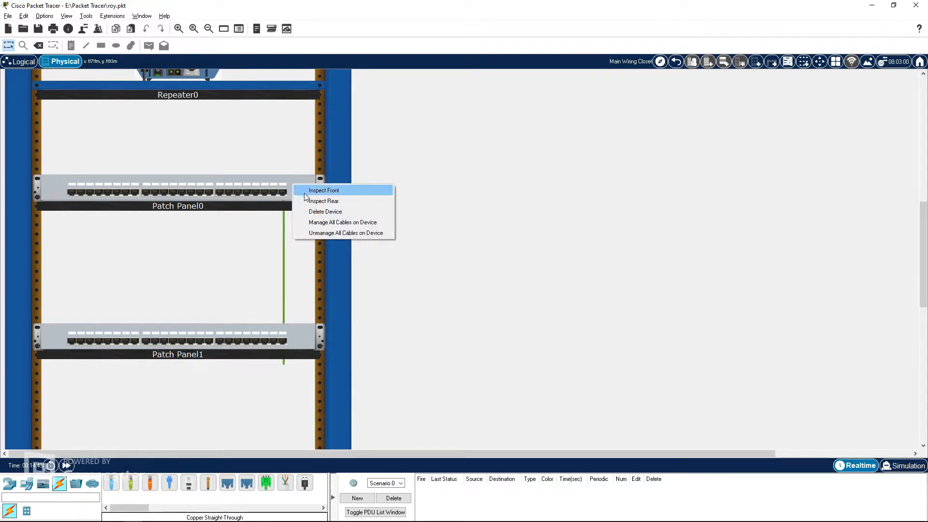
{"action": "left_click", "coordinate": [321, 198]}
{"action": "right_click", "coordinate": [304, 334]}
{"action": "left_click", "coordinate": [338, 349]}
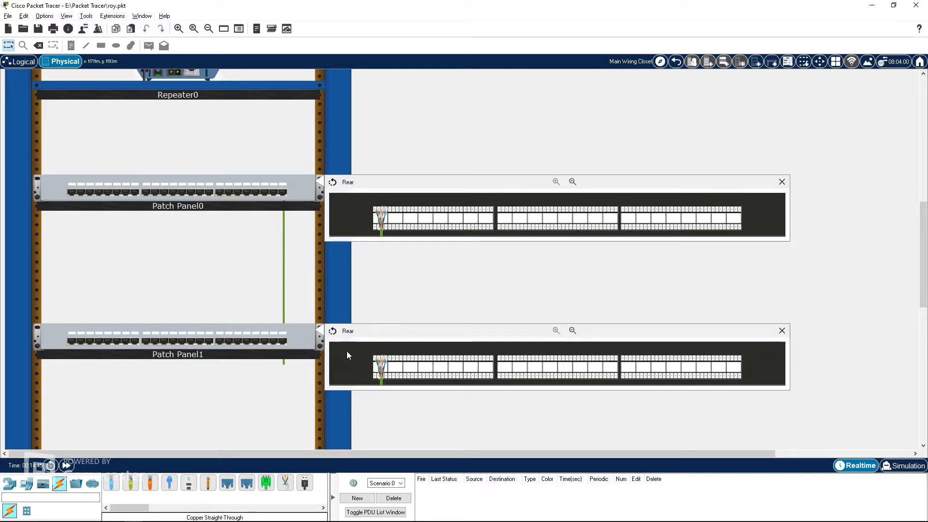
{"action": "left_click", "coordinate": [130, 482]}
{"action": "left_click", "coordinate": [396, 218]}
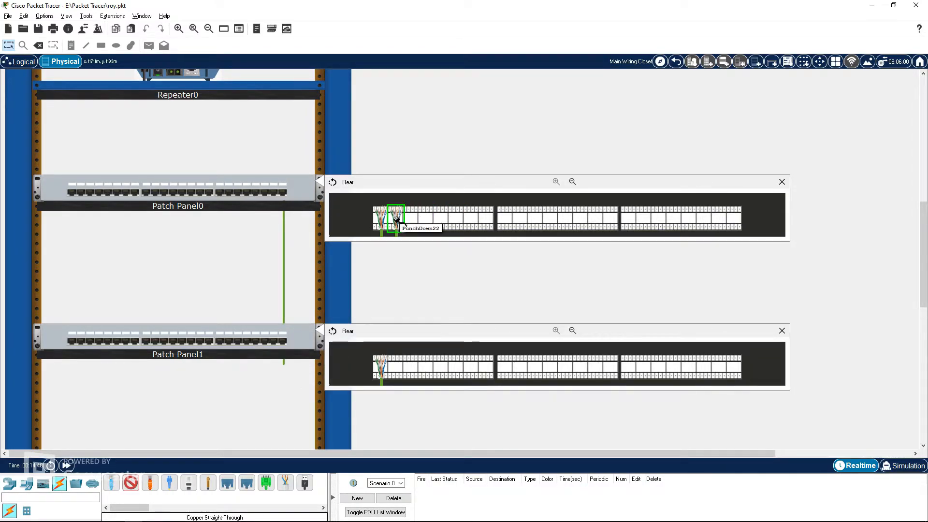
{"action": "left_click", "coordinate": [396, 369]}
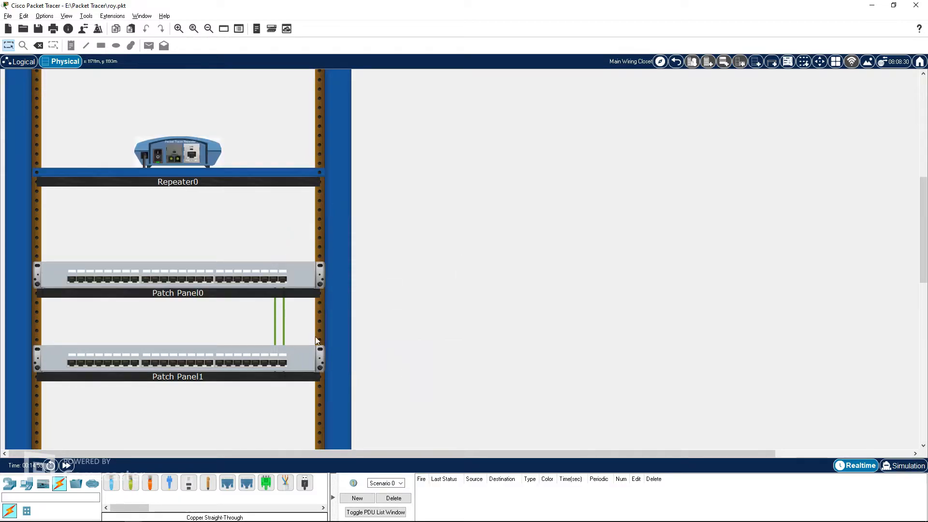
Step: In the Corporate Office, connect Wall Mount2's Jack0 to Repeater0's GigabitEthernet port in the Main Wiring Closet with fiber
{"action": "left_click", "coordinate": [676, 62]}
{"action": "left_click_drag", "start_coordinate": [323, 168], "coordinate": [336, 169]}
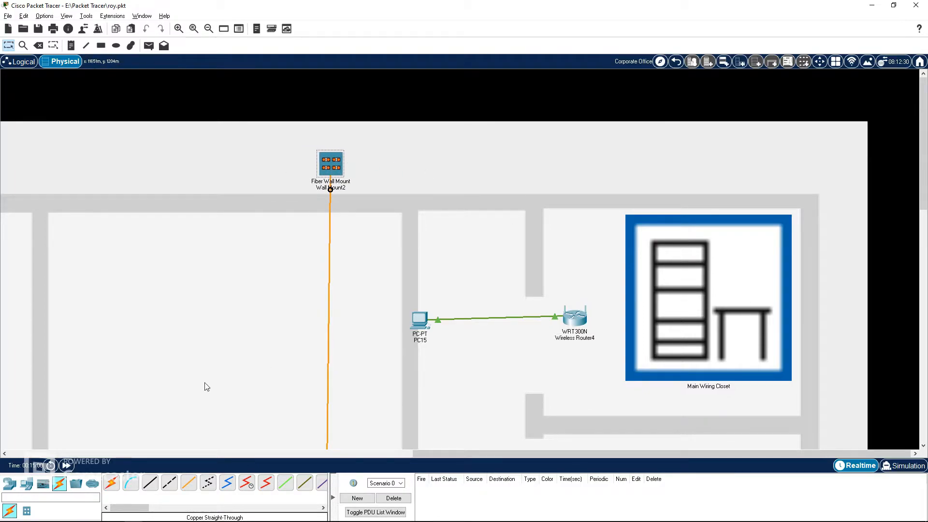
{"action": "left_click", "coordinate": [195, 482]}
{"action": "left_click", "coordinate": [331, 165]}
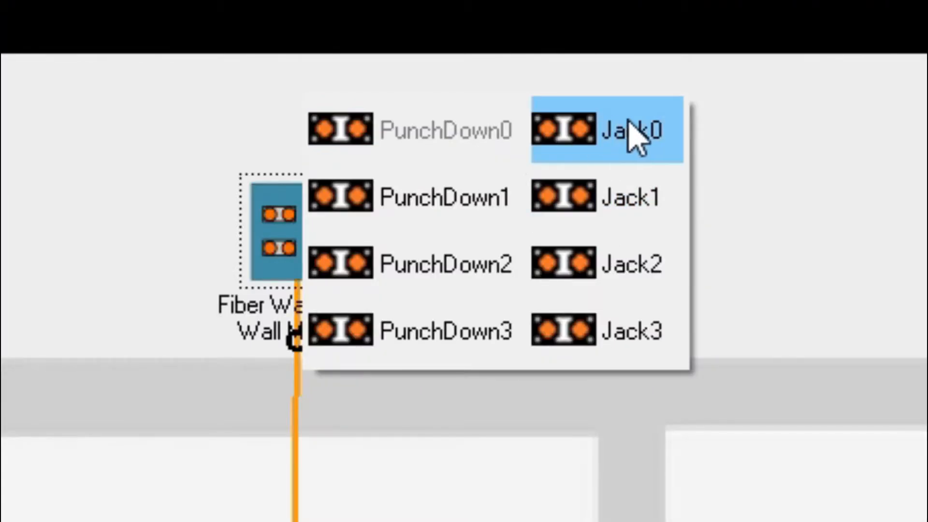
{"action": "left_click", "coordinate": [656, 147]}
{"action": "left_click", "coordinate": [698, 286]}
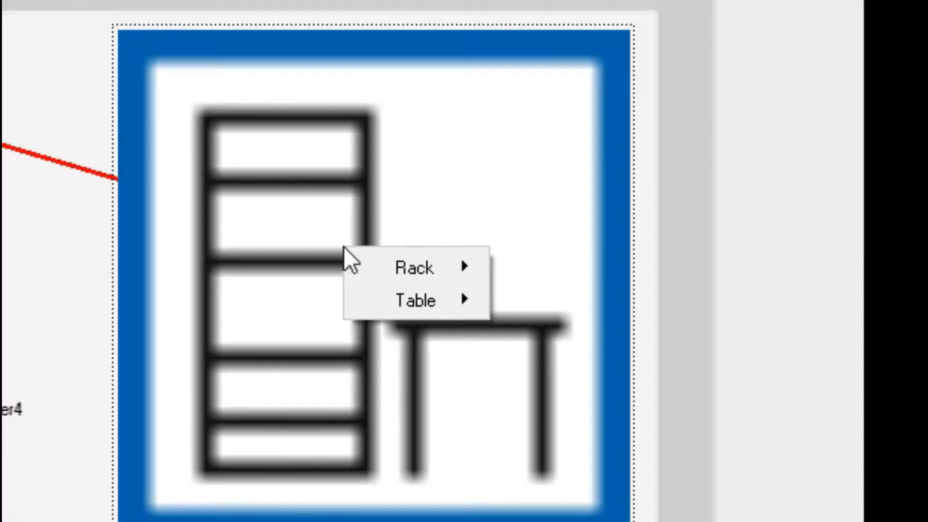
{"action": "mouse_move", "coordinate": [730, 299]}
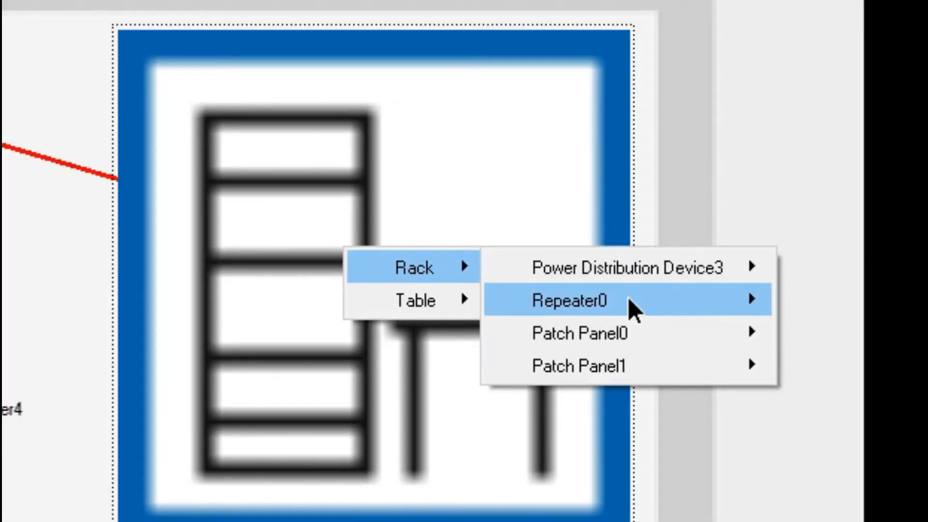
{"action": "mouse_move", "coordinate": [628, 304]}
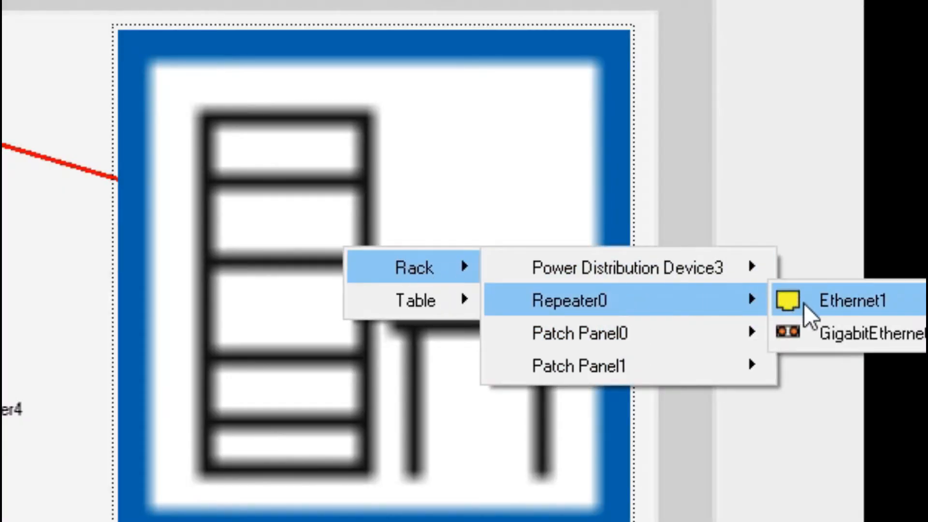
{"action": "left_click", "coordinate": [846, 337]}
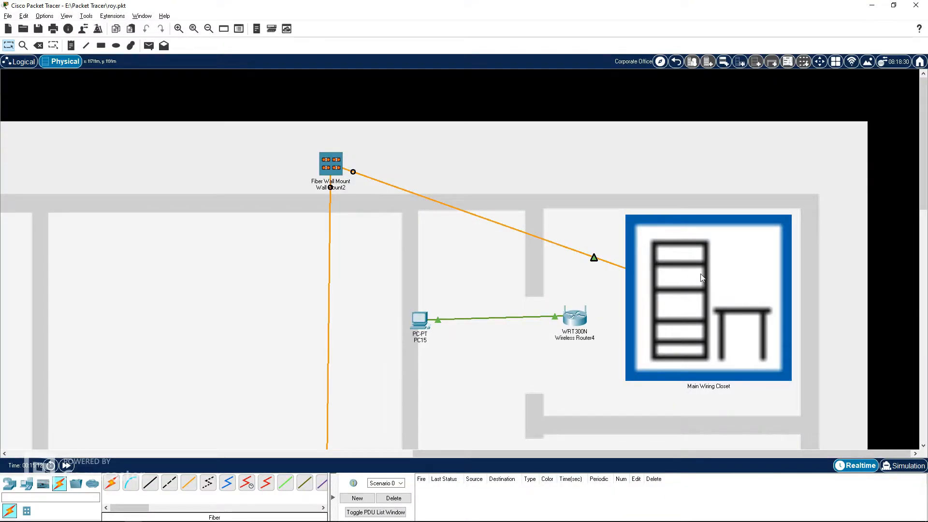
Step: Return to the Main Wiring Closet and connect Repeater0's Ethernet port to Patch Panel0's rightmost jack with copper straight-through cable
{"action": "left_click", "coordinate": [676, 61]}
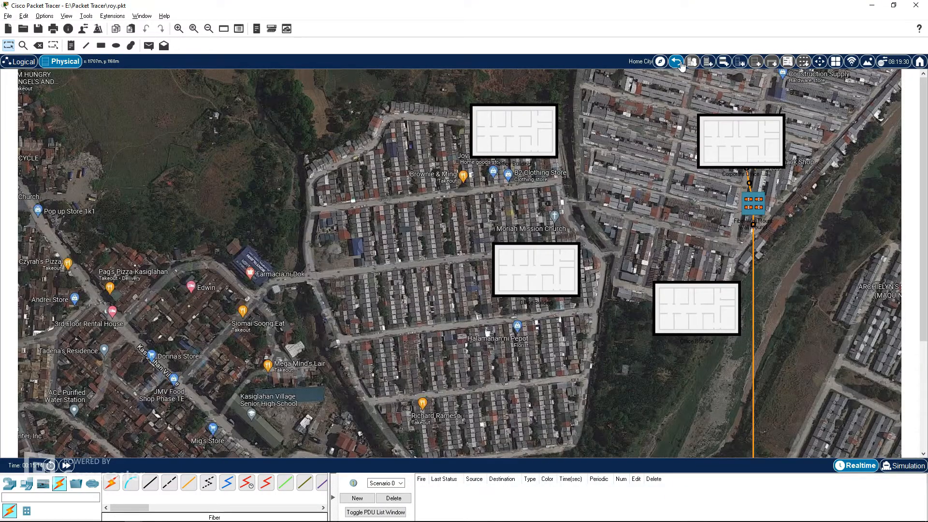
{"action": "left_click", "coordinate": [676, 62]}
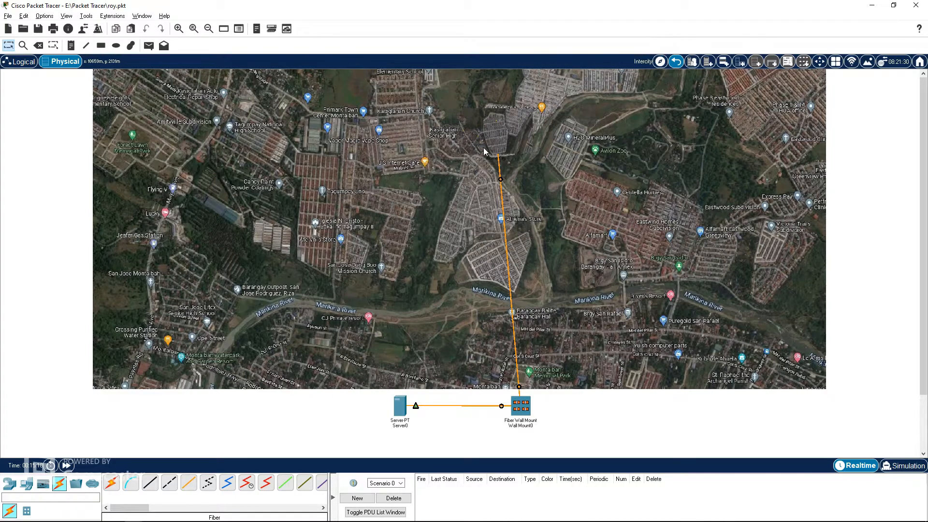
{"action": "left_click", "coordinate": [485, 151]}
{"action": "left_click", "coordinate": [709, 141]}
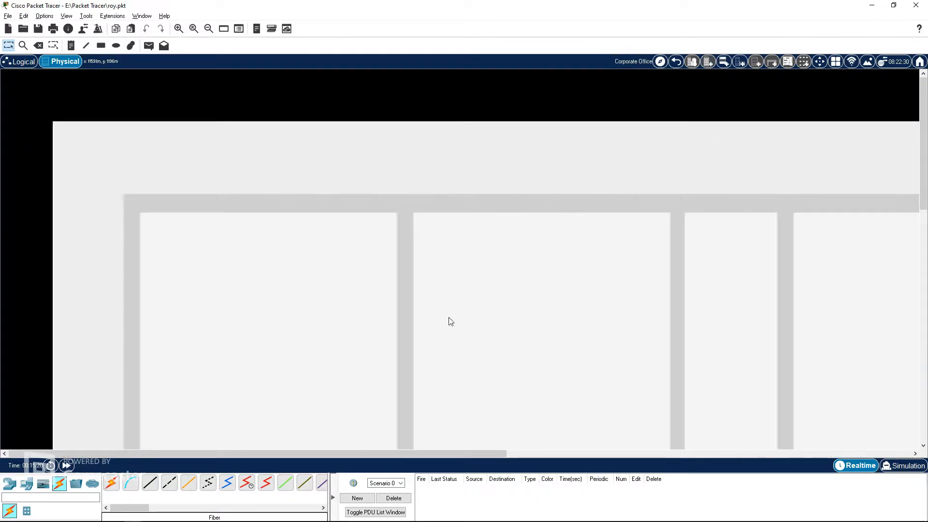
{"action": "left_click_drag", "start_coordinate": [371, 454], "coordinate": [776, 453]}
{"action": "left_click", "coordinate": [730, 290]}
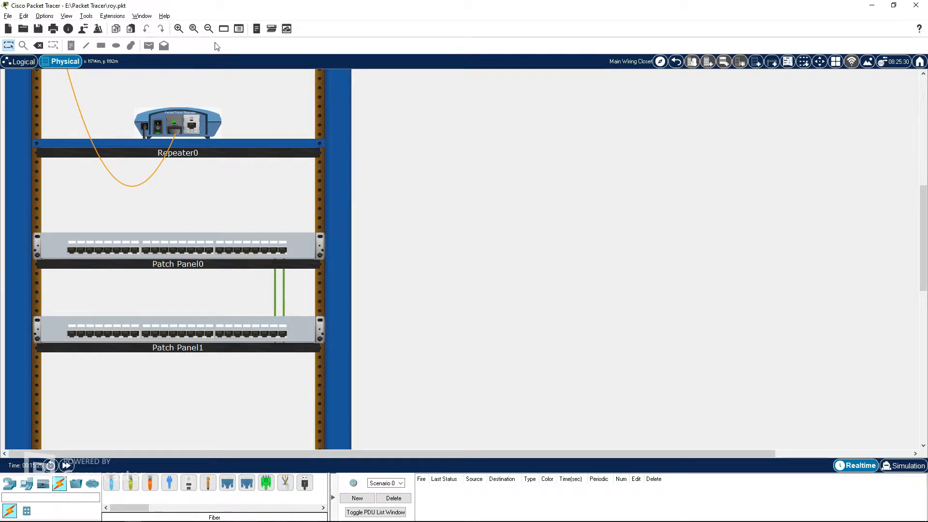
{"action": "scroll", "coordinate": [233, 166], "scroll_direction": "up", "scroll_amount": 1}
{"action": "left_click", "coordinate": [131, 482]}
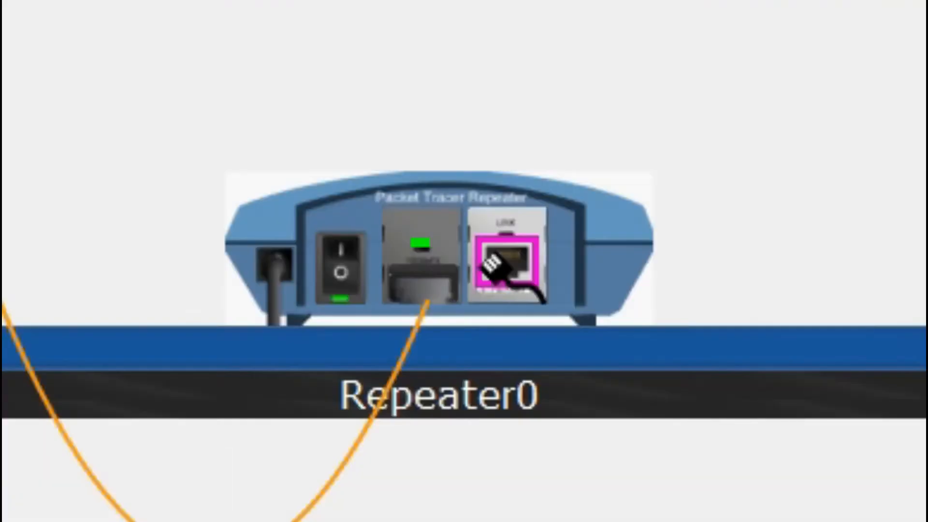
{"action": "left_click", "coordinate": [190, 184]}
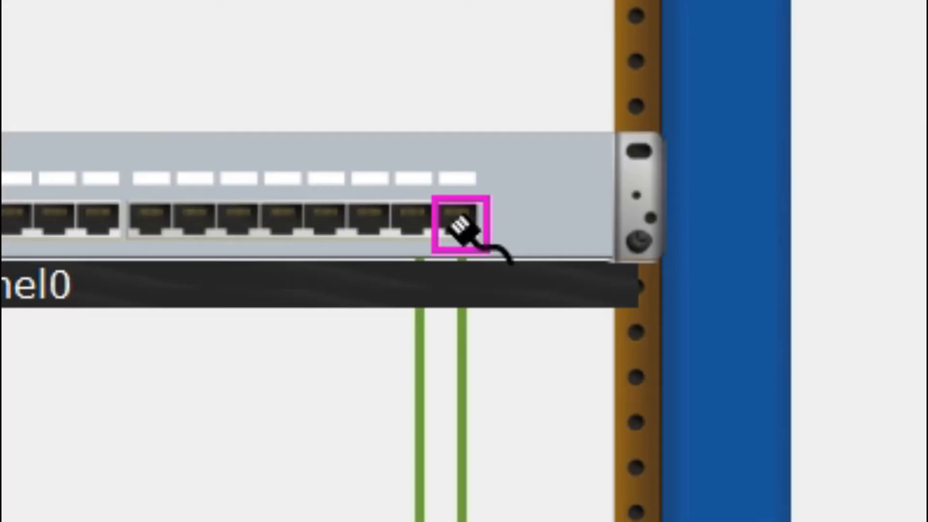
{"action": "left_click", "coordinate": [284, 309]}
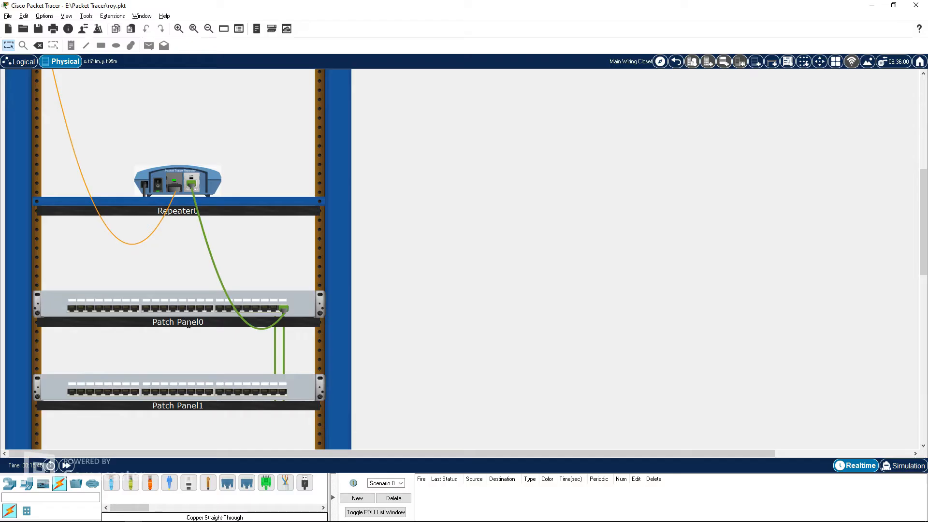
Step: Rename Patch Panel0 as PATCH IN
{"action": "left_click", "coordinate": [204, 321]}
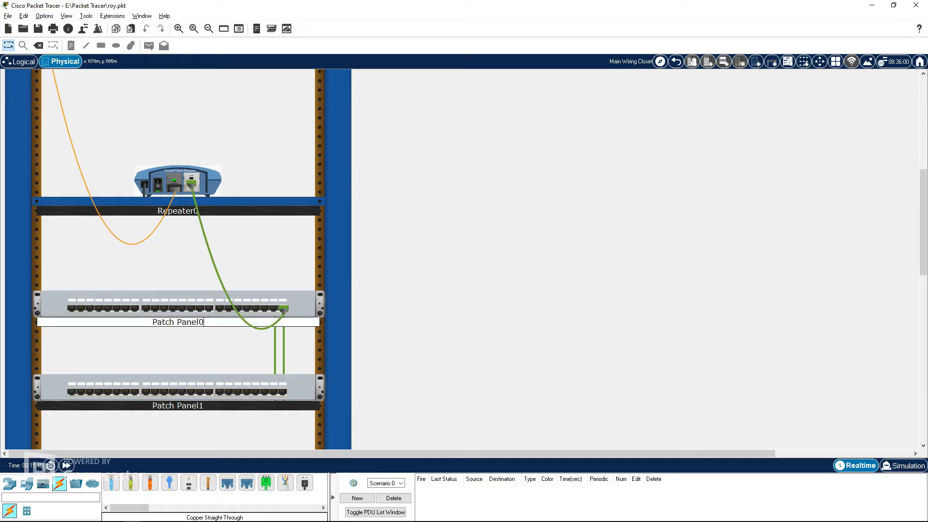
{"action": "key", "text": "BackSpace"}
{"action": "key", "text": "BackSpace"}
{"action": "key", "text": "BackSpace"}
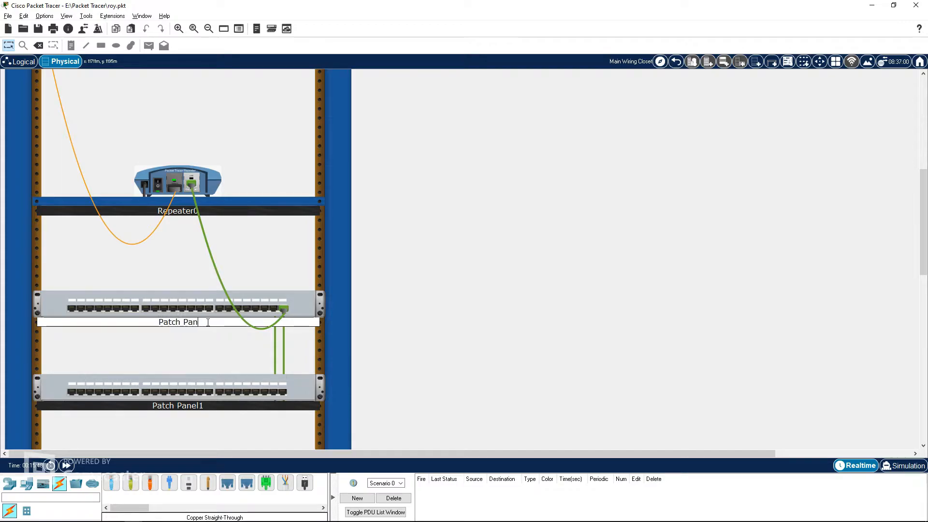
{"action": "type", "text": "PAN"}
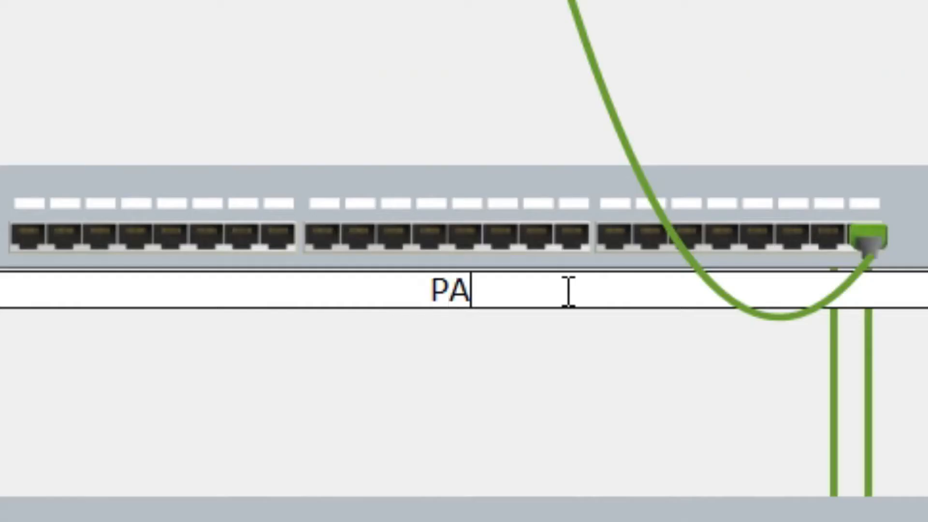
{"action": "key", "text": "BackSpace"}
{"action": "type", "text": "TCH OUT"}
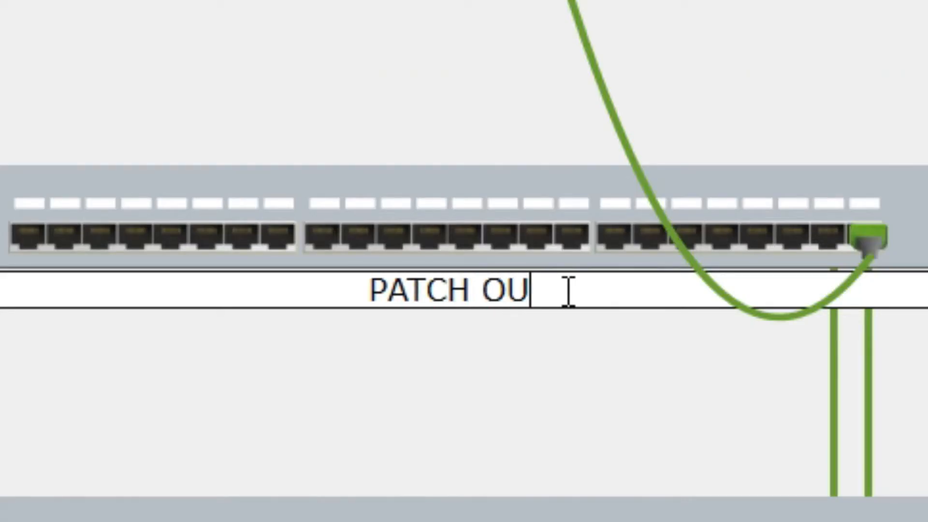
{"action": "key", "text": "BackSpace"}
{"action": "key", "text": "BackSpace"}
{"action": "key", "text": "BackSpace"}
{"action": "type", "text": "IN"}
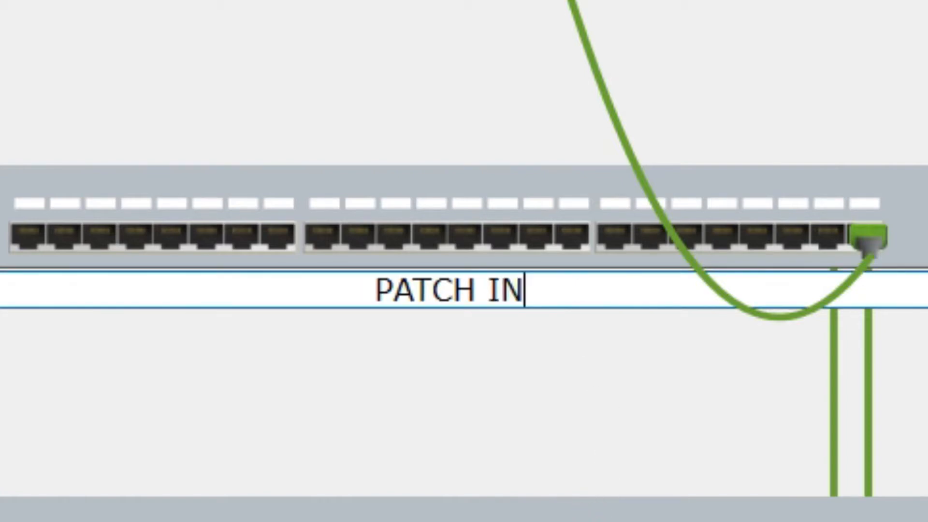
Step: Rename Patch Panel1 as PATCH OUT
{"action": "left_click", "coordinate": [204, 405]}
{"action": "double_click", "coordinate": [204, 406]}
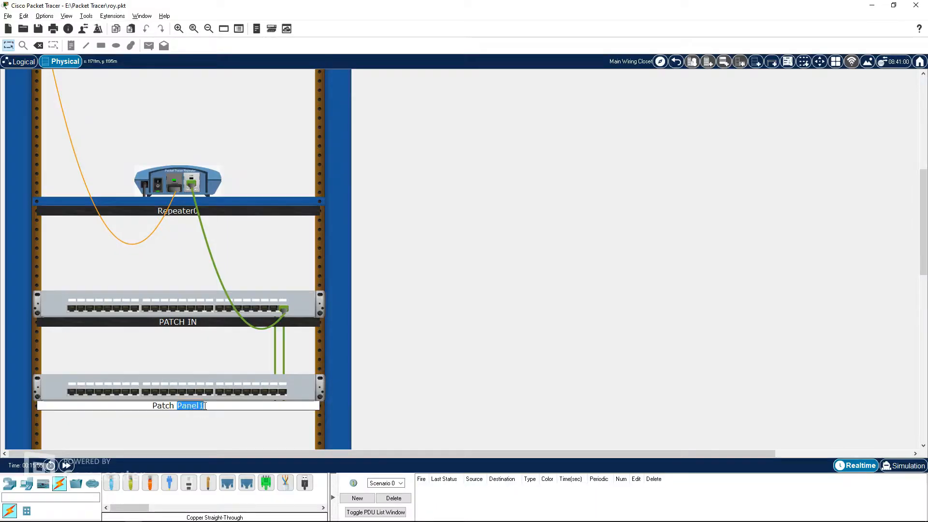
{"action": "key", "text": "ctrl+a"}
{"action": "type", "text": "Pa"}
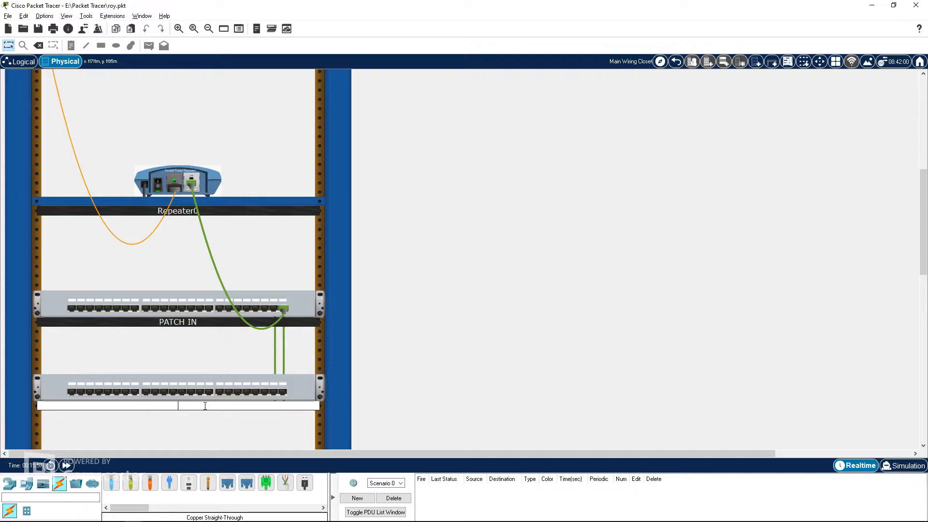
{"action": "type", "text": "TCH OUT"}
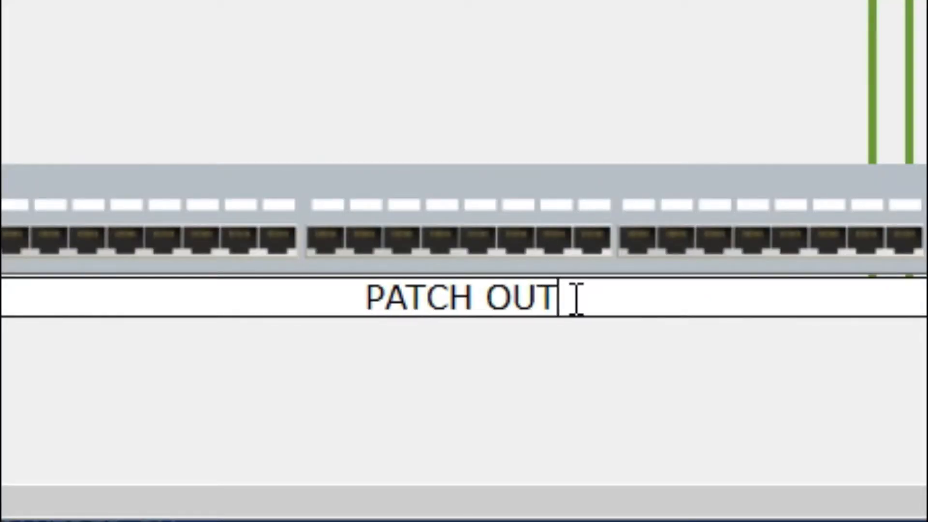
{"action": "key", "text": "Return"}
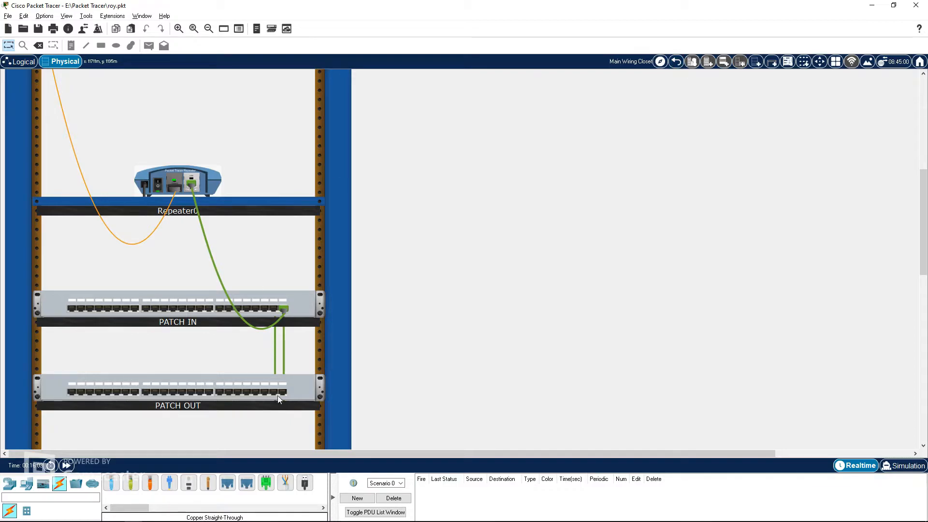
Step: In the Corporate Office, connect Wireless Router4's Internet port to PATCH OUT's rightmost jack in the Main Wiring Closet rack with copper straight-through cable
{"action": "left_click", "coordinate": [676, 62]}
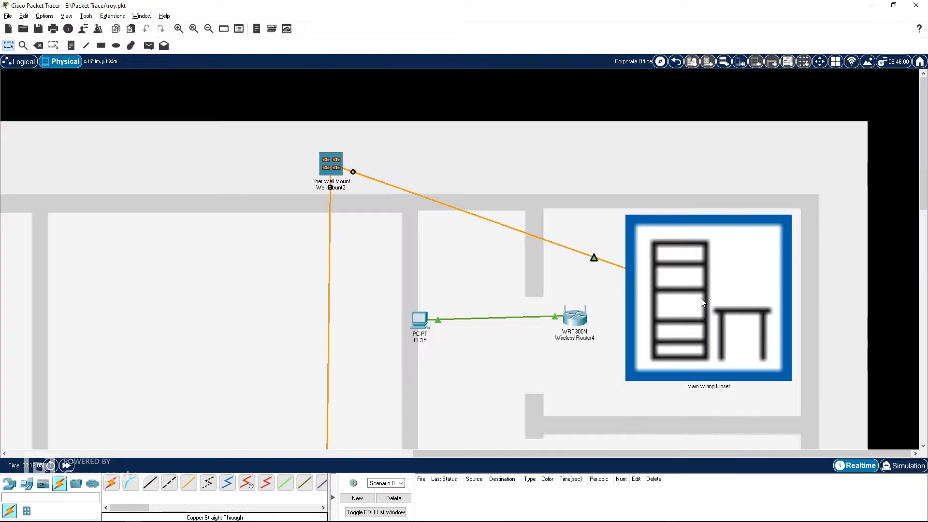
{"action": "left_click", "coordinate": [704, 291]}
{"action": "left_click", "coordinate": [676, 61]}
{"action": "left_click", "coordinate": [715, 312]}
{"action": "left_click", "coordinate": [675, 61]}
{"action": "left_click", "coordinate": [675, 61]}
{"action": "left_click", "coordinate": [675, 61]}
{"action": "left_click", "coordinate": [509, 133]}
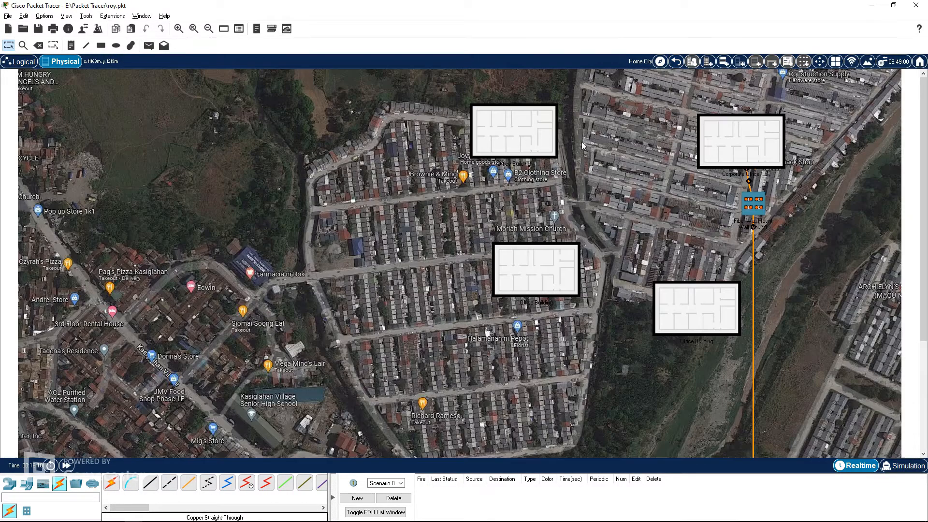
{"action": "left_click", "coordinate": [744, 149]}
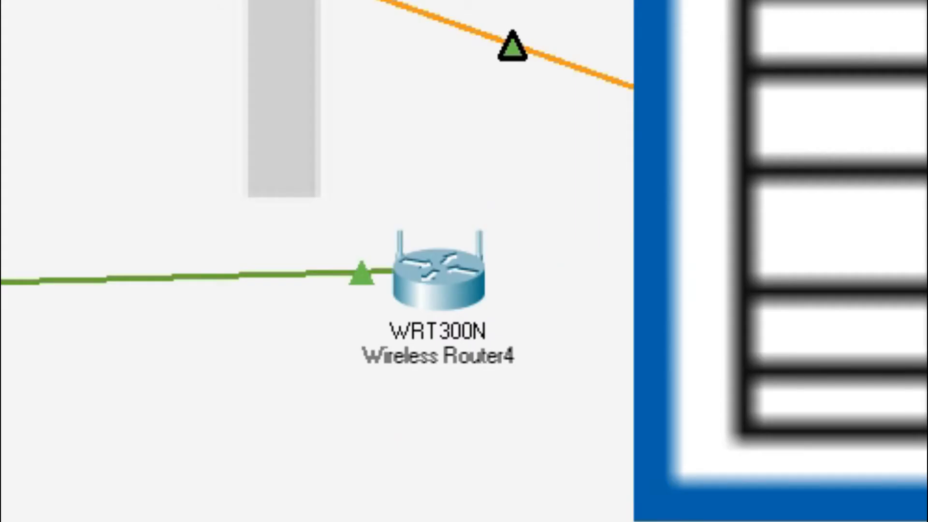
{"action": "left_click", "coordinate": [461, 272]}
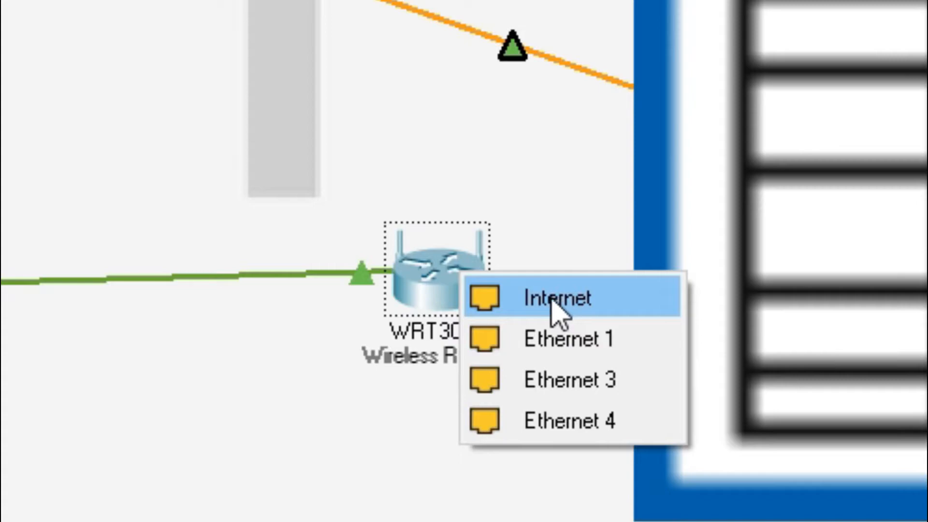
{"action": "left_click", "coordinate": [556, 299]}
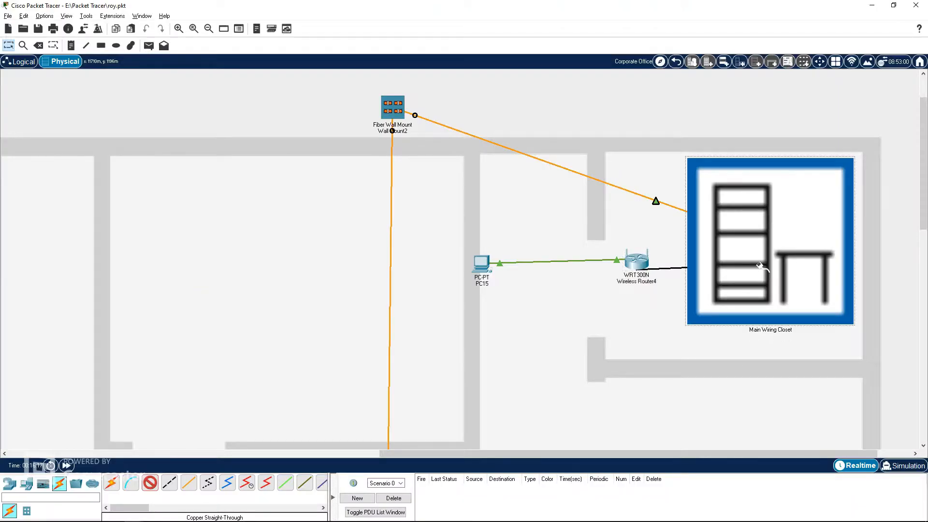
{"action": "left_click", "coordinate": [759, 266]}
{"action": "mouse_move", "coordinate": [803, 271]}
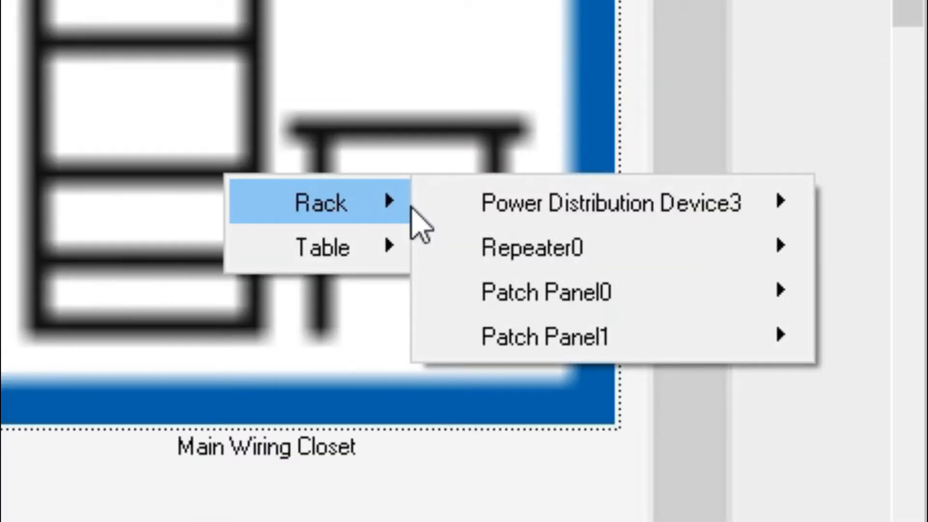
{"action": "left_click", "coordinate": [643, 345]}
{"action": "scroll", "coordinate": [645, 362], "scroll_direction": "down", "scroll_amount": 1}
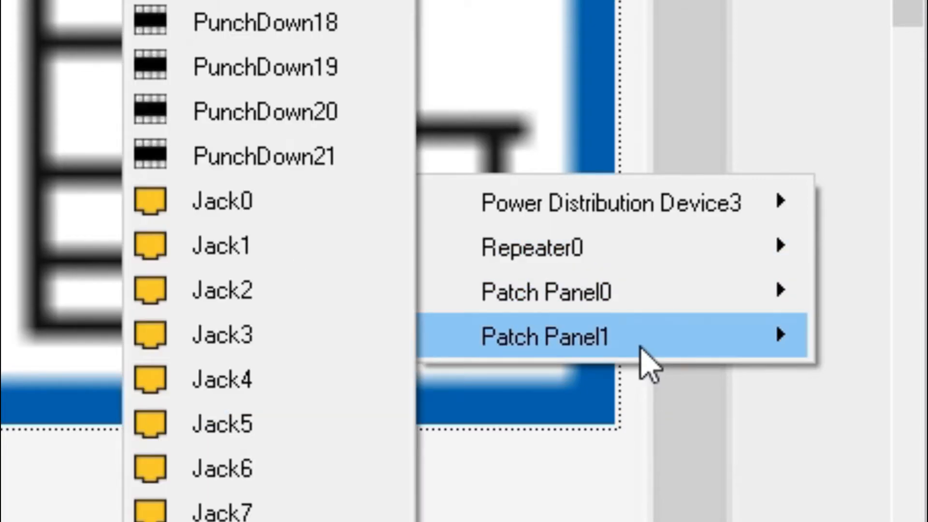
{"action": "mouse_move", "coordinate": [649, 300]}
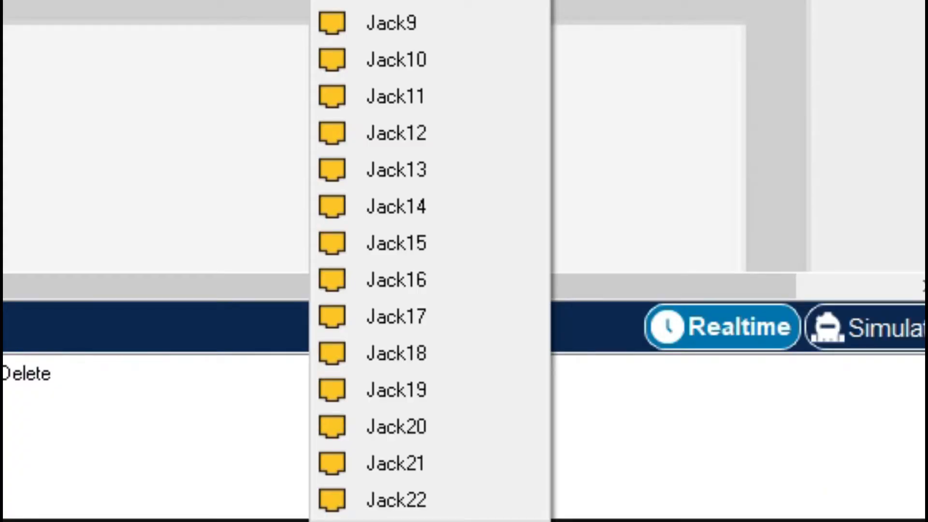
{"action": "scroll", "coordinate": [430, 261], "scroll_direction": "down", "scroll_amount": 1}
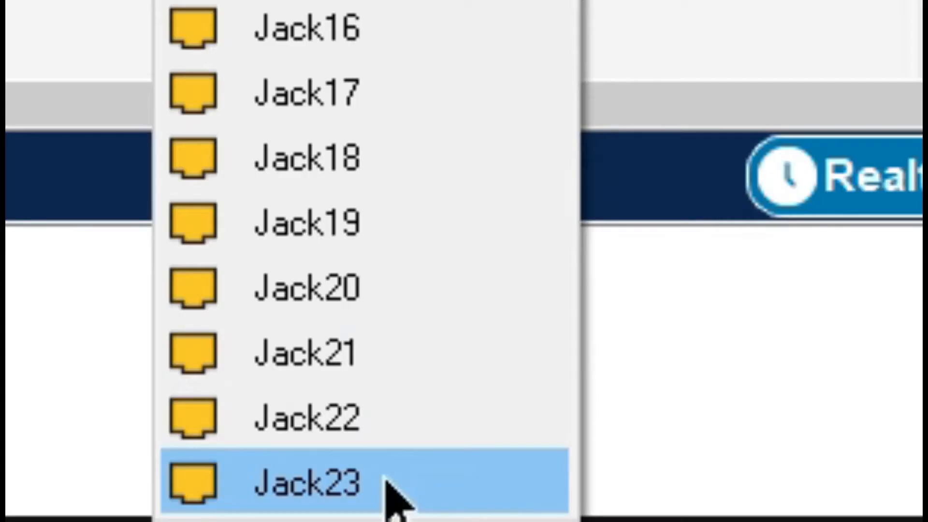
{"action": "left_click", "coordinate": [390, 491]}
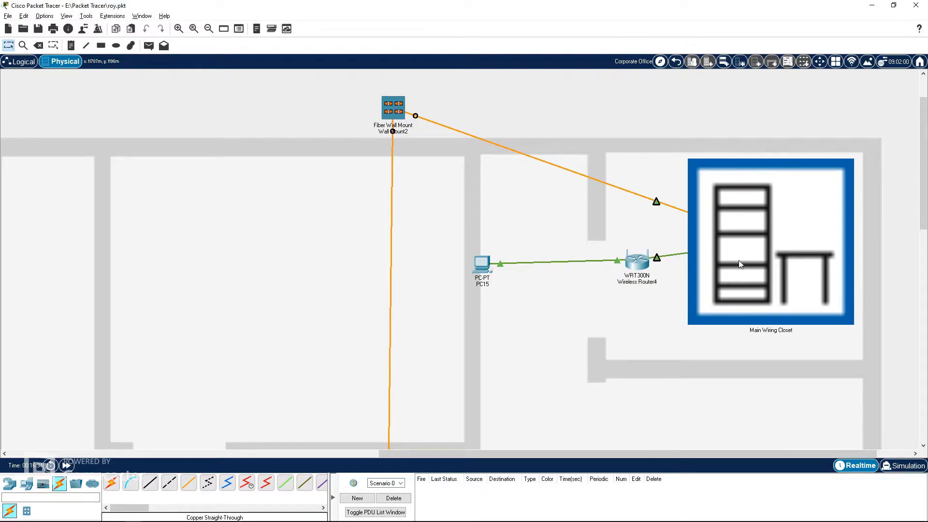
{"action": "left_click", "coordinate": [739, 262]}
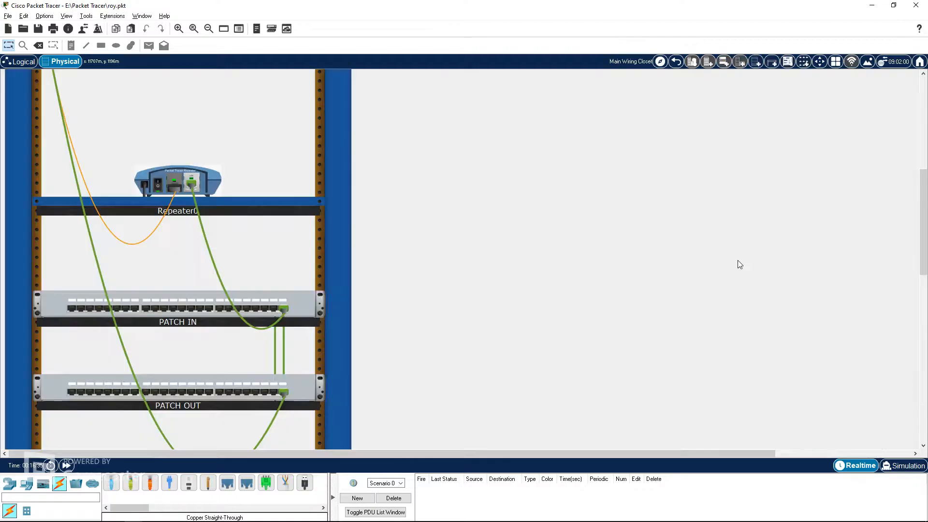
Step: Inspect the cable connections of Repeater0, PATCH IN and PATCH OUT in the rack
{"action": "scroll", "coordinate": [285, 382], "scroll_direction": "down", "scroll_amount": 1}
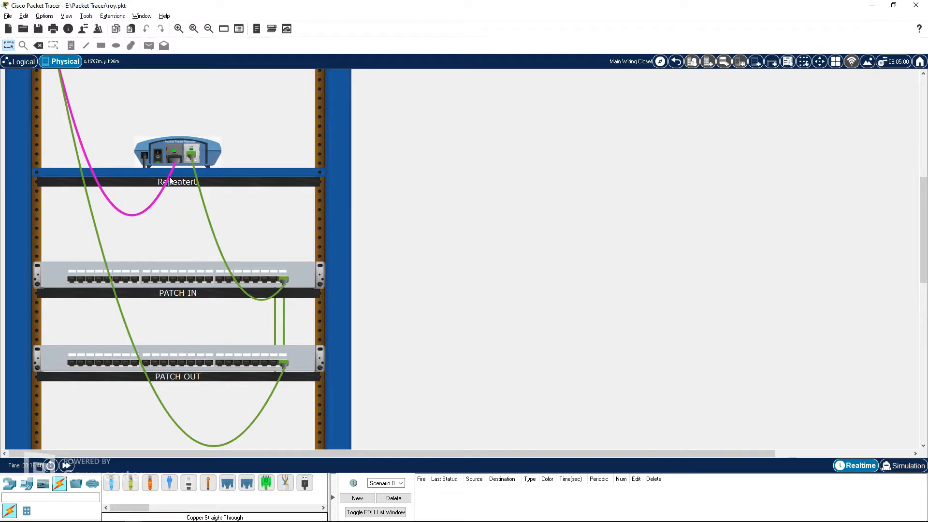
{"action": "mouse_move", "coordinate": [169, 181]}
{"action": "mouse_move", "coordinate": [167, 145]}
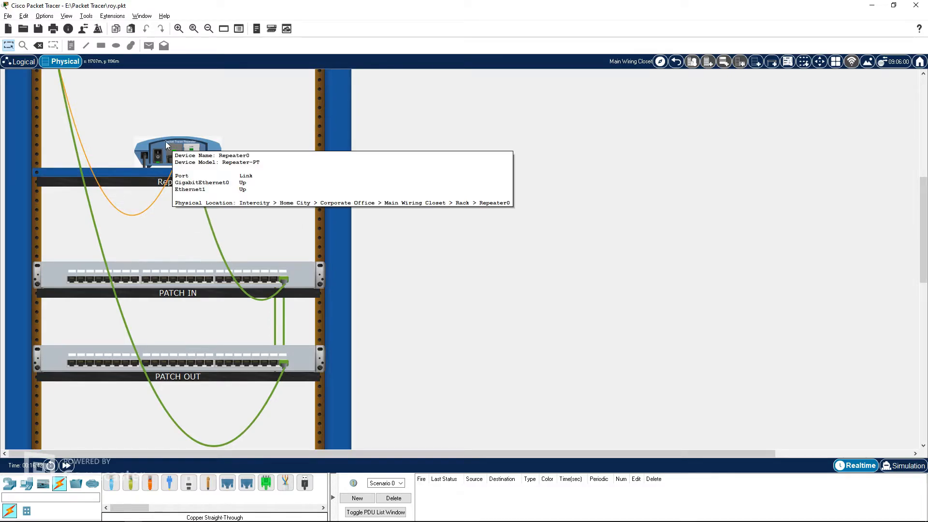
{"action": "mouse_move", "coordinate": [211, 213]}
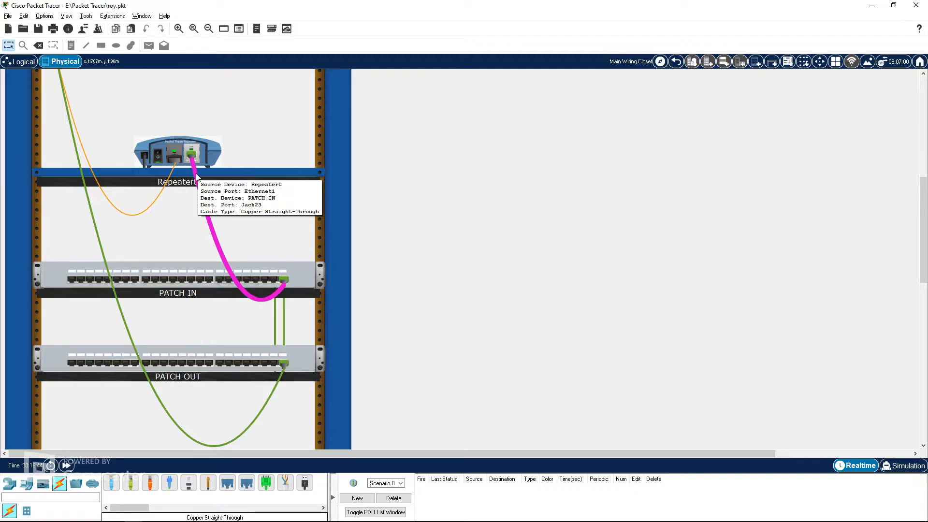
{"action": "mouse_move", "coordinate": [286, 284]}
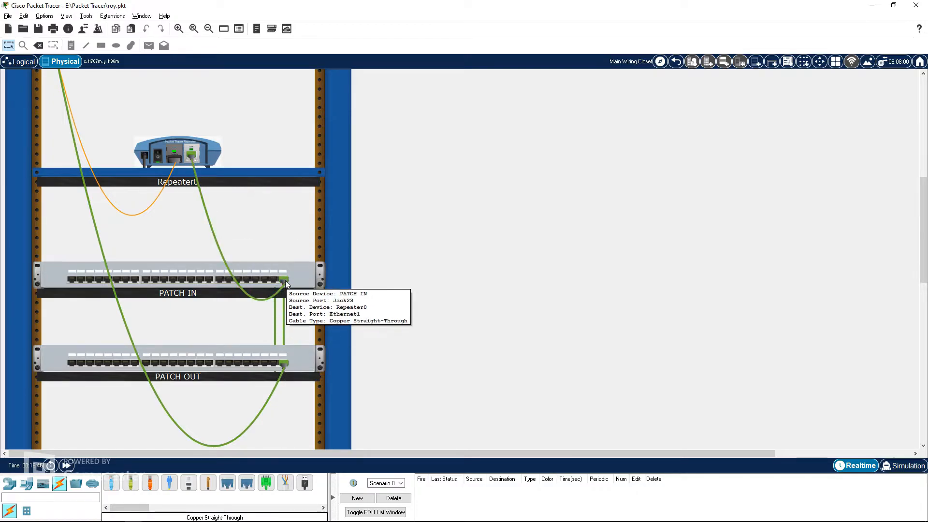
{"action": "mouse_move", "coordinate": [285, 315]}
{"action": "mouse_move", "coordinate": [285, 373]}
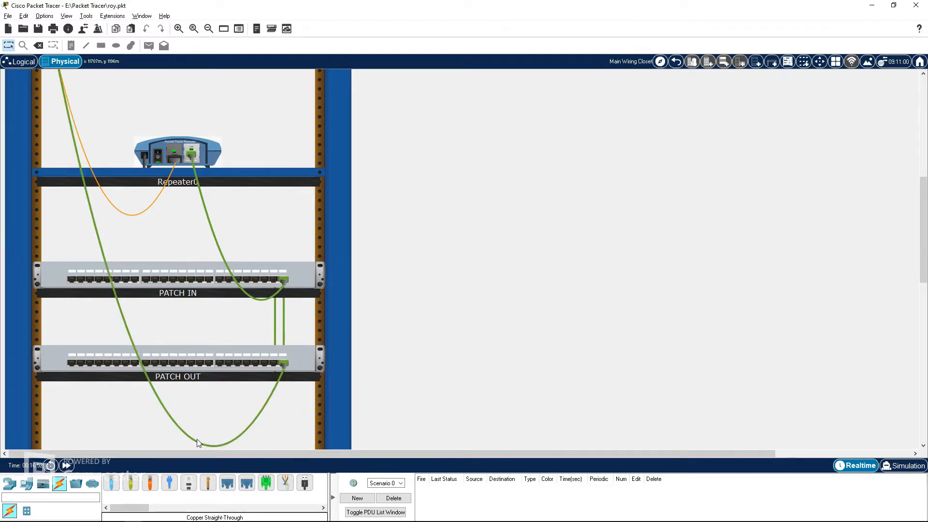
Step: Return to the Corporate Office and reposition Wireless Router4 and PC15 closer together
{"action": "left_click", "coordinate": [676, 62]}
{"action": "left_click_drag", "start_coordinate": [644, 265], "coordinate": [587, 258]}
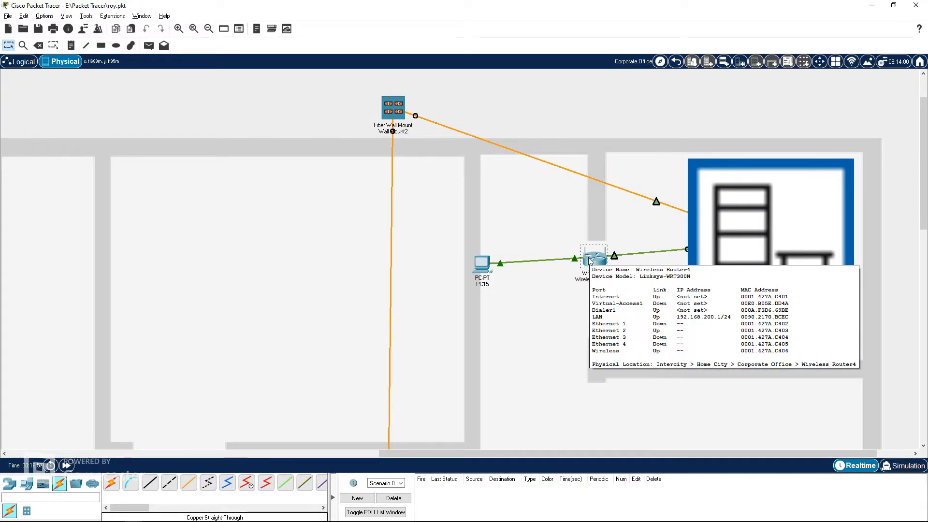
{"action": "left_click", "coordinate": [589, 260]}
{"action": "left_click", "coordinate": [666, 96]}
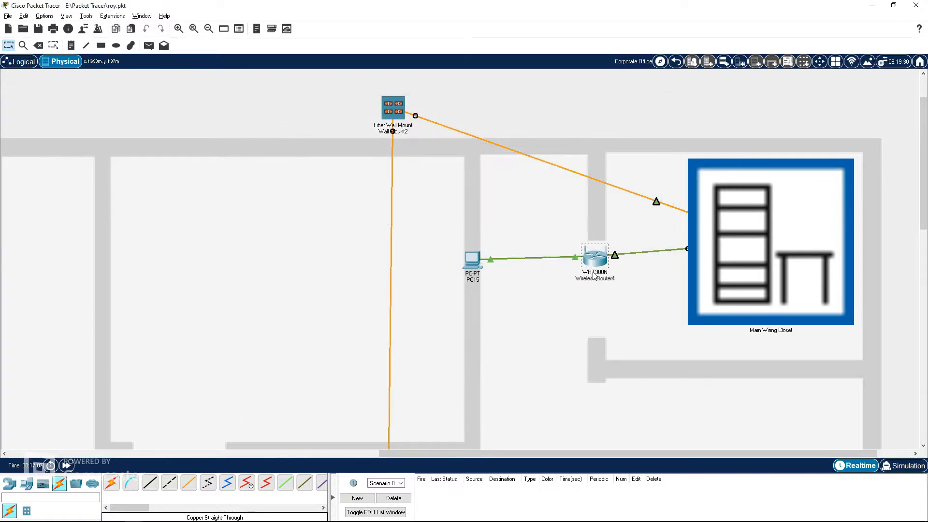
{"action": "left_click", "coordinate": [484, 251]}
{"action": "left_click", "coordinate": [473, 261]}
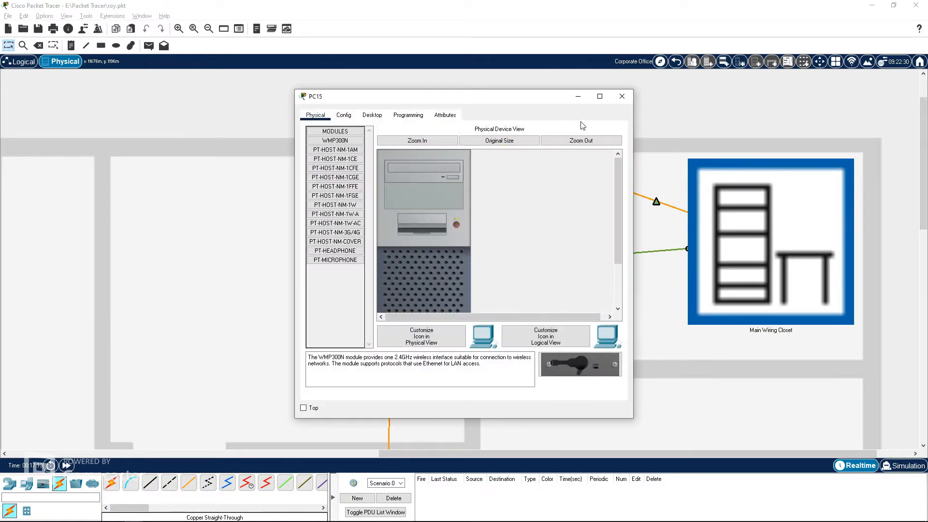
{"action": "left_click", "coordinate": [622, 96]}
Step: In the Logical view, move Repeater0 beside Wireless Router4 in the MAIN NETWORK area
{"action": "left_click", "coordinate": [22, 62]}
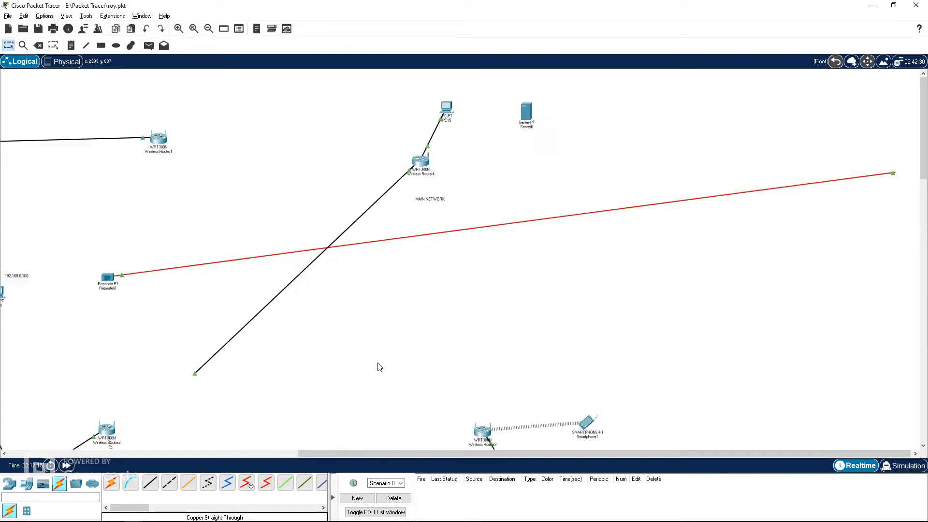
{"action": "scroll", "coordinate": [378, 357], "scroll_direction": "down", "scroll_amount": 3}
{"action": "scroll", "coordinate": [440, 454], "scroll_direction": "left", "scroll_amount": 3}
{"action": "scroll", "coordinate": [397, 340], "scroll_direction": "up", "scroll_amount": 1}
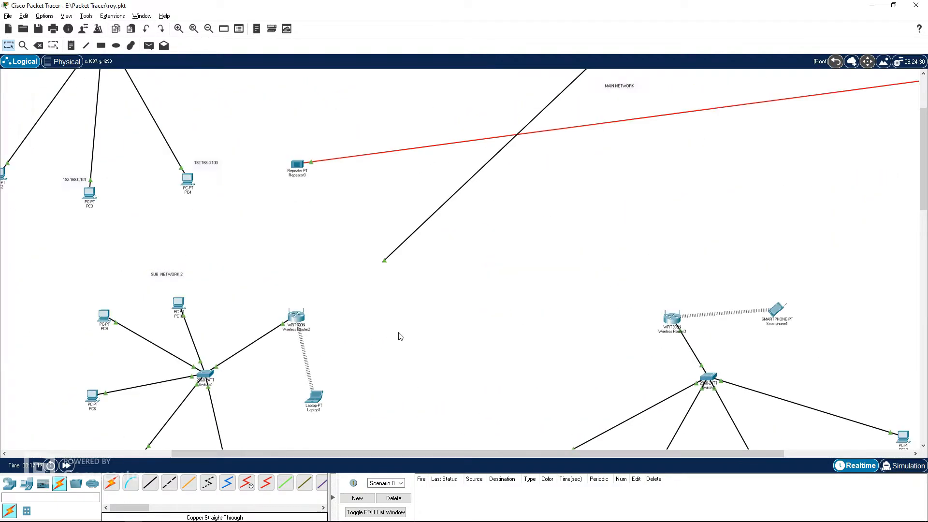
{"action": "left_click_drag", "start_coordinate": [296, 164], "coordinate": [688, 127]}
{"action": "scroll", "coordinate": [718, 164], "scroll_direction": "up", "scroll_amount": 1}
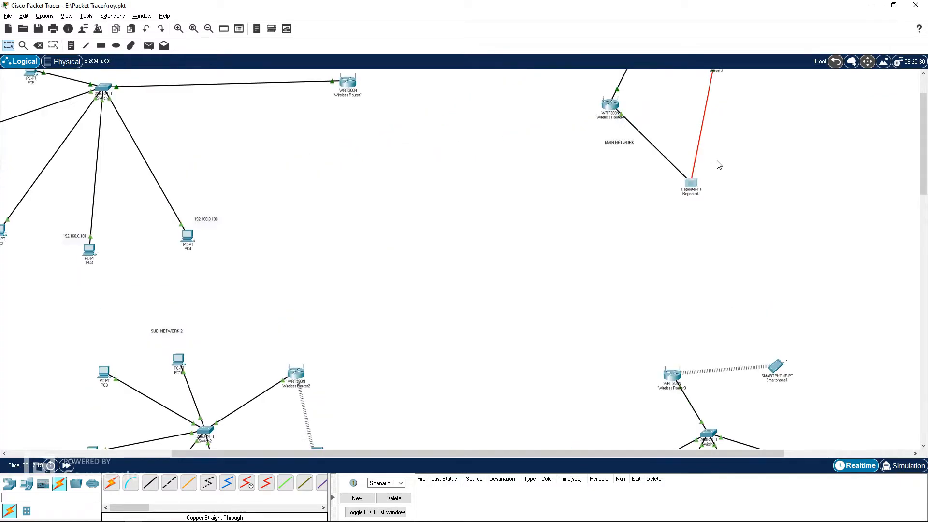
{"action": "left_click_drag", "start_coordinate": [689, 238], "coordinate": [678, 159]}
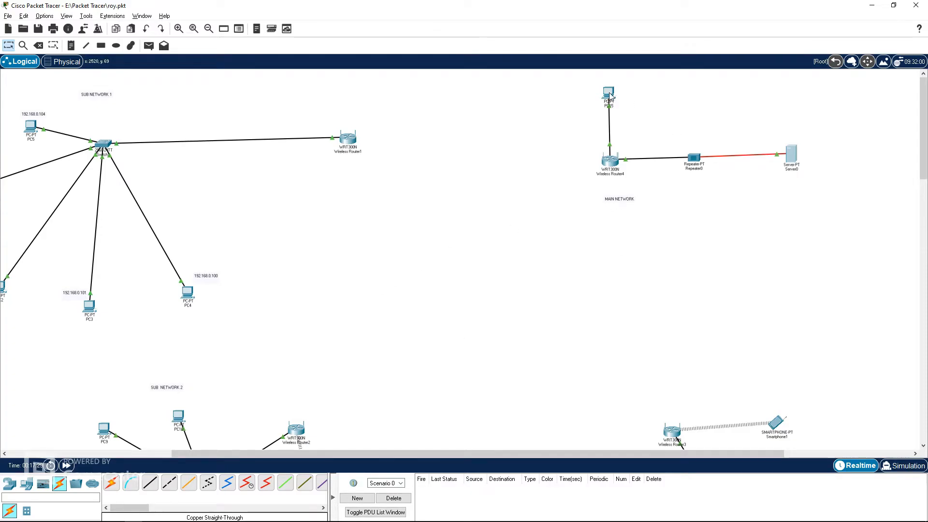
Step: Open PC15's IP Configuration on its Desktop to check its addressing
{"action": "left_click", "coordinate": [609, 93]}
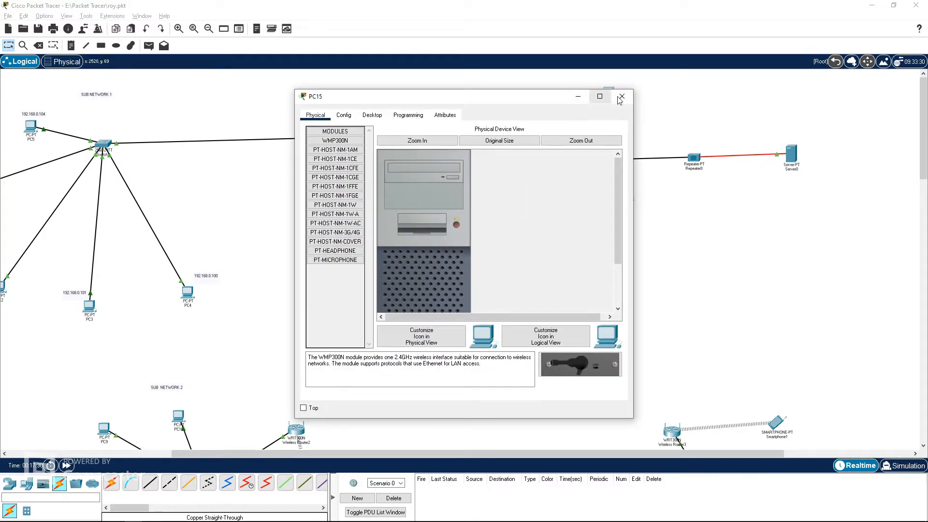
{"action": "left_click", "coordinate": [621, 96]}
{"action": "left_click", "coordinate": [608, 92]}
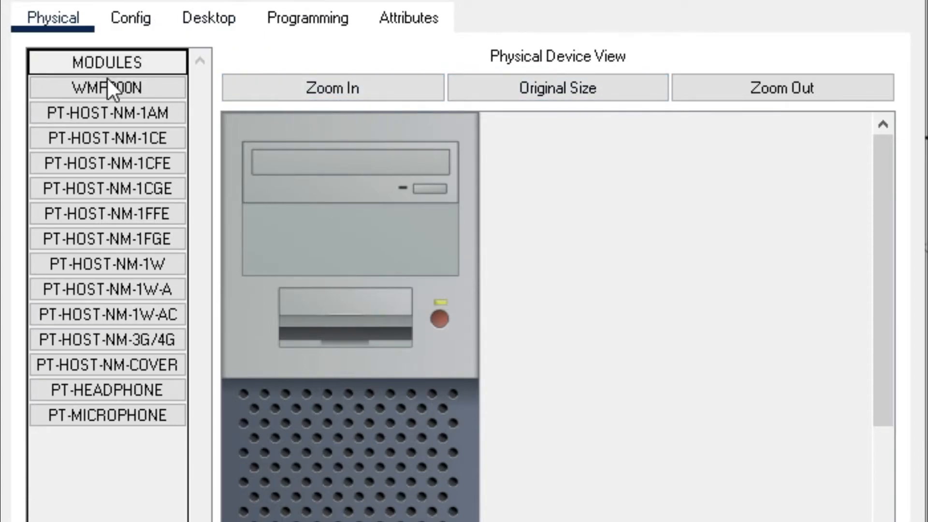
{"action": "left_click", "coordinate": [197, 13]}
{"action": "left_click", "coordinate": [163, 129]}
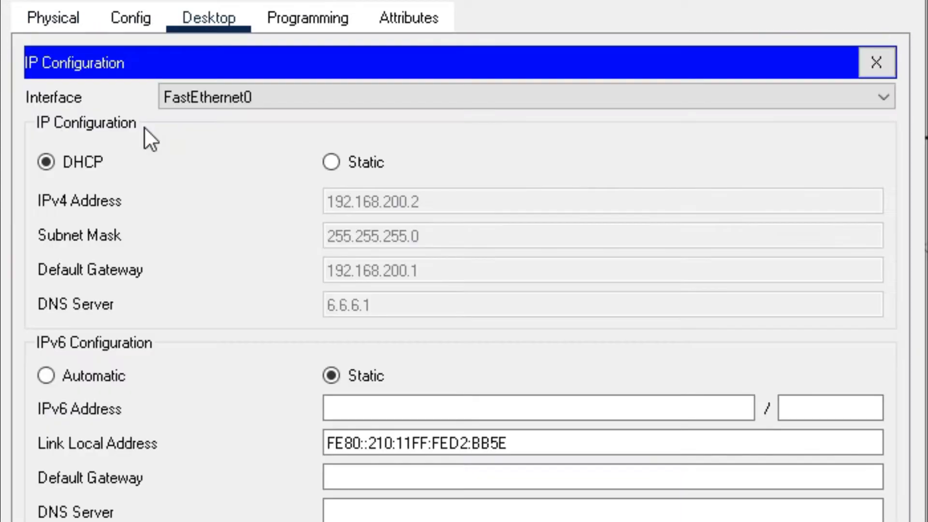
Step: Renew PC15's DHCP addressing by switching to Static and back to DHCP, then close IP Configuration
{"action": "left_click", "coordinate": [333, 162]}
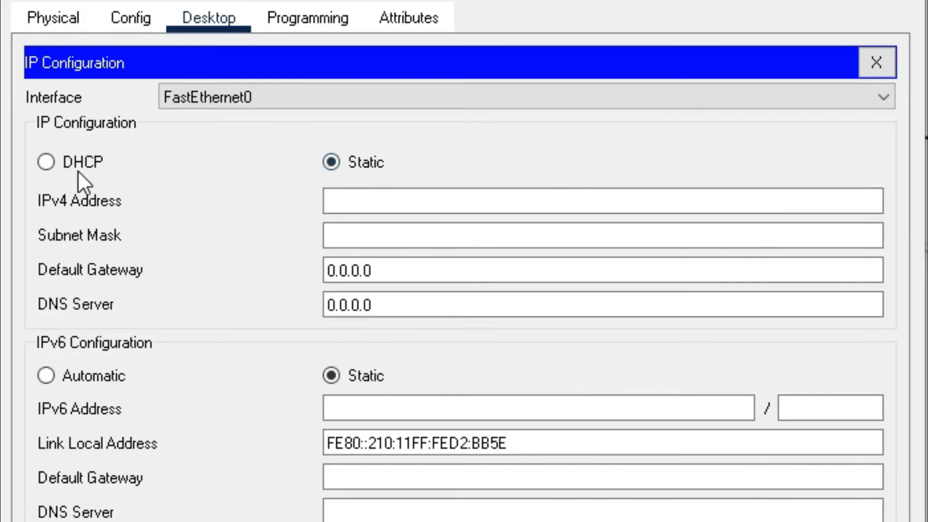
{"action": "left_click", "coordinate": [48, 161]}
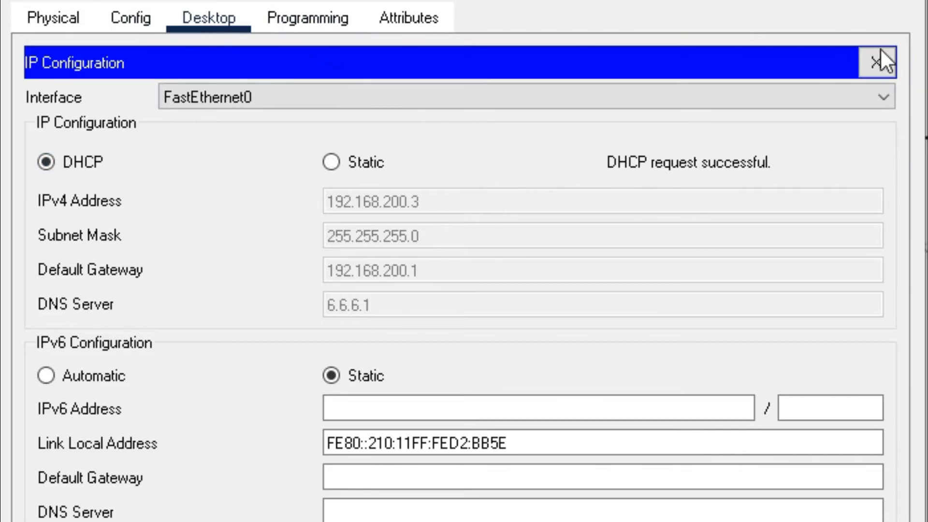
{"action": "left_click", "coordinate": [876, 61]}
{"action": "left_click", "coordinate": [593, 138]}
{"action": "type", "text": "ping w"}
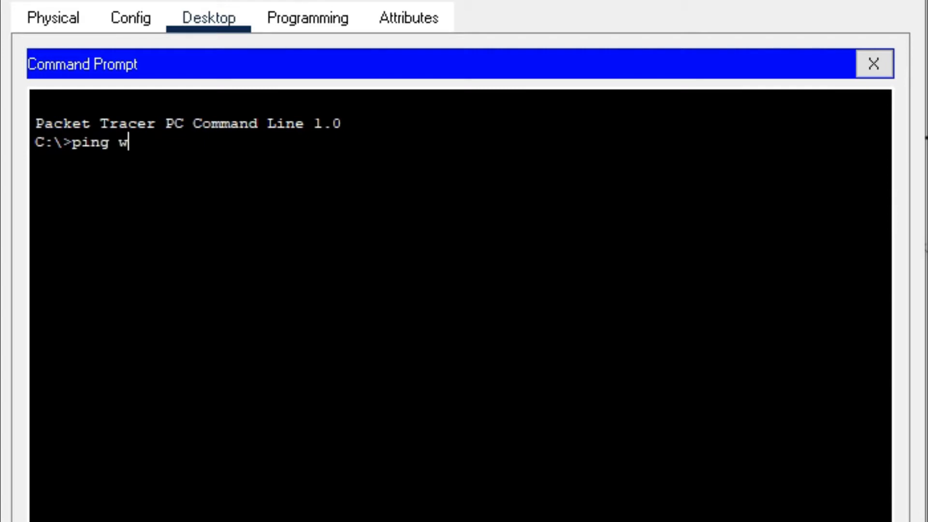
{"action": "type", "text": "ww.mayorpage c"}
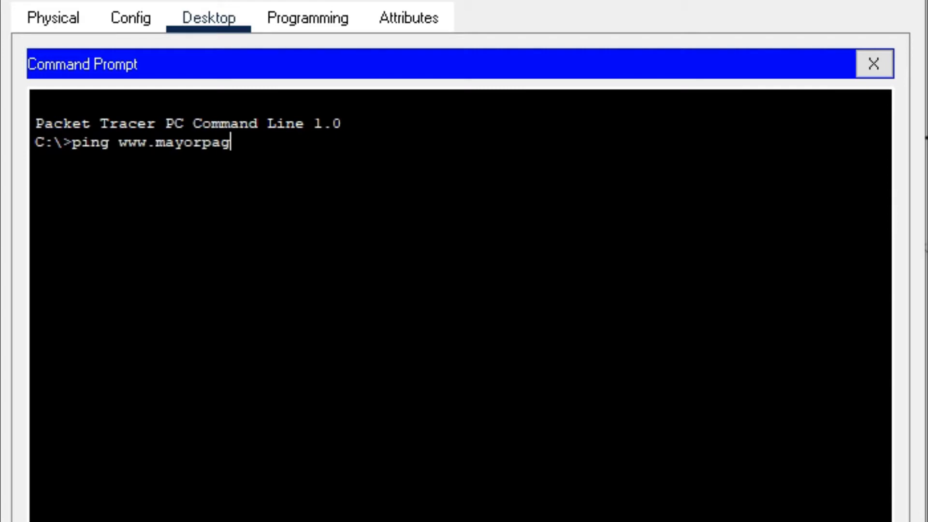
{"action": "key", "text": "BackSpace"}
{"action": "type", "text": "com"}
{"action": "key", "text": "Return"}
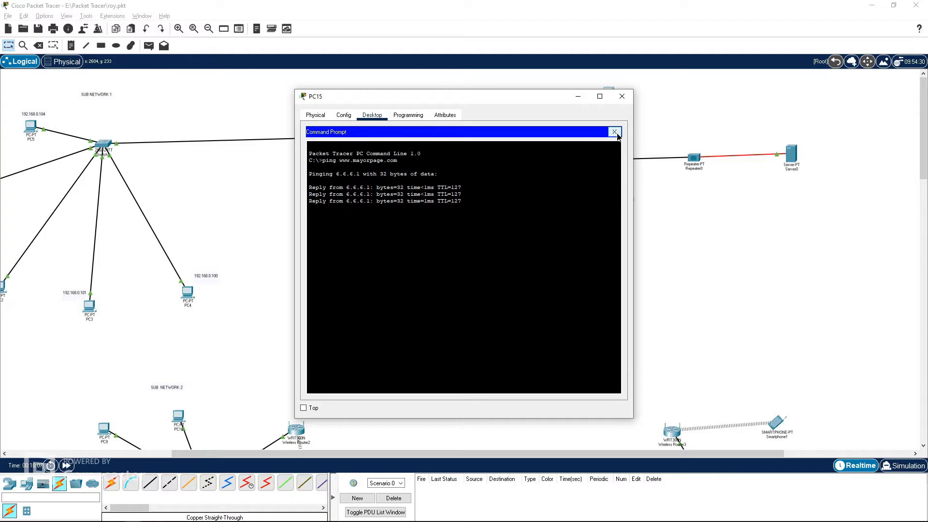
{"action": "left_click", "coordinate": [614, 132]}
{"action": "left_click", "coordinate": [571, 165]}
{"action": "left_click", "coordinate": [416, 143]}
{"action": "type", "text": "www.mayor"}
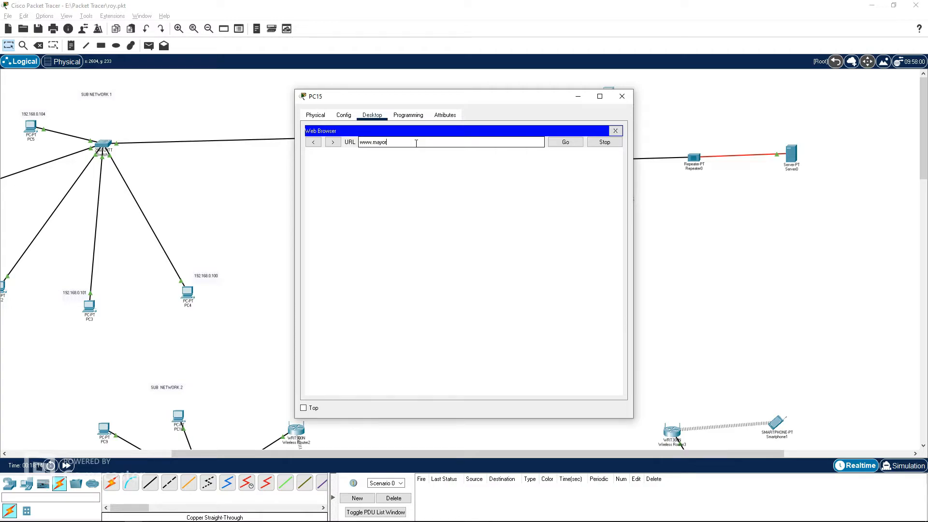
{"action": "type", "text": "page.com"}
{"action": "key", "text": "Return"}
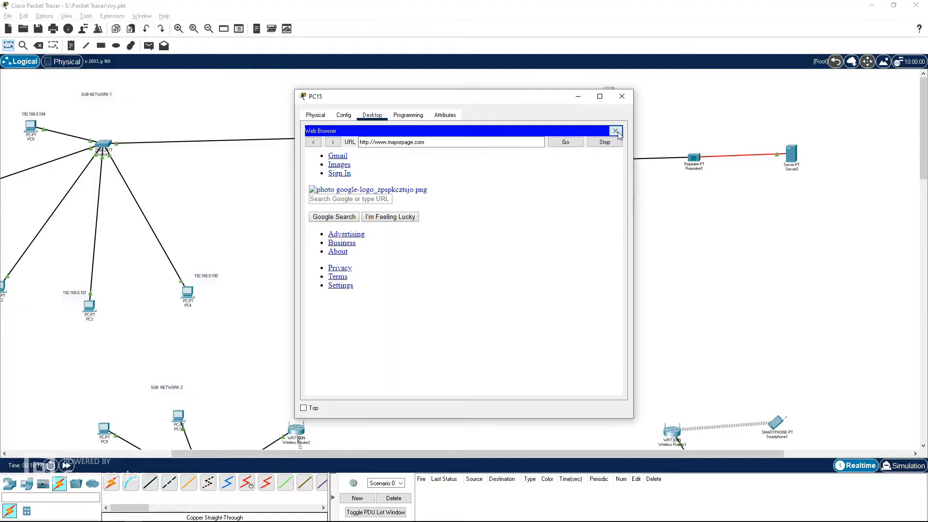
Step: Close the web browser and the PC15 window
{"action": "left_click", "coordinate": [616, 131]}
{"action": "left_click", "coordinate": [622, 96]}
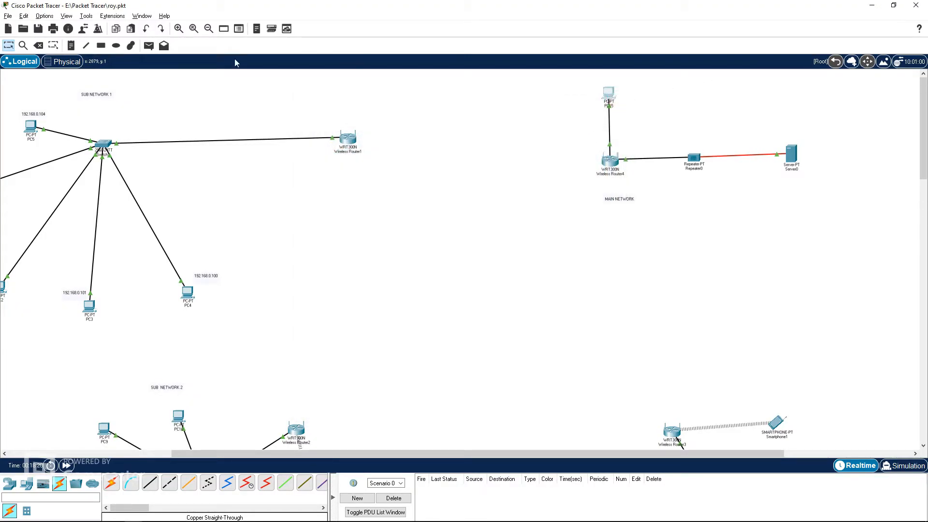
Step: In the Physical Intercity view, nudge Server0 and Fiber Wall Mount0 slightly closer together
{"action": "left_click", "coordinate": [67, 61]}
{"action": "left_click", "coordinate": [675, 62]}
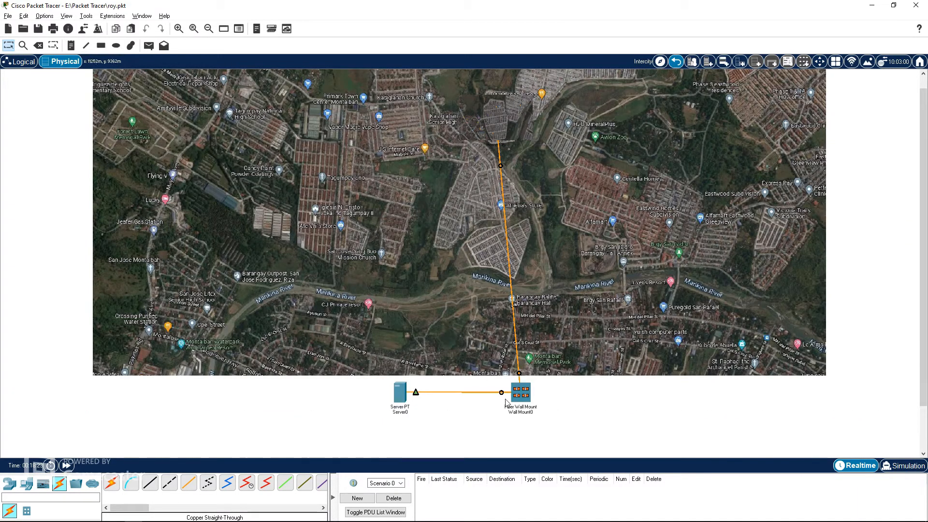
{"action": "left_click_drag", "start_coordinate": [506, 401], "coordinate": [495, 401]}
{"action": "left_click_drag", "start_coordinate": [395, 398], "coordinate": [388, 397]}
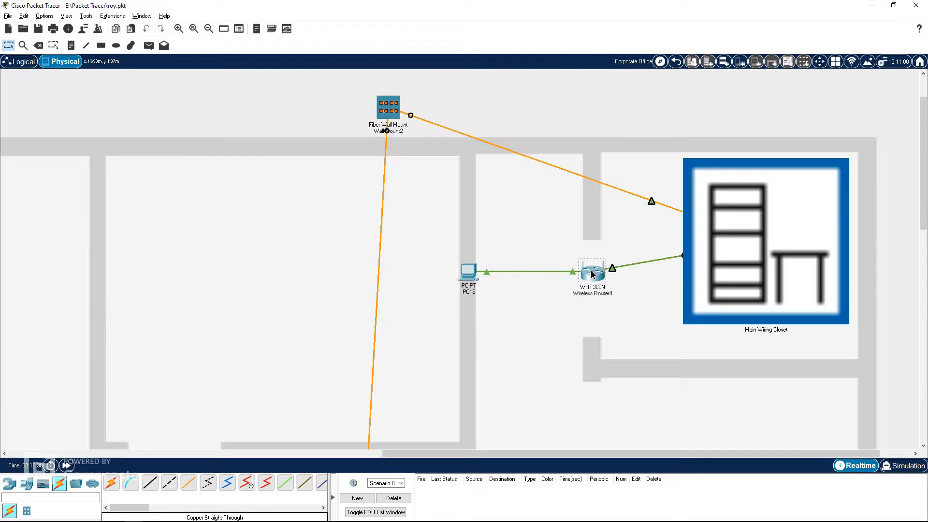
{"action": "left_click_drag", "start_coordinate": [593, 274], "coordinate": [592, 269]}
{"action": "left_click_drag", "start_coordinate": [465, 266], "coordinate": [464, 260]}
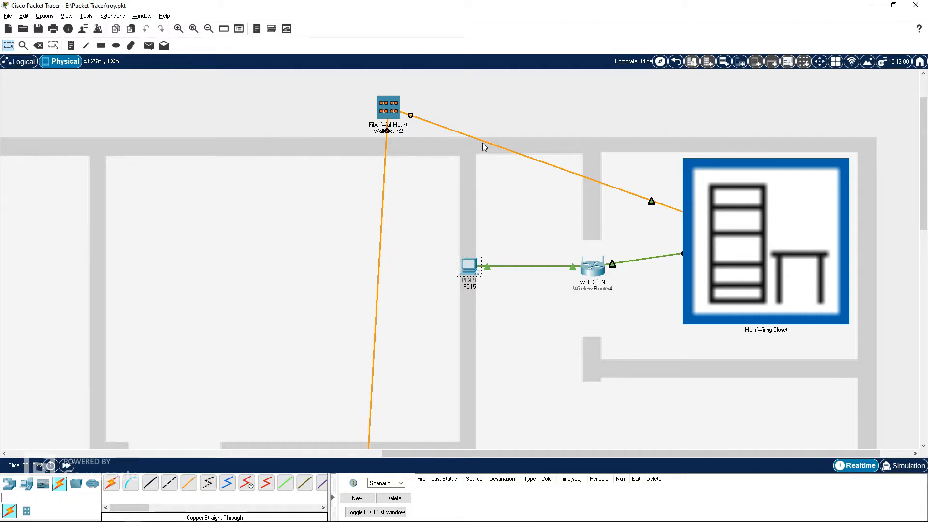
Step: Adjust the positions of the wall mount, PC15, Wireless Router4 and cable bend points in the Corporate Office
{"action": "left_click", "coordinate": [675, 61]}
{"action": "left_click_drag", "start_coordinate": [545, 140], "coordinate": [521, 132]}
{"action": "mouse_move", "coordinate": [541, 265]}
{"action": "left_mouse_down"}
{"action": "mouse_move", "coordinate": [564, 269]}
{"action": "mouse_move", "coordinate": [546, 271]}
{"action": "left_mouse_up"}
{"action": "left_click_drag", "start_coordinate": [681, 302], "coordinate": [685, 299]}
{"action": "left_click_drag", "start_coordinate": [566, 276], "coordinate": [556, 268]}
{"action": "left_click_drag", "start_coordinate": [730, 303], "coordinate": [724, 279]}
{"action": "left_click_drag", "start_coordinate": [509, 130], "coordinate": [542, 122]}
{"action": "left_click_drag", "start_coordinate": [747, 209], "coordinate": [745, 211]}
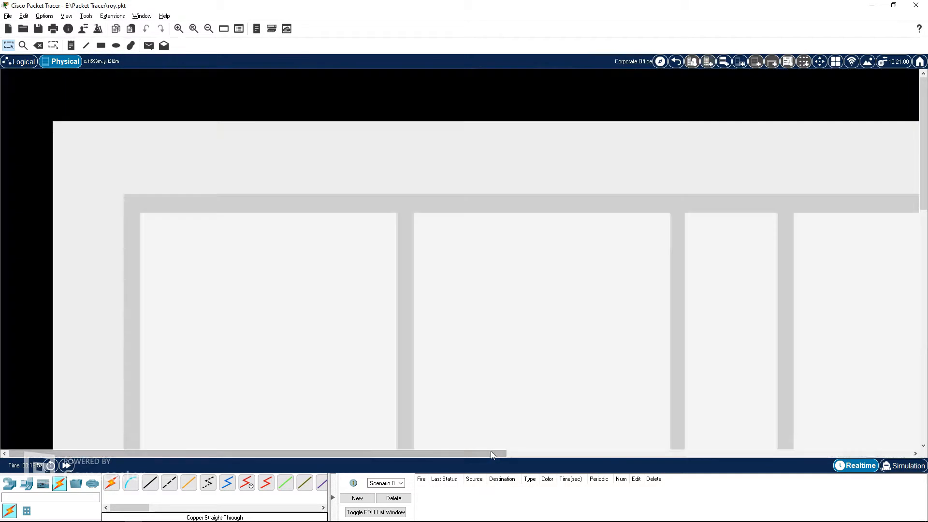
{"action": "left_click_drag", "start_coordinate": [491, 451], "coordinate": [853, 441]}
Step: Enter the Main Wiring Closet and add a hub to the rack below PATCH OUT
{"action": "left_click", "coordinate": [787, 294]}
{"action": "scroll", "coordinate": [270, 229], "scroll_direction": "down", "scroll_amount": 1}
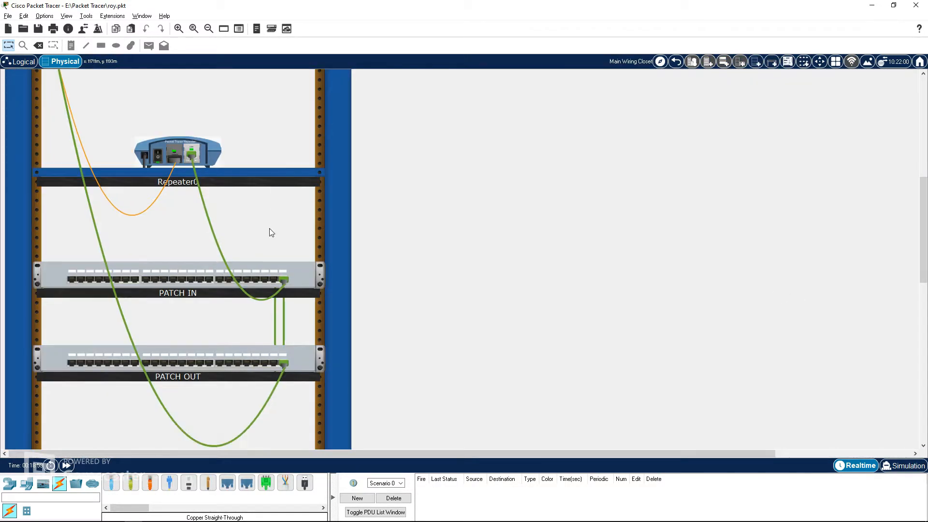
{"action": "scroll", "coordinate": [282, 257], "scroll_direction": "down", "scroll_amount": 6}
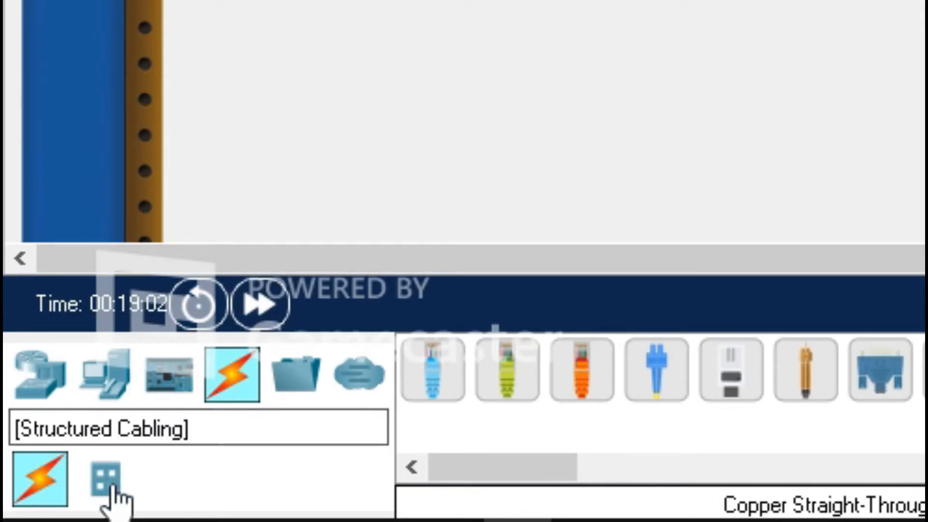
{"action": "left_click", "coordinate": [42, 377]}
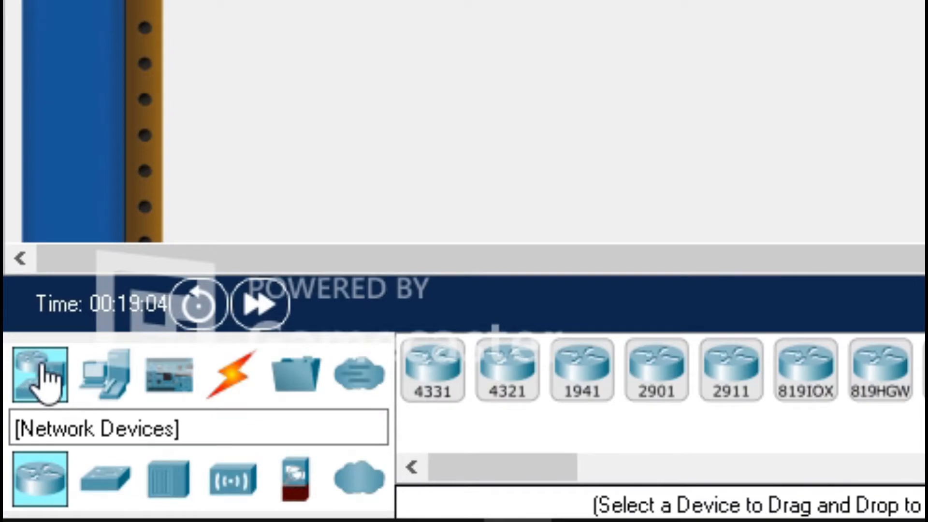
{"action": "left_click", "coordinate": [165, 484]}
{"action": "left_click_drag", "start_coordinate": [434, 393], "coordinate": [433, 376]}
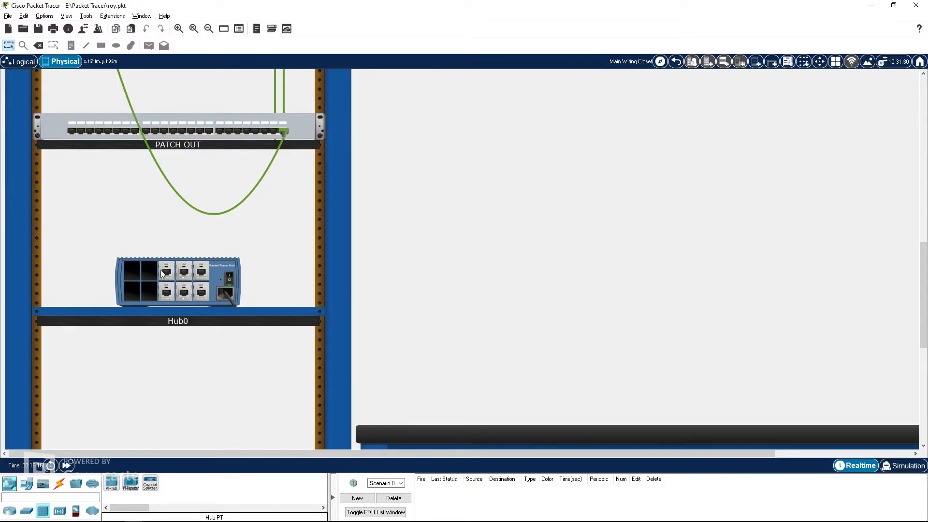
Step: Open Hub0's physical configuration and remove all its installed port modules
{"action": "left_click", "coordinate": [178, 277]}
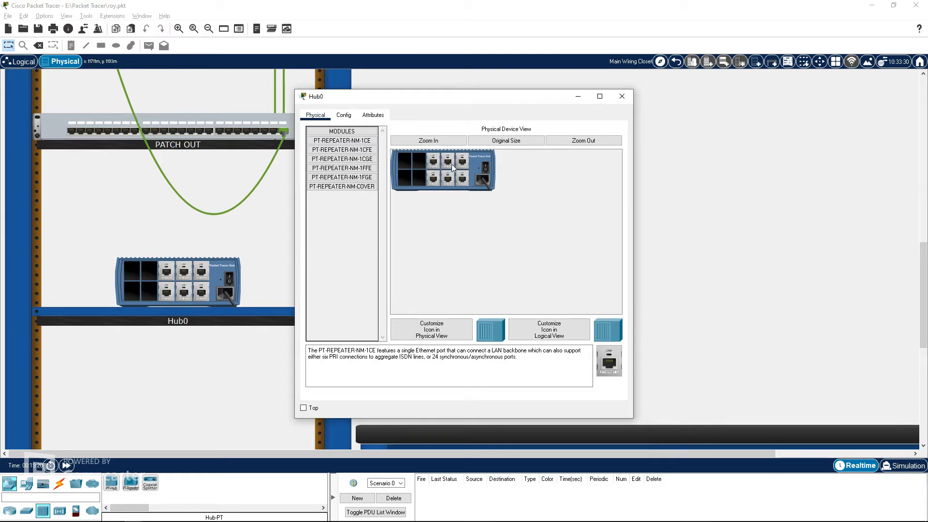
{"action": "left_click_drag", "start_coordinate": [352, 214], "coordinate": [352, 215]}
{"action": "left_click_drag", "start_coordinate": [433, 179], "coordinate": [365, 217]}
{"action": "left_click_drag", "start_coordinate": [417, 196], "coordinate": [345, 295]}
{"action": "left_click_drag", "start_coordinate": [457, 178], "coordinate": [497, 255]}
{"action": "left_click_drag", "start_coordinate": [453, 223], "coordinate": [167, 325]}
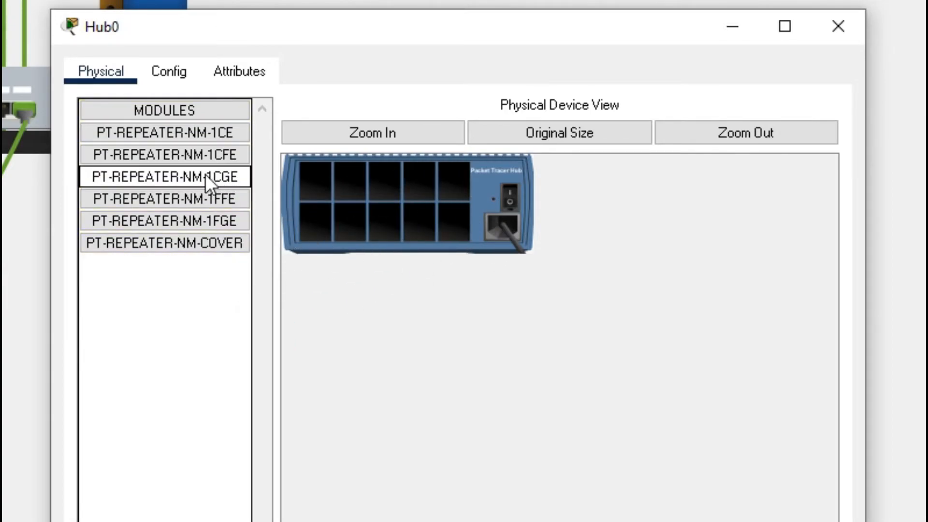
Step: Fill Hub0's slots with PT-REPEATER-NM-1FGE fiber modules plus one PT-REPEATER-NM-1CGE module, then close the window
{"action": "left_click_drag", "start_coordinate": [192, 218], "coordinate": [357, 219]}
{"action": "left_click_drag", "start_coordinate": [225, 220], "coordinate": [416, 233]}
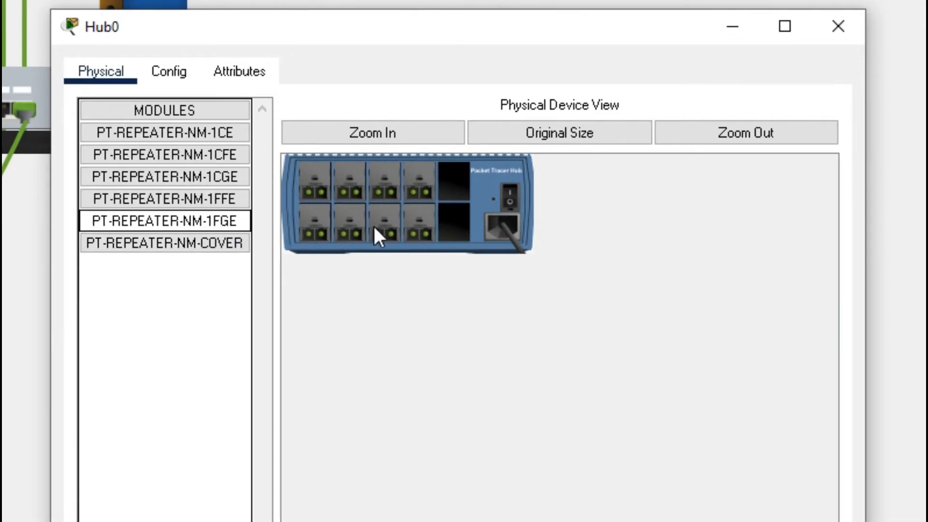
{"action": "left_click_drag", "start_coordinate": [215, 227], "coordinate": [452, 186]}
{"action": "left_click", "coordinate": [207, 176]}
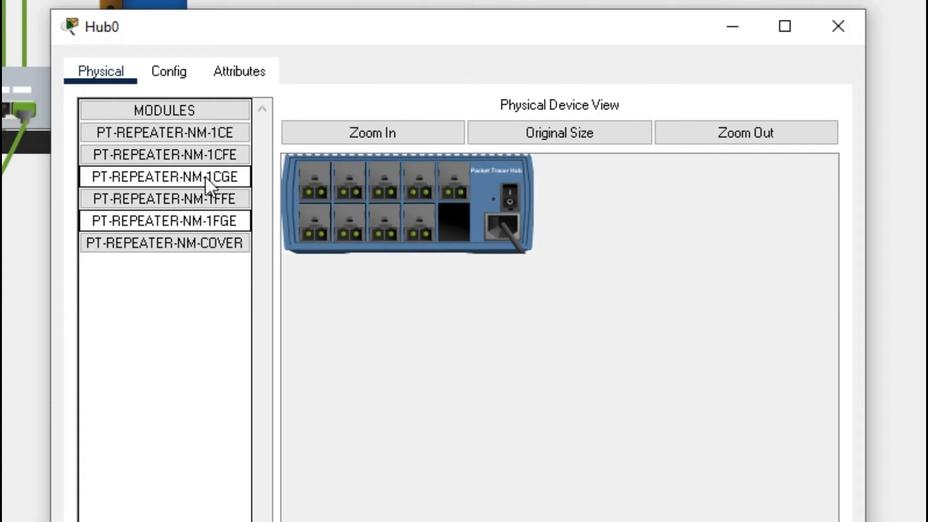
{"action": "left_click_drag", "start_coordinate": [192, 176], "coordinate": [454, 222]}
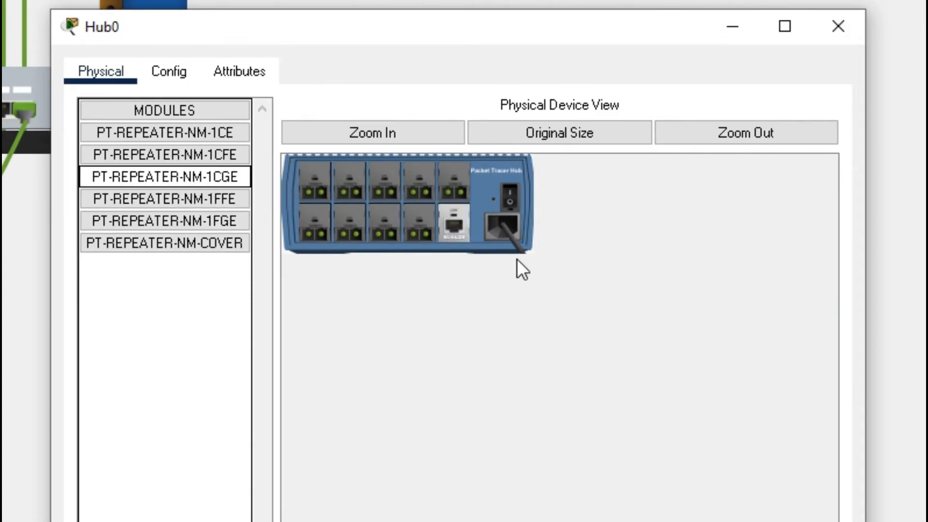
{"action": "left_click", "coordinate": [541, 313]}
{"action": "left_click_drag", "start_coordinate": [246, 179], "coordinate": [250, 183]}
{"action": "left_click_drag", "start_coordinate": [190, 181], "coordinate": [218, 182]}
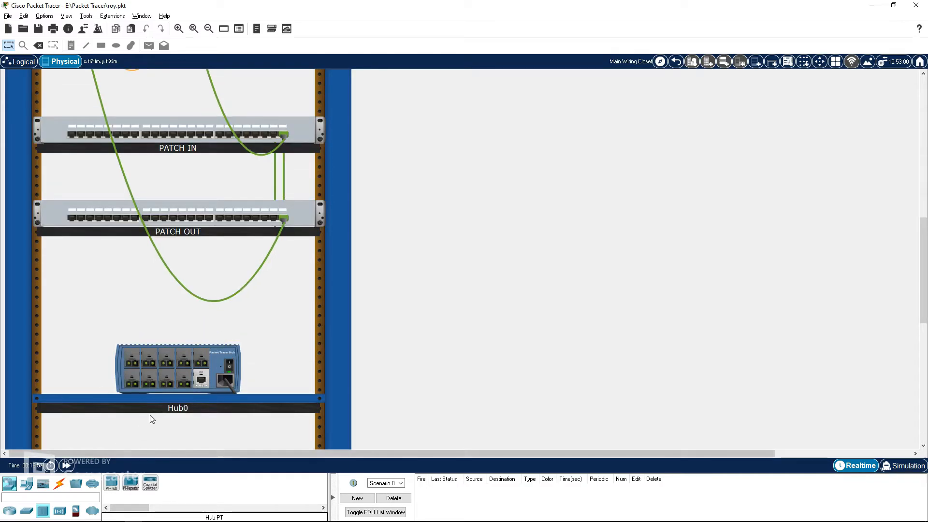
Step: Connect Hub0's GigabitEthernet1 port to a PATCH IN port with a Copper Straight-Through cable
{"action": "left_click", "coordinate": [60, 483]}
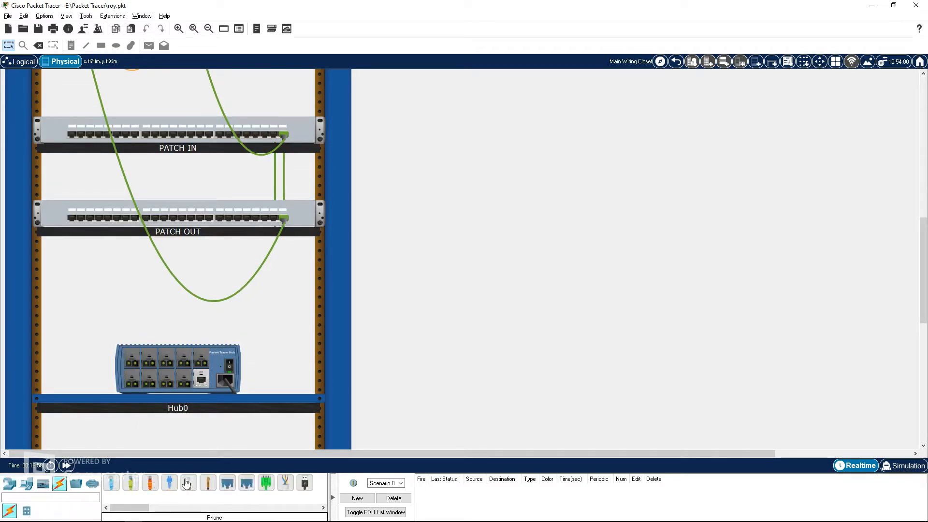
{"action": "left_click", "coordinate": [131, 483]}
{"action": "scroll", "coordinate": [218, 207], "scroll_direction": "up", "scroll_amount": 2}
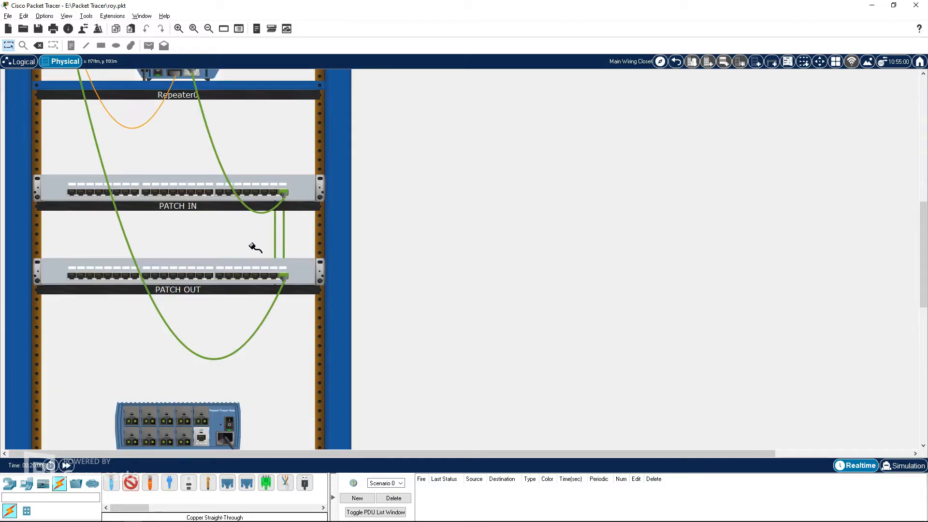
{"action": "left_click", "coordinate": [202, 435]}
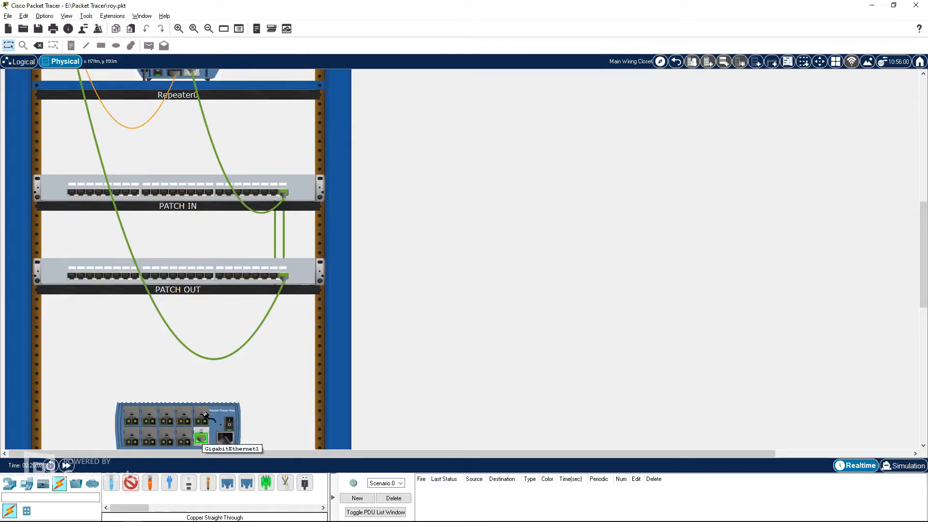
{"action": "left_click", "coordinate": [275, 195]}
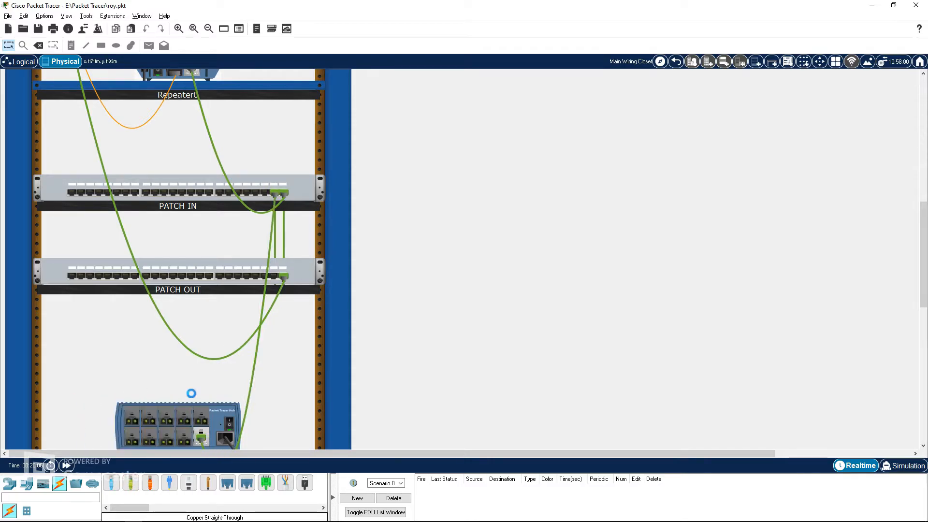
Step: Move Hub0 directly below Repeater0 and shift PATCH IN and PATCH OUT down to make room
{"action": "left_click_drag", "start_coordinate": [170, 419], "coordinate": [176, 138]}
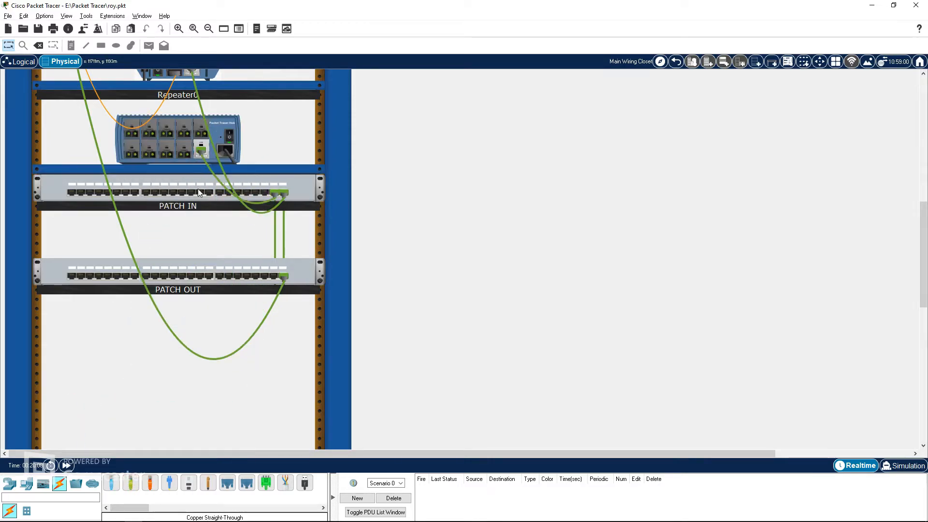
{"action": "left_click_drag", "start_coordinate": [185, 221], "coordinate": [199, 245]}
{"action": "left_click_drag", "start_coordinate": [210, 309], "coordinate": [207, 340]}
{"action": "mouse_move", "coordinate": [177, 142]}
{"action": "left_mouse_down"}
{"action": "mouse_move", "coordinate": [161, 141]}
{"action": "mouse_move", "coordinate": [175, 138]}
{"action": "left_mouse_up"}
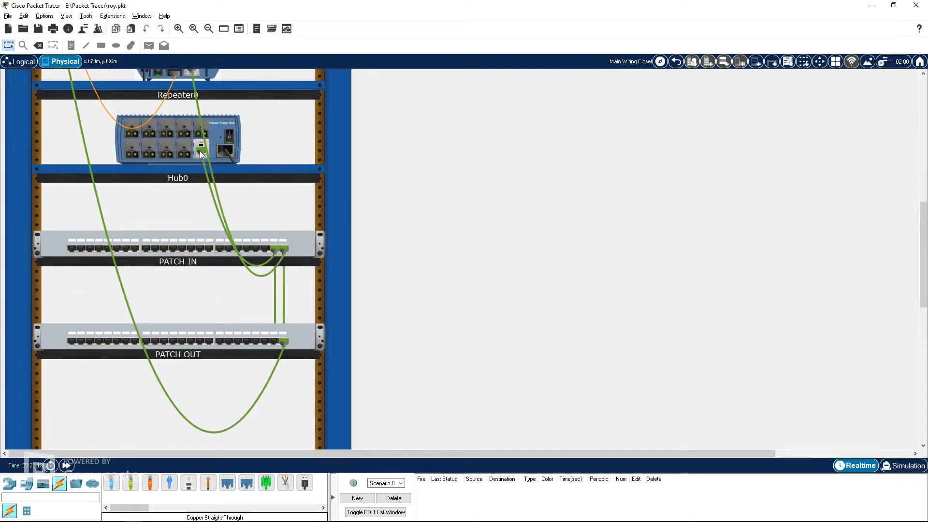
{"action": "mouse_move", "coordinate": [207, 172]}
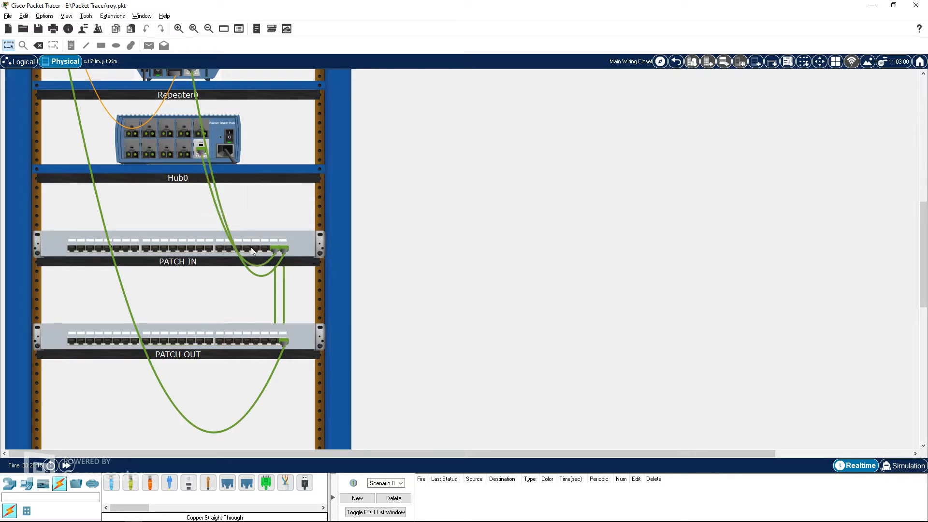
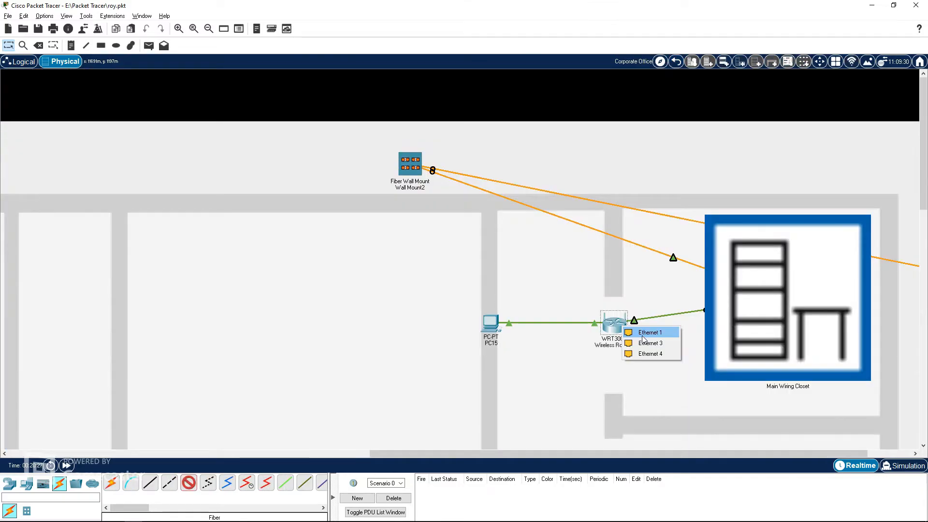
Step: Try to connect the wireless router's Ethernet 1 port using a fiber cable
{"action": "left_click", "coordinate": [643, 334]}
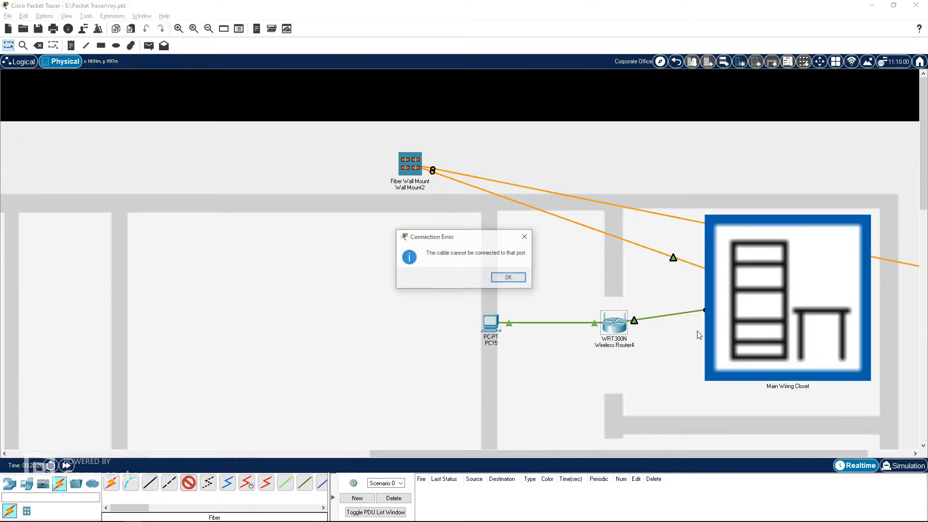
{"action": "left_click", "coordinate": [526, 242]}
Step: Connect Wireless Router4's Ethernet port to PATCH OUT Jack22 in the Main Wiring Closet with a Copper Straight-Through cable
{"action": "left_click", "coordinate": [150, 483]}
{"action": "left_click", "coordinate": [614, 324]}
{"action": "left_click", "coordinate": [647, 340]}
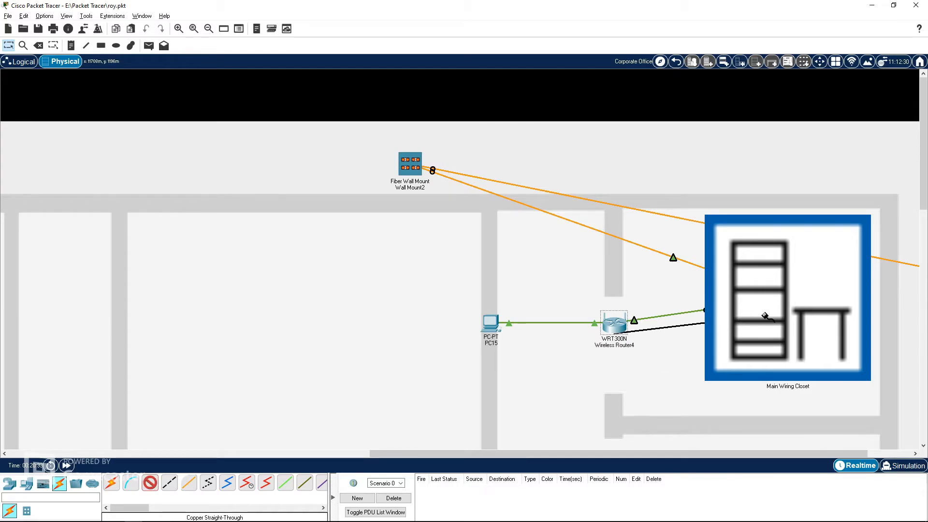
{"action": "left_click", "coordinate": [784, 310]}
{"action": "mouse_move", "coordinate": [805, 313]}
{"action": "mouse_move", "coordinate": [863, 346]}
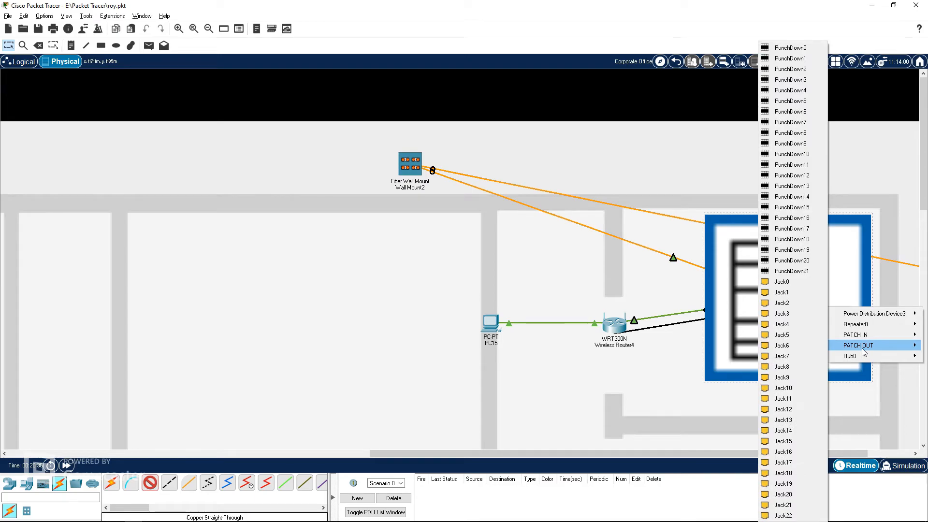
{"action": "left_click", "coordinate": [785, 515]}
Step: Inspect the Main Wiring Closet rack and browse the city map and other building views
{"action": "left_click", "coordinate": [785, 307]}
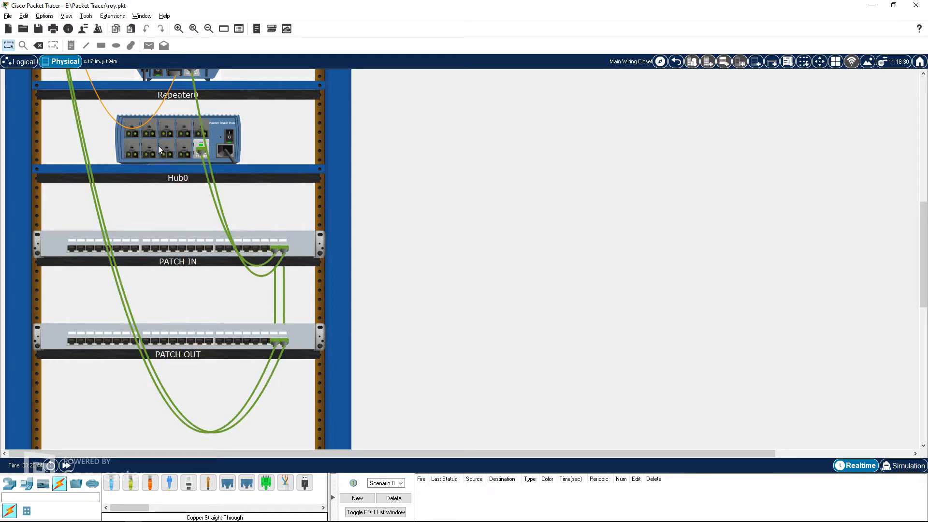
{"action": "left_click", "coordinate": [676, 62]}
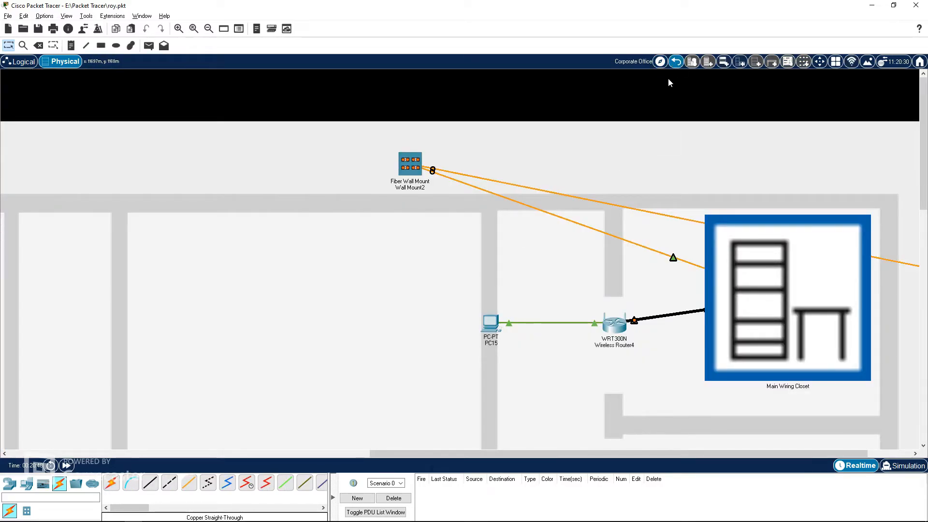
{"action": "left_click", "coordinate": [675, 63]}
{"action": "mouse_move", "coordinate": [695, 306]}
{"action": "left_mouse_down"}
{"action": "mouse_move", "coordinate": [724, 294]}
{"action": "mouse_move", "coordinate": [712, 300]}
{"action": "left_mouse_up"}
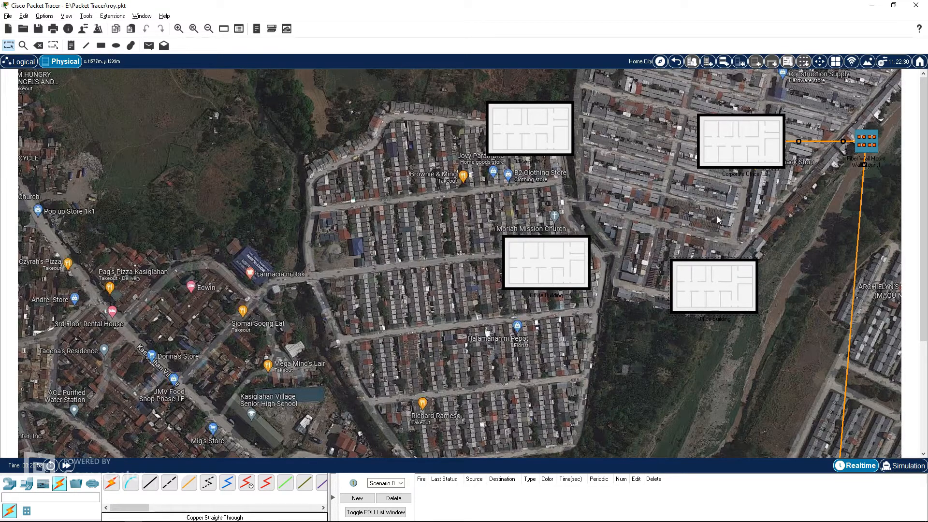
{"action": "left_click", "coordinate": [760, 149]}
{"action": "left_click_drag", "start_coordinate": [511, 454], "coordinate": [860, 439]}
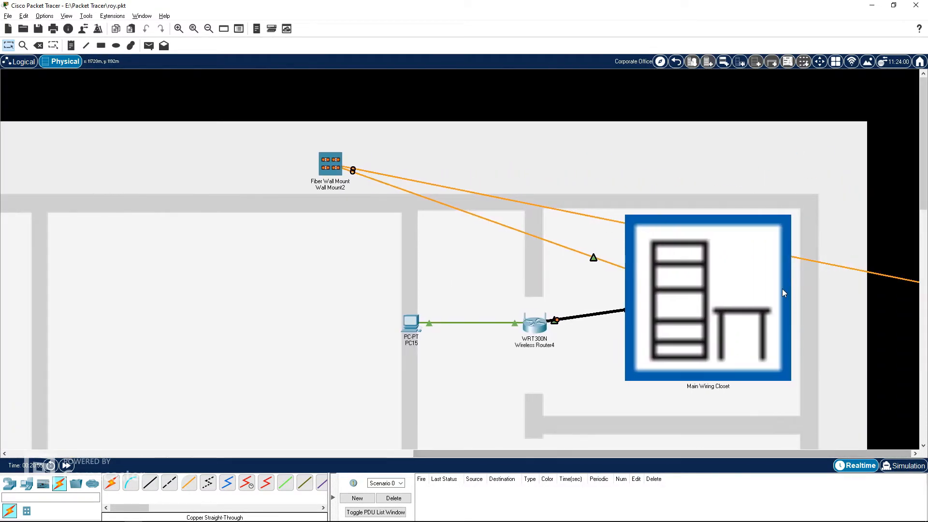
{"action": "left_click", "coordinate": [783, 292]}
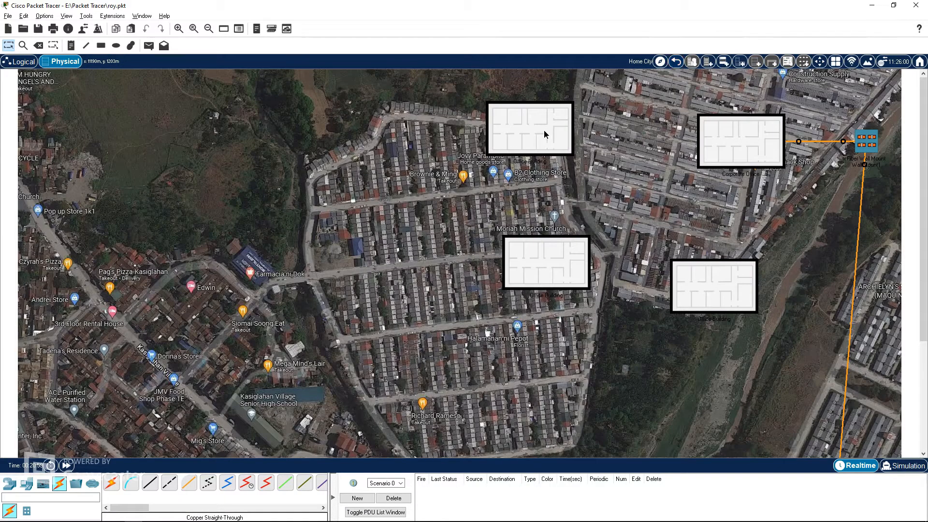
{"action": "left_click", "coordinate": [544, 131]}
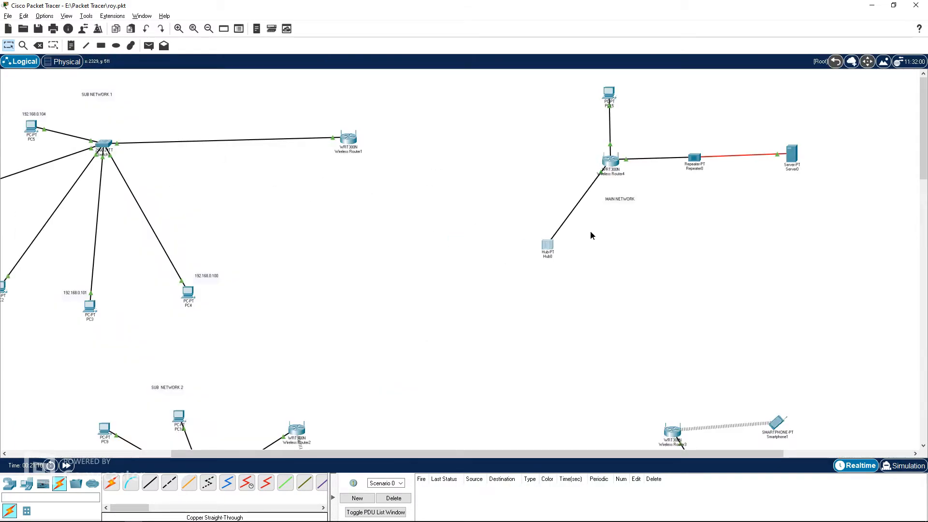
{"action": "left_click_drag", "start_coordinate": [590, 236], "coordinate": [514, 224]}
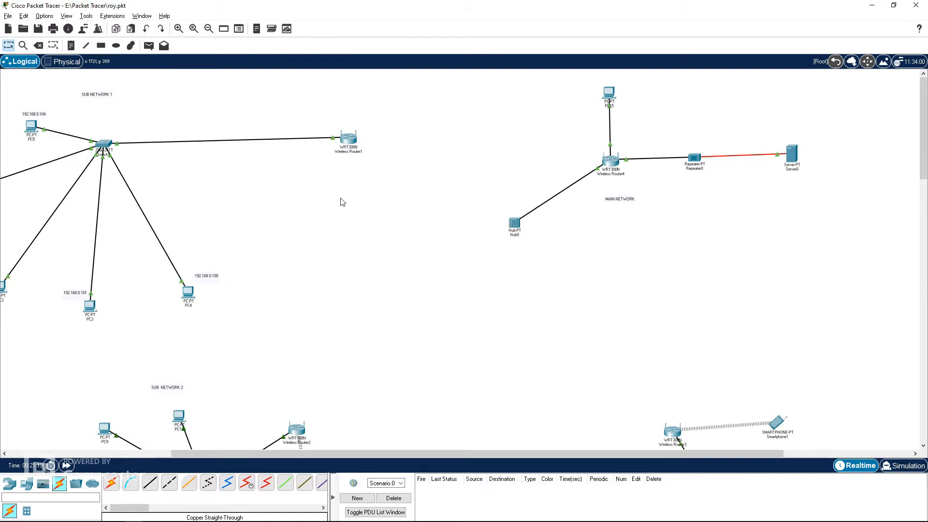
Step: Delete the cable between Switch1 and Wireless Router1 in the Office Building and nudge the router slightly
{"action": "left_click", "coordinate": [36, 46]}
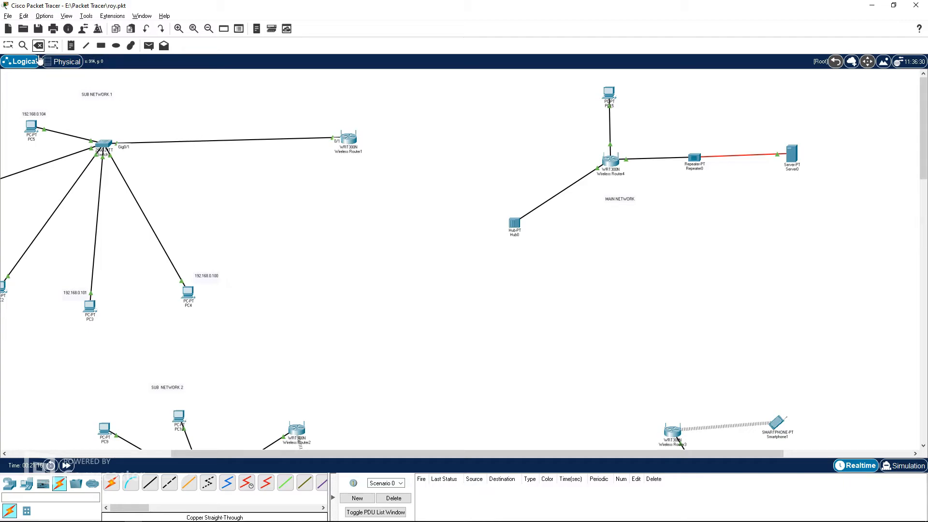
{"action": "key", "text": "Escape"}
{"action": "left_click", "coordinate": [65, 62]}
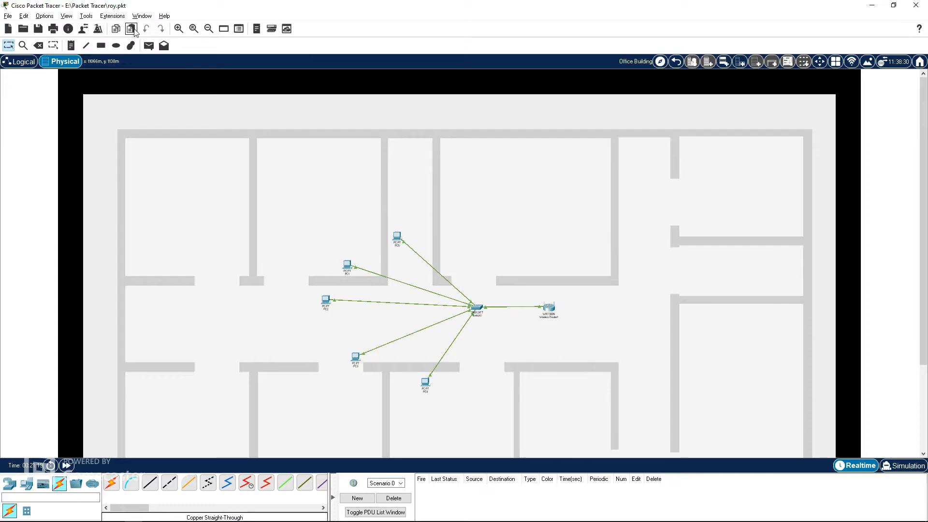
{"action": "left_click", "coordinate": [178, 29]}
{"action": "scroll", "coordinate": [620, 277], "scroll_direction": "down", "scroll_amount": 3}
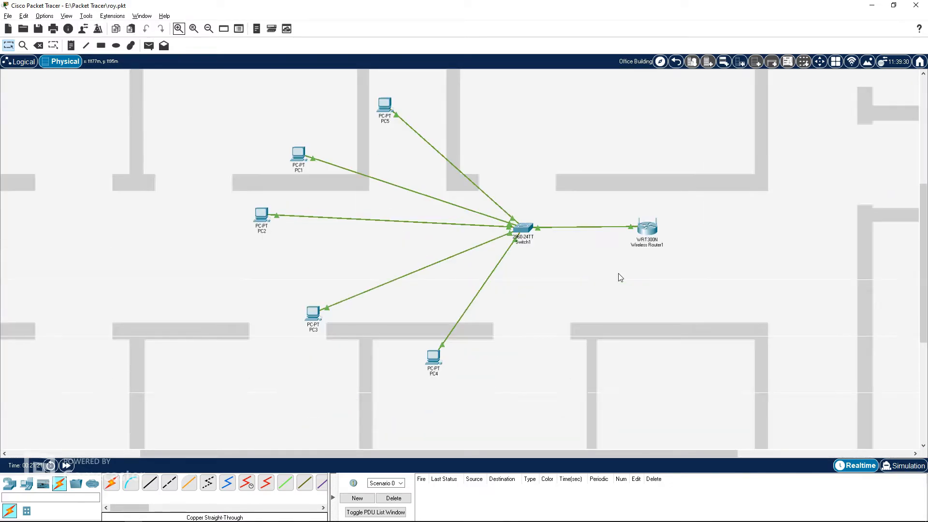
{"action": "left_click", "coordinate": [39, 46]}
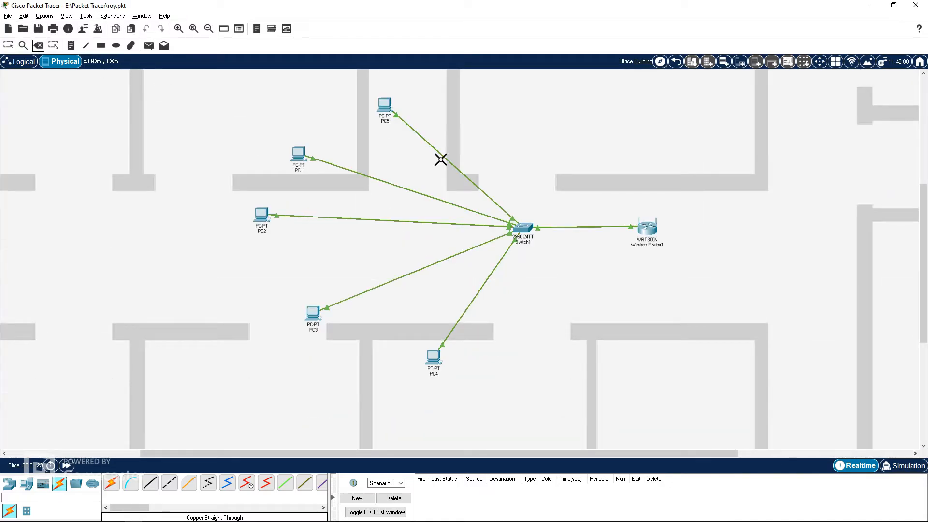
{"action": "left_click", "coordinate": [580, 226]}
{"action": "left_click", "coordinate": [8, 45]}
{"action": "left_click_drag", "start_coordinate": [647, 226], "coordinate": [642, 229]}
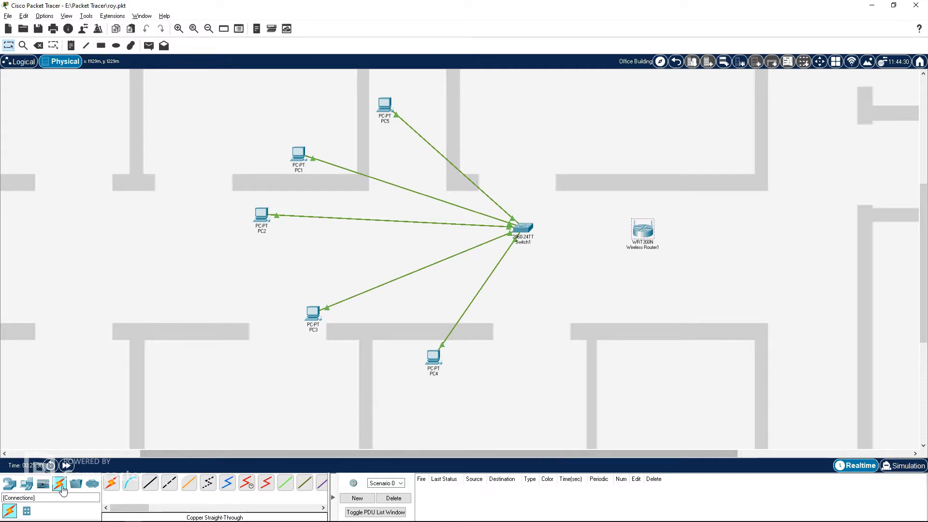
Step: Place a Repeater-PT to the right of Wireless Router1 in the Office Building
{"action": "left_click", "coordinate": [9, 484]}
{"action": "left_click", "coordinate": [42, 510]}
{"action": "left_click", "coordinate": [131, 482]}
{"action": "left_click", "coordinate": [768, 245]}
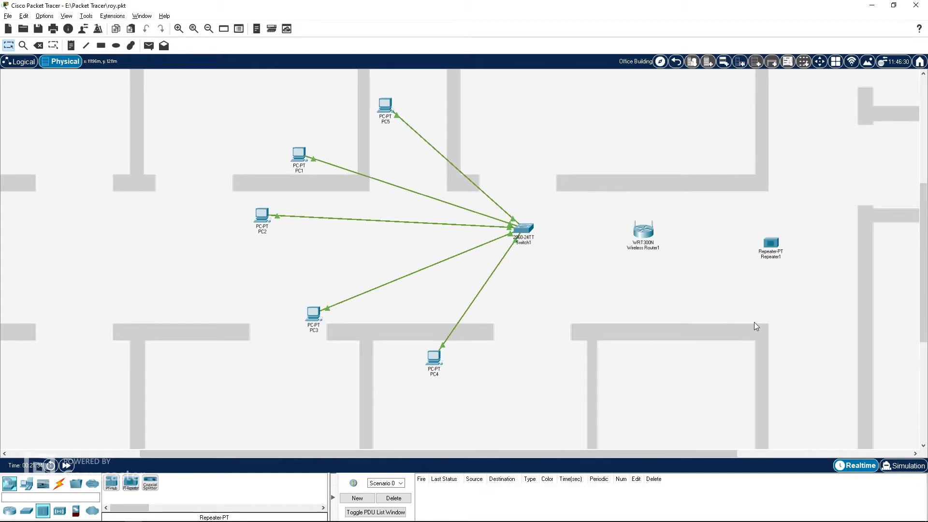
{"action": "left_click_drag", "start_coordinate": [774, 245], "coordinate": [772, 236]}
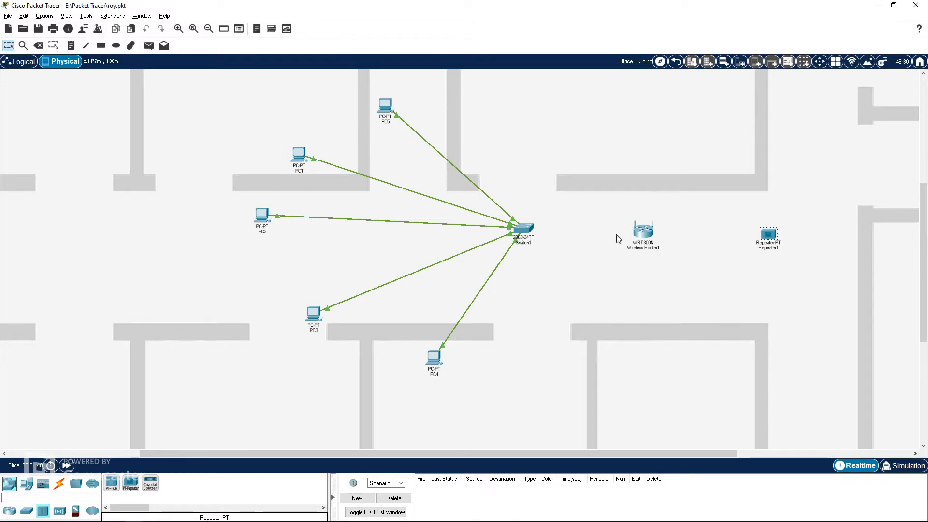
Step: Move Repeater1 beside Wireless Router1 in the Sub Network 1 area of the logical view
{"action": "left_click", "coordinate": [60, 483]}
{"action": "left_click", "coordinate": [15, 67]}
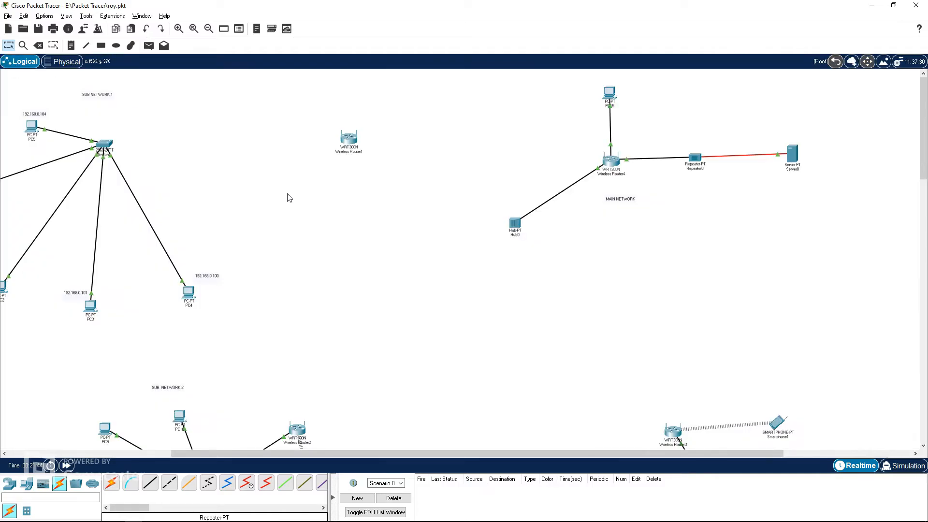
{"action": "left_click_drag", "start_coordinate": [445, 456], "coordinate": [364, 445]}
{"action": "scroll", "coordinate": [532, 338], "scroll_direction": "down", "scroll_amount": 3}
{"action": "scroll", "coordinate": [526, 338], "scroll_direction": "up", "scroll_amount": 2}
{"action": "scroll", "coordinate": [525, 338], "scroll_direction": "up", "scroll_amount": 2}
{"action": "scroll", "coordinate": [464, 325], "scroll_direction": "down", "scroll_amount": 1}
{"action": "left_click_drag", "start_coordinate": [490, 453], "coordinate": [822, 322]}
{"action": "scroll", "coordinate": [821, 322], "scroll_direction": "down", "scroll_amount": 3}
{"action": "left_click_drag", "start_coordinate": [897, 355], "coordinate": [176, 117]}
{"action": "scroll", "coordinate": [479, 367], "scroll_direction": "up", "scroll_amount": 1}
{"action": "left_click_drag", "start_coordinate": [481, 453], "coordinate": [244, 434]}
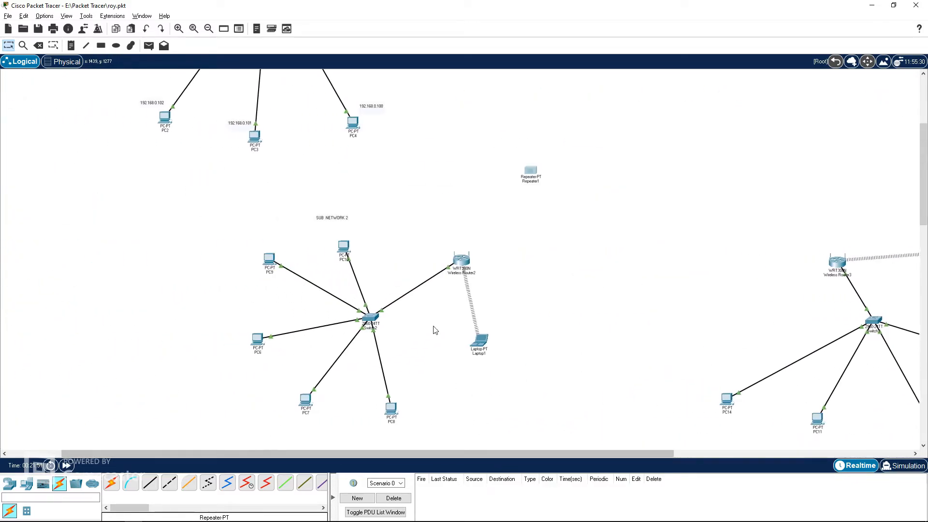
{"action": "scroll", "coordinate": [385, 340], "scroll_direction": "up", "scroll_amount": 2}
{"action": "left_click_drag", "start_coordinate": [531, 283], "coordinate": [367, 121]}
{"action": "scroll", "coordinate": [472, 209], "scroll_direction": "up", "scroll_amount": 2}
{"action": "left_click_drag", "start_coordinate": [377, 179], "coordinate": [577, 153]}
{"action": "left_click_drag", "start_coordinate": [519, 140], "coordinate": [402, 137]}
{"action": "left_click_drag", "start_coordinate": [563, 148], "coordinate": [493, 145]}
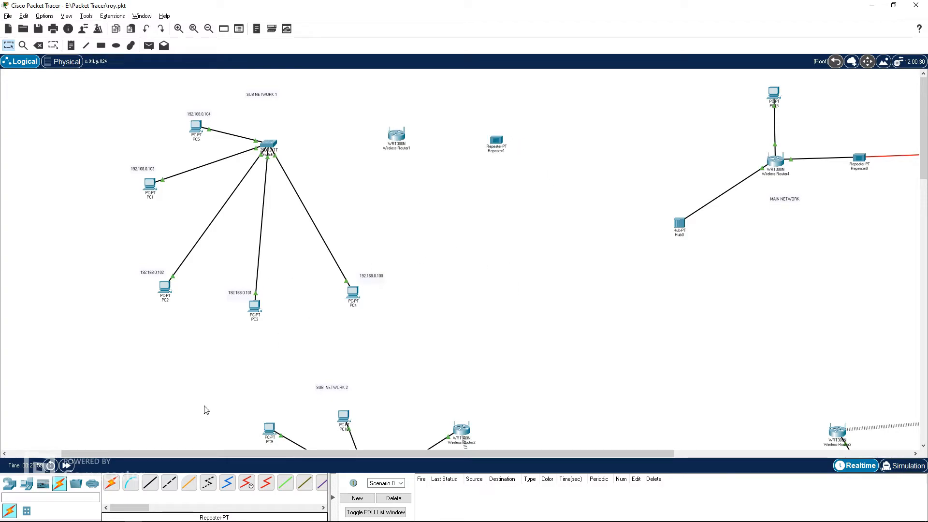
Step: Replace Repeater1's module with a PT-REPEATER-NM-1FGE fiber module and close the window
{"action": "left_click", "coordinate": [495, 144]}
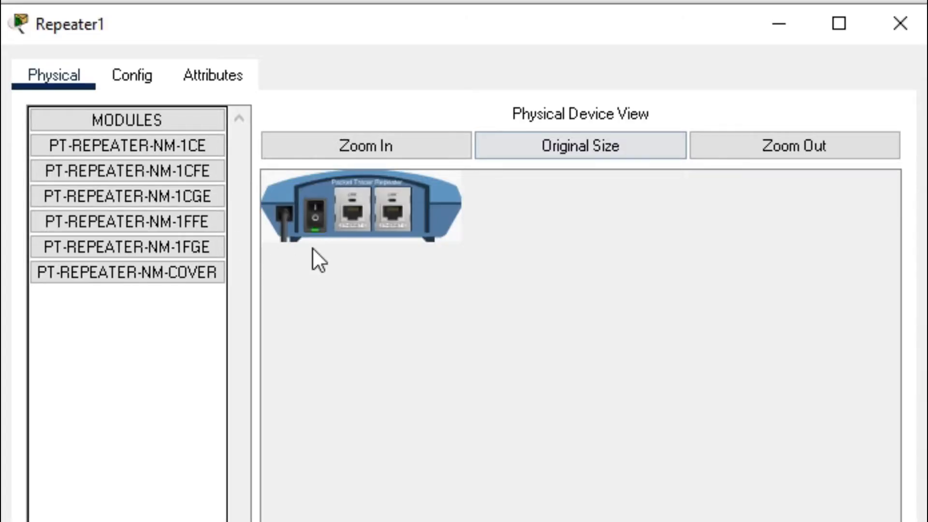
{"action": "left_click_drag", "start_coordinate": [340, 227], "coordinate": [139, 351]}
{"action": "left_click_drag", "start_coordinate": [127, 247], "coordinate": [353, 213]}
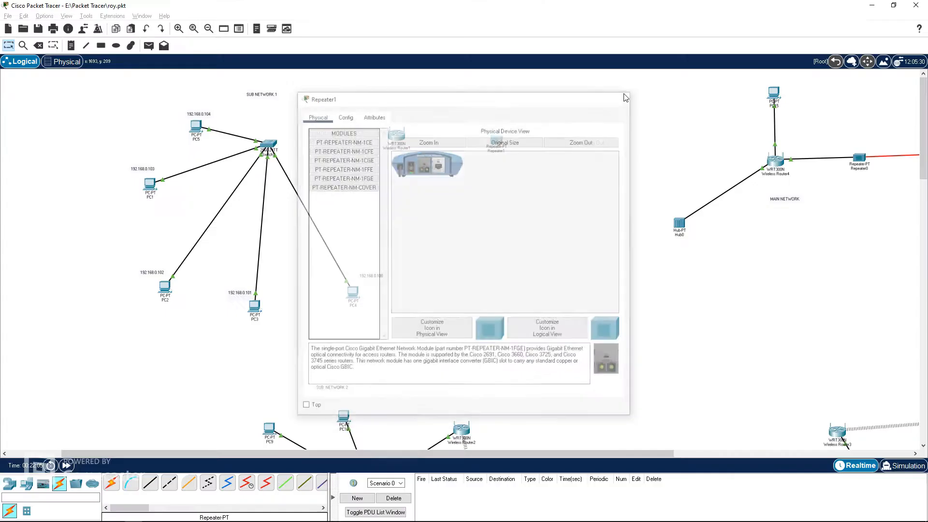
{"action": "left_click", "coordinate": [900, 24]}
Step: Connect Repeater1's fiber port to Hub0's GigabitEthernet8 port with a Fiber cable
{"action": "left_click", "coordinate": [189, 482]}
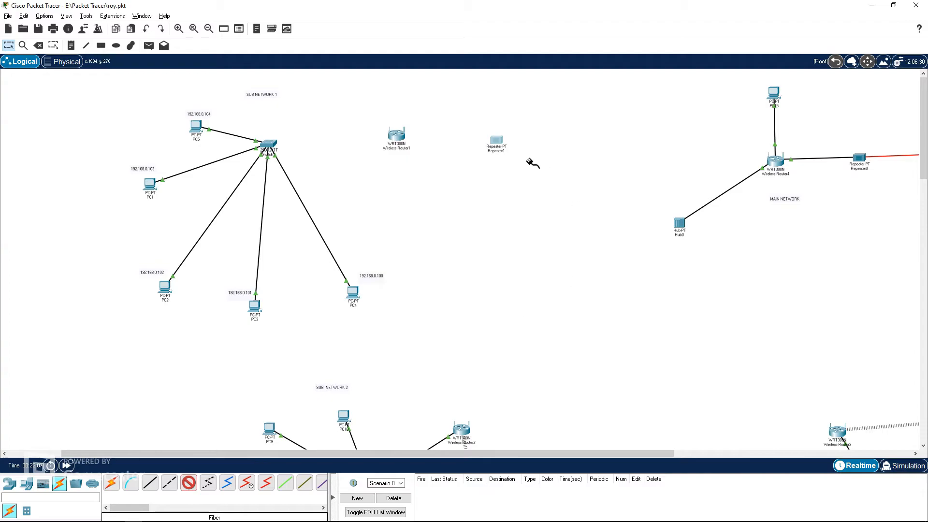
{"action": "left_click", "coordinate": [497, 142]}
{"action": "left_click", "coordinate": [527, 157]}
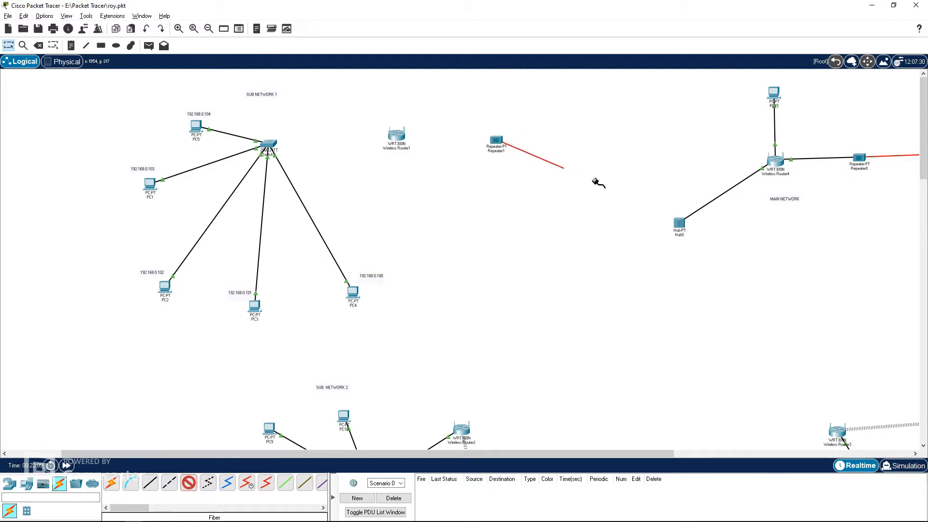
{"action": "left_click", "coordinate": [678, 223]}
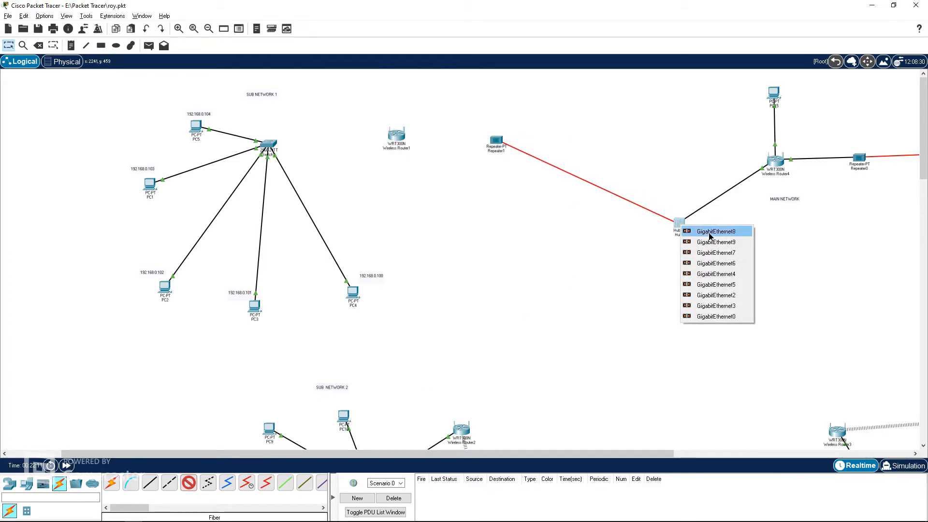
{"action": "left_click", "coordinate": [710, 233]}
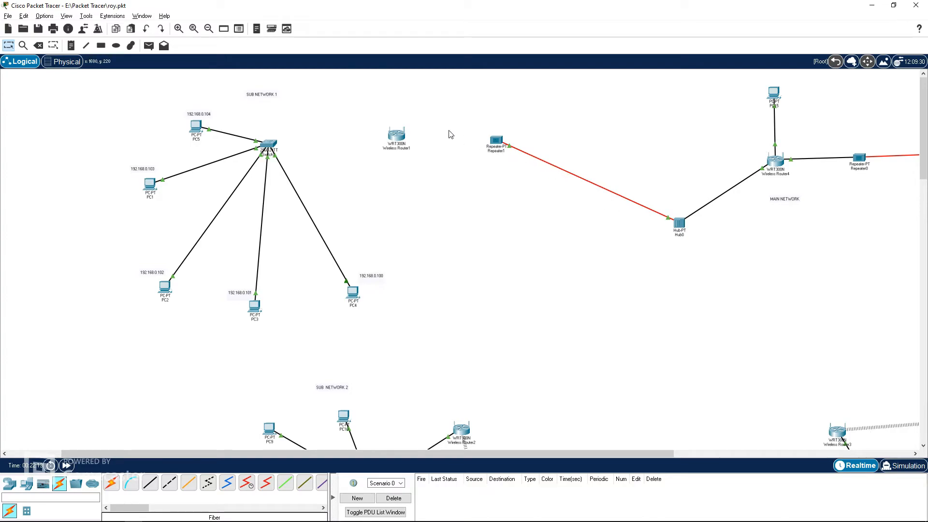
Step: Connect Repeater1's Ethernet1 port to Wireless Router1's Internet port with a Copper Straight-Through cable
{"action": "left_click", "coordinate": [150, 482]}
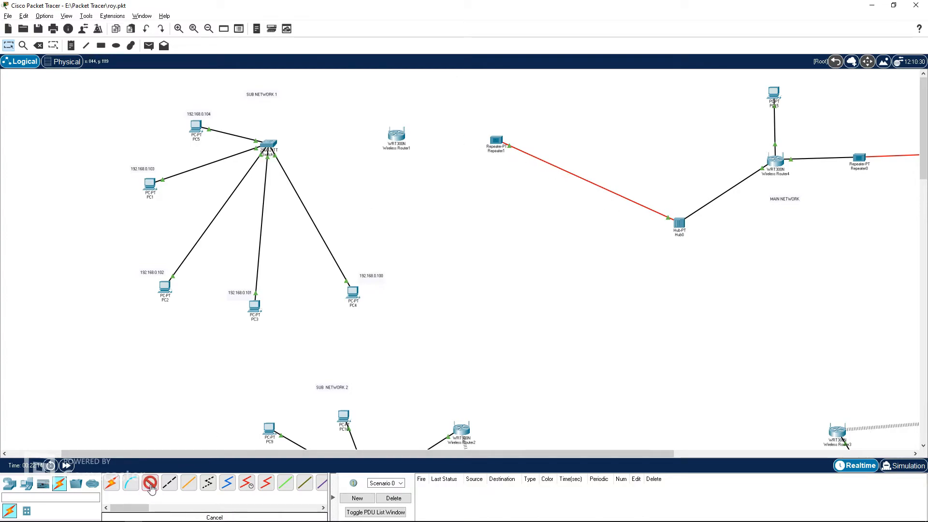
{"action": "left_click", "coordinate": [496, 141]}
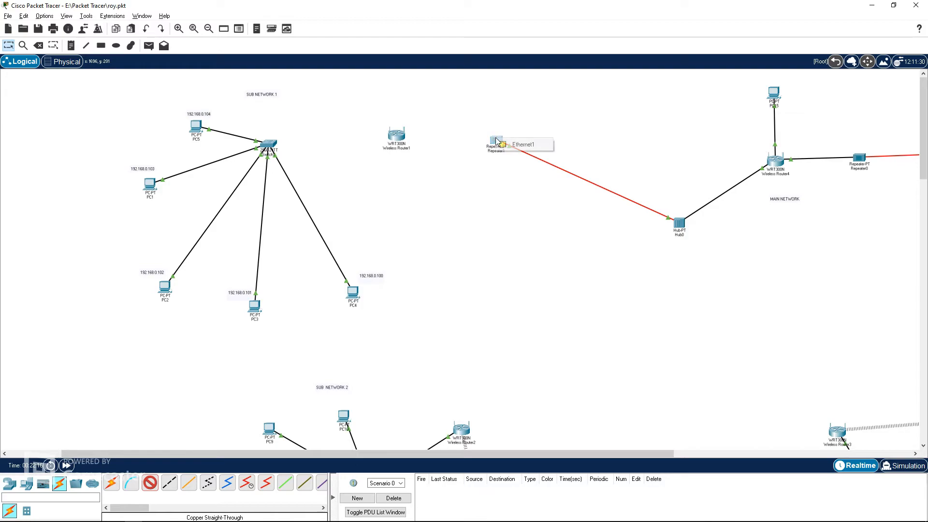
{"action": "left_click", "coordinate": [521, 144]}
{"action": "left_click", "coordinate": [396, 136]}
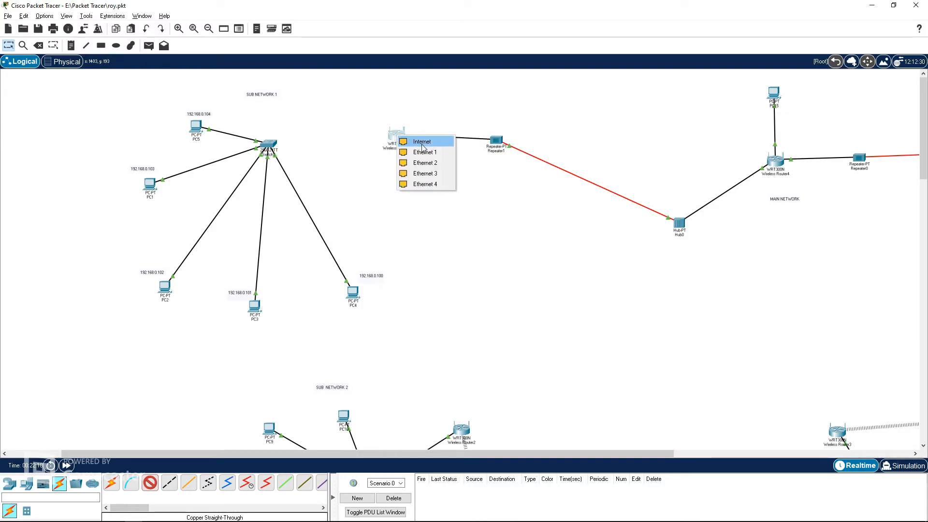
{"action": "left_click", "coordinate": [422, 142]}
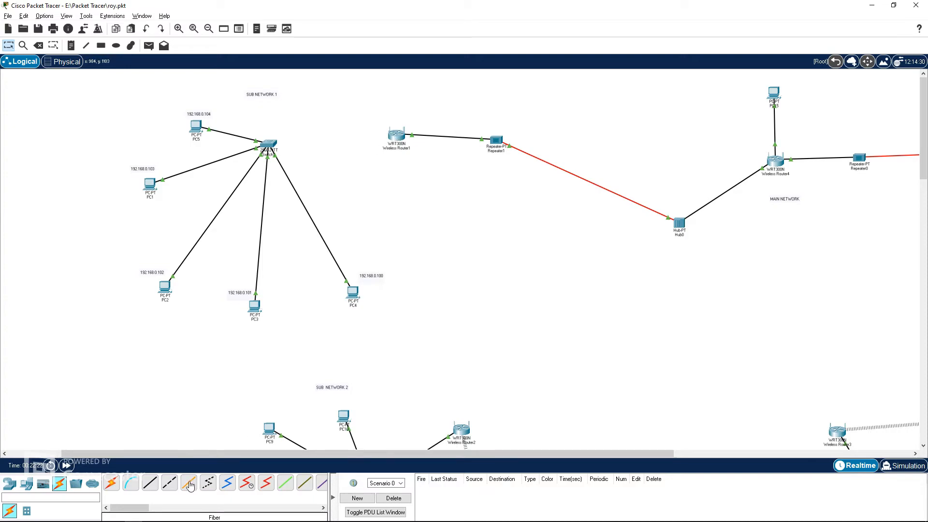
Step: Connect Wireless Router1's Ethernet 1 port to a GigabitEthernet port on Switch1 with a Copper Straight-Through cable
{"action": "left_click", "coordinate": [150, 483]}
{"action": "left_click", "coordinate": [397, 138]}
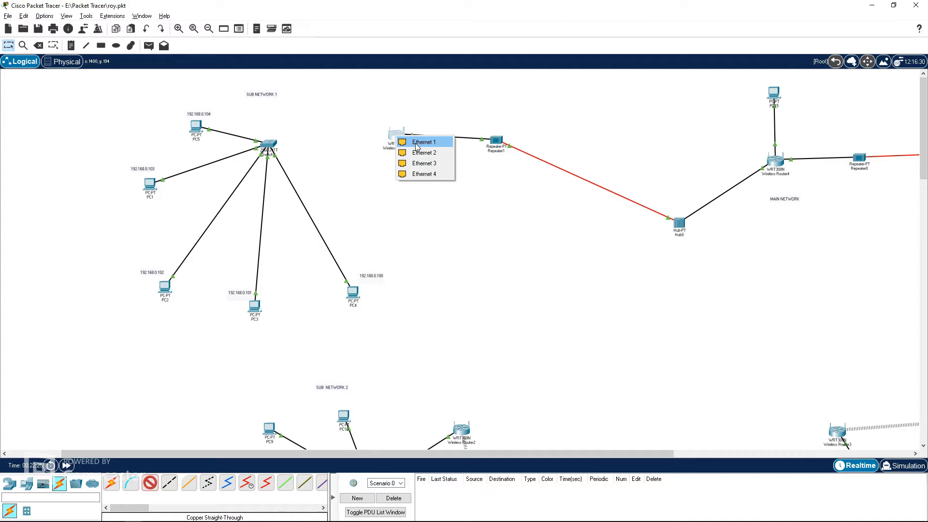
{"action": "left_click", "coordinate": [417, 143]}
{"action": "left_click", "coordinate": [269, 144]}
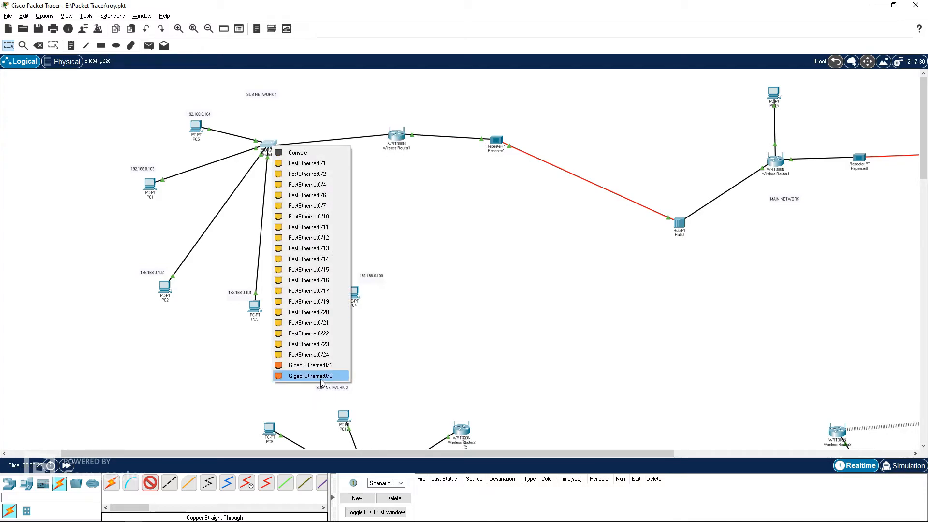
{"action": "left_click", "coordinate": [309, 368]}
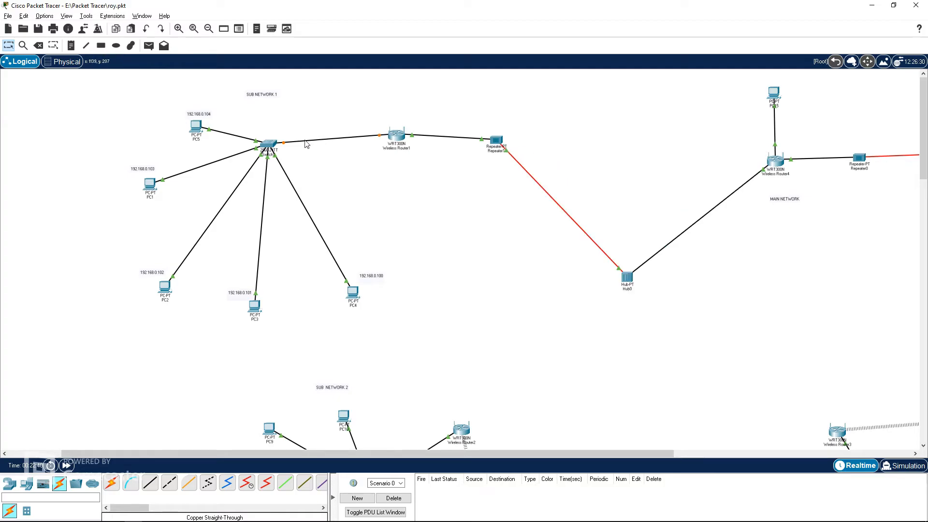
Step: Open PC5's Desktop tools
{"action": "left_click", "coordinate": [178, 28]}
{"action": "left_click", "coordinate": [178, 29]}
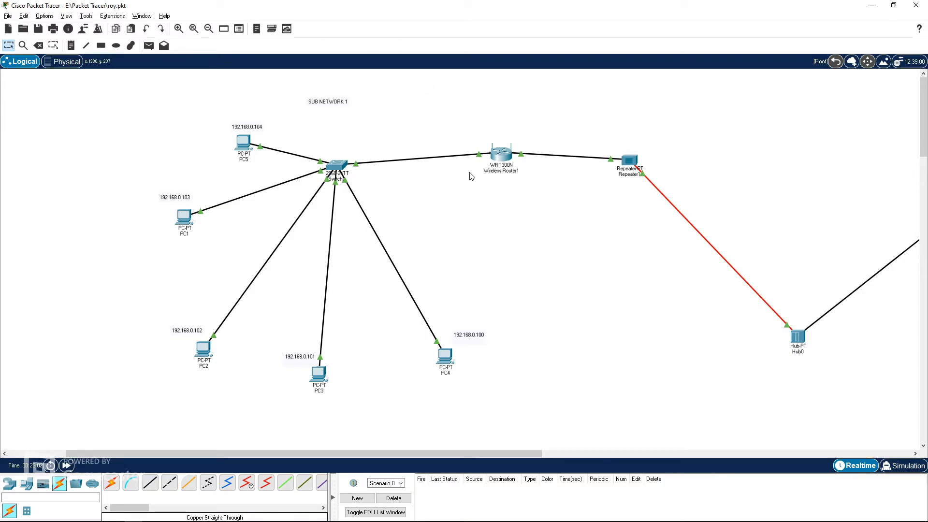
{"action": "left_click", "coordinate": [243, 144]}
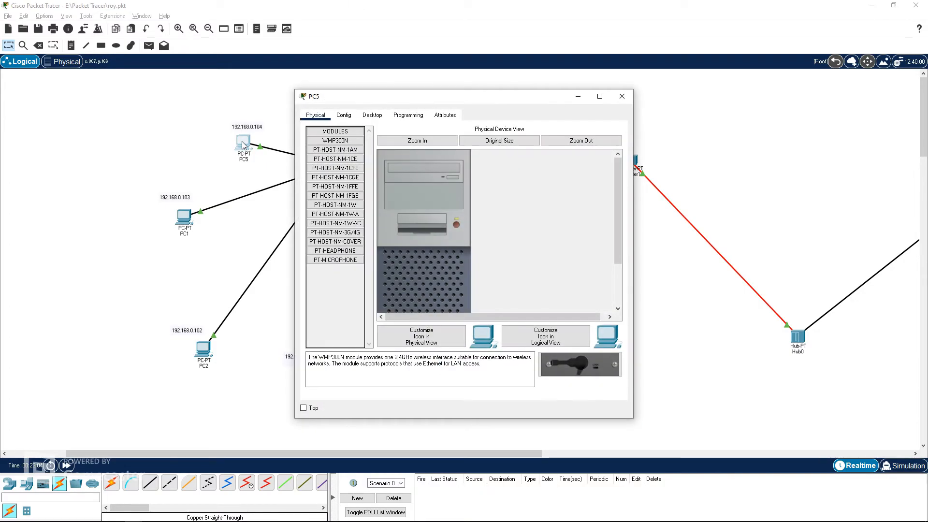
{"action": "left_click", "coordinate": [368, 117]}
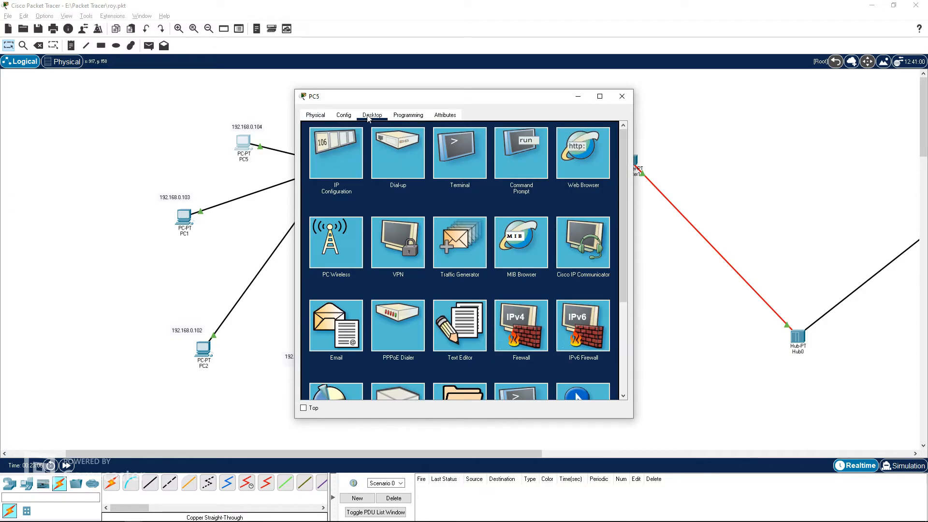
Step: Check PC5's IP configuration, then close its window
{"action": "left_click", "coordinate": [351, 147]}
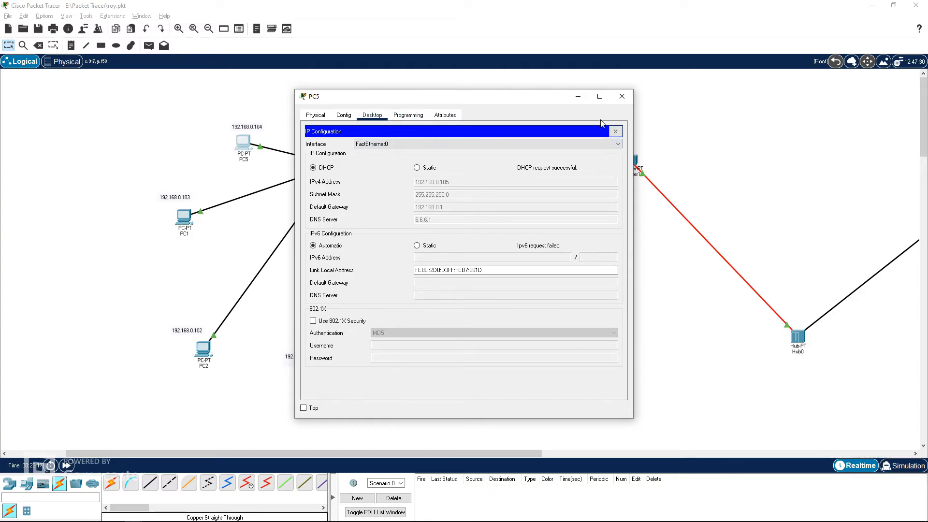
{"action": "left_click", "coordinate": [615, 131]}
{"action": "left_click", "coordinate": [622, 96]}
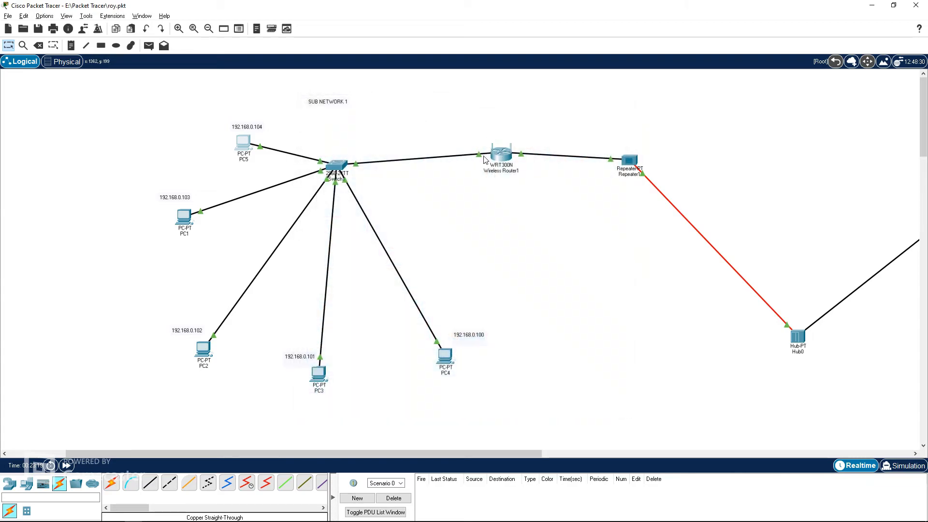
Step: Check Wireless Router1's Internet connection status in its web GUI
{"action": "left_click", "coordinate": [500, 153]}
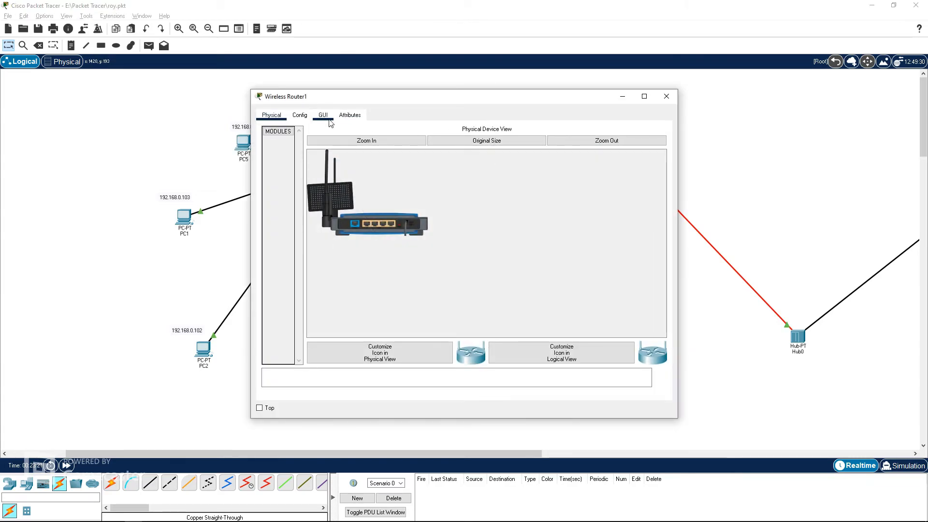
{"action": "left_click", "coordinate": [323, 115]}
{"action": "left_click", "coordinate": [621, 174]}
{"action": "left_click", "coordinate": [365, 365]}
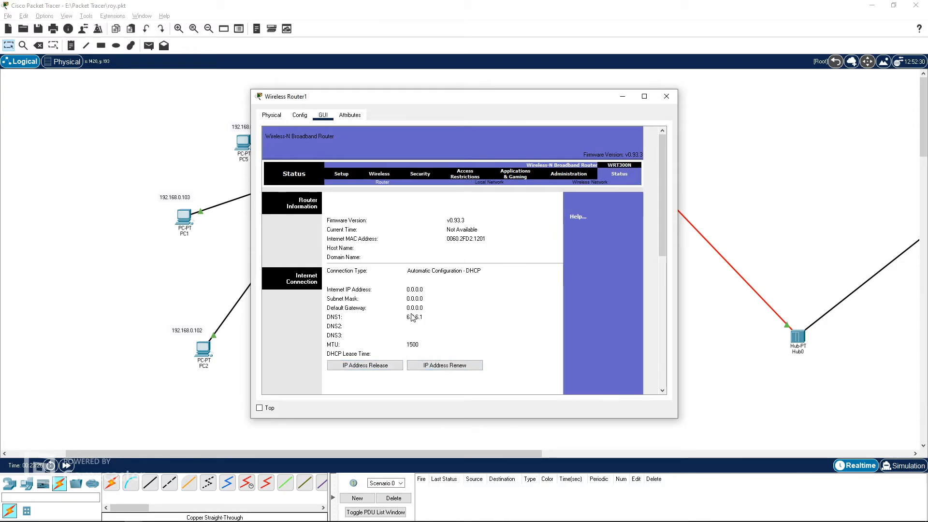
{"action": "left_click", "coordinate": [666, 96]}
{"action": "left_click", "coordinate": [242, 144]}
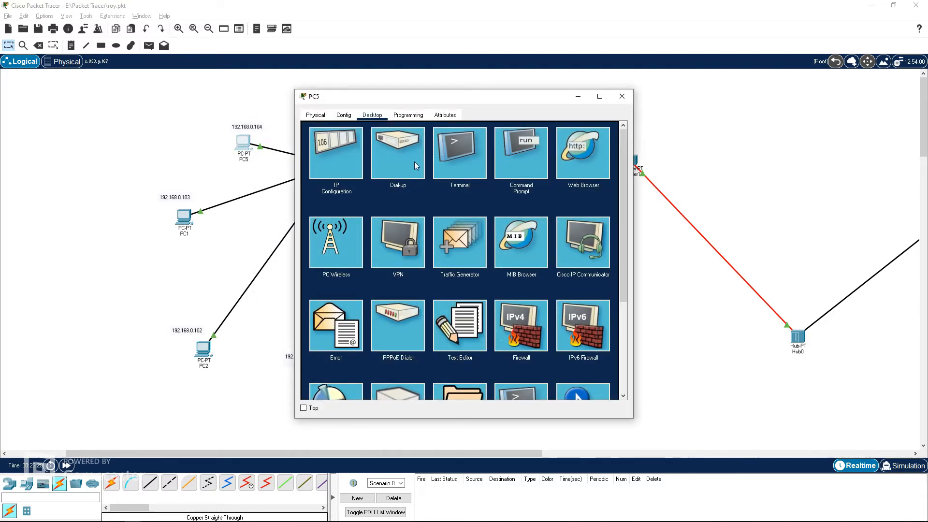
{"action": "left_click", "coordinate": [498, 159]}
{"action": "type", "text": "ping"}
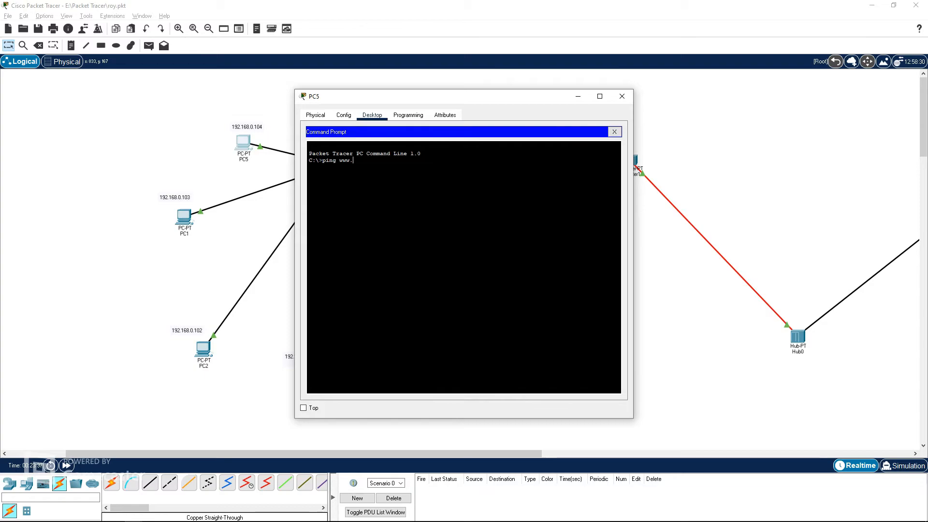
{"action": "type", "text": "www.mayor"}
{"action": "type", "text": "page.com"}
{"action": "key", "text": "Return"}
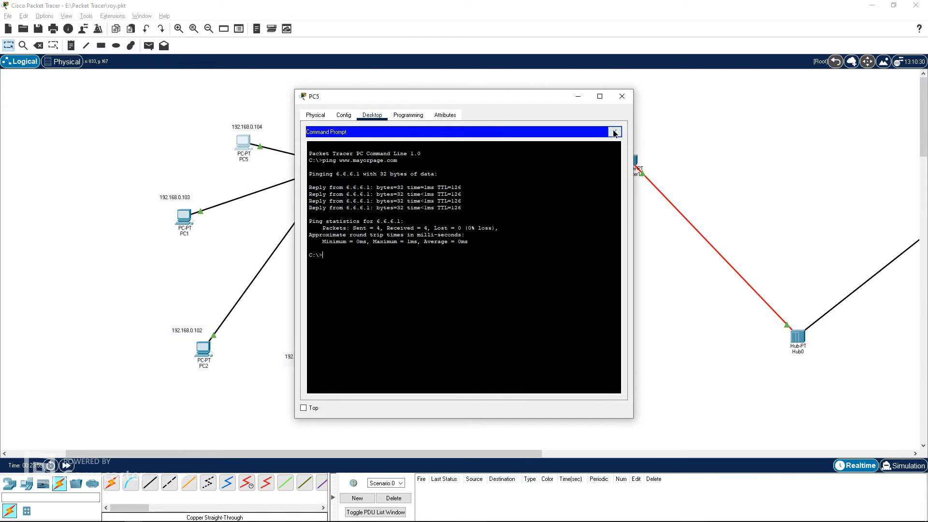
{"action": "left_click", "coordinate": [614, 131]}
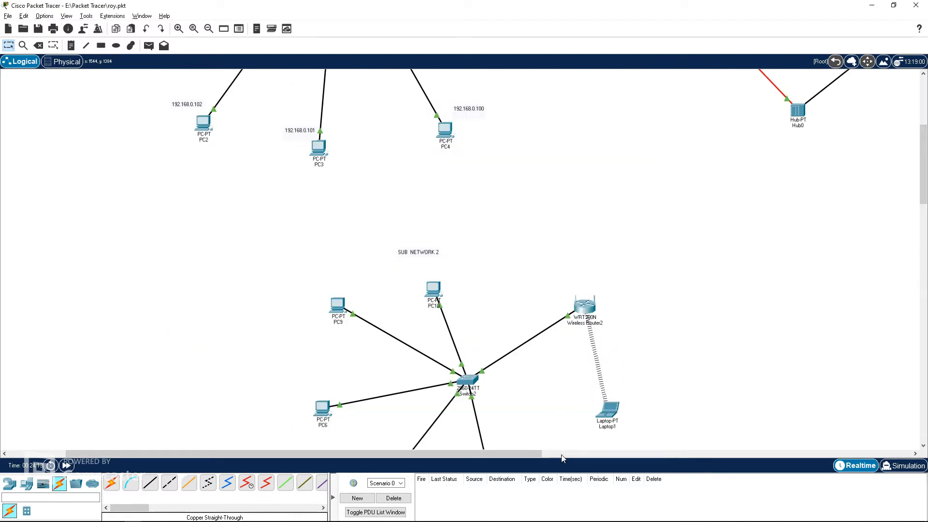
Step: Place a Repeater-PT beside Wireless Router2 in Sub Network 2's office building physical view
{"action": "left_click_drag", "start_coordinate": [538, 455], "coordinate": [640, 450]}
{"action": "scroll", "coordinate": [515, 269], "scroll_direction": "up", "scroll_amount": 3}
{"action": "scroll", "coordinate": [356, 269], "scroll_direction": "down", "scroll_amount": 5}
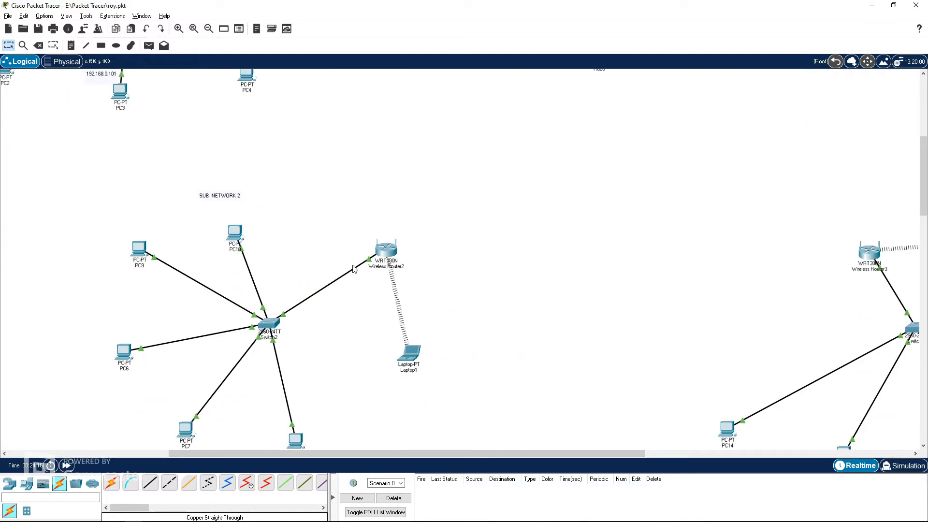
{"action": "left_click_drag", "start_coordinate": [417, 291], "coordinate": [420, 264]}
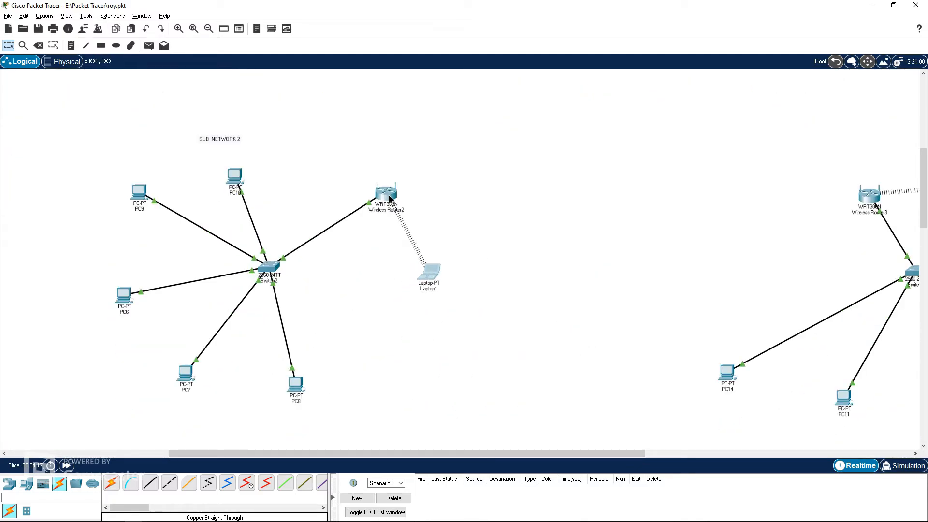
{"action": "scroll", "coordinate": [450, 292], "scroll_direction": "up", "scroll_amount": 10}
{"action": "scroll", "coordinate": [486, 300], "scroll_direction": "down", "scroll_amount": 7}
{"action": "scroll", "coordinate": [441, 290], "scroll_direction": "up", "scroll_amount": 4}
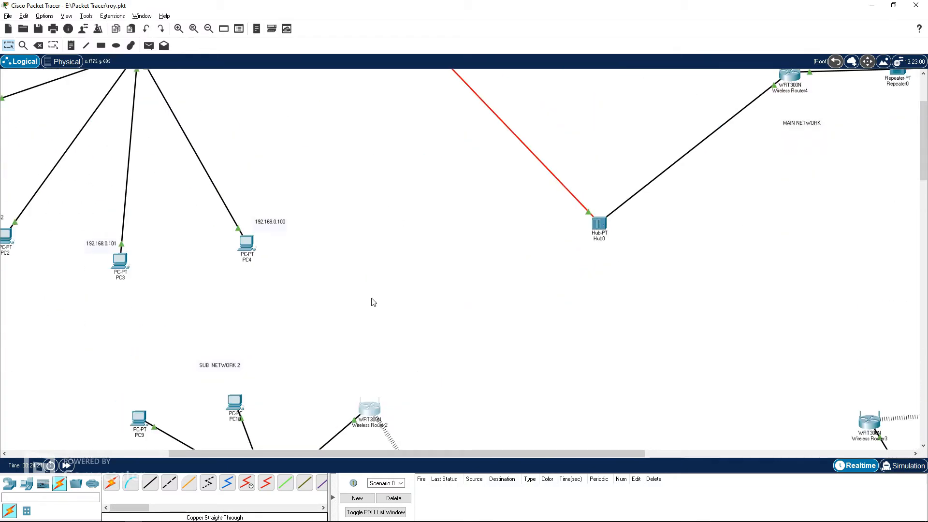
{"action": "scroll", "coordinate": [387, 291], "scroll_direction": "down", "scroll_amount": 5}
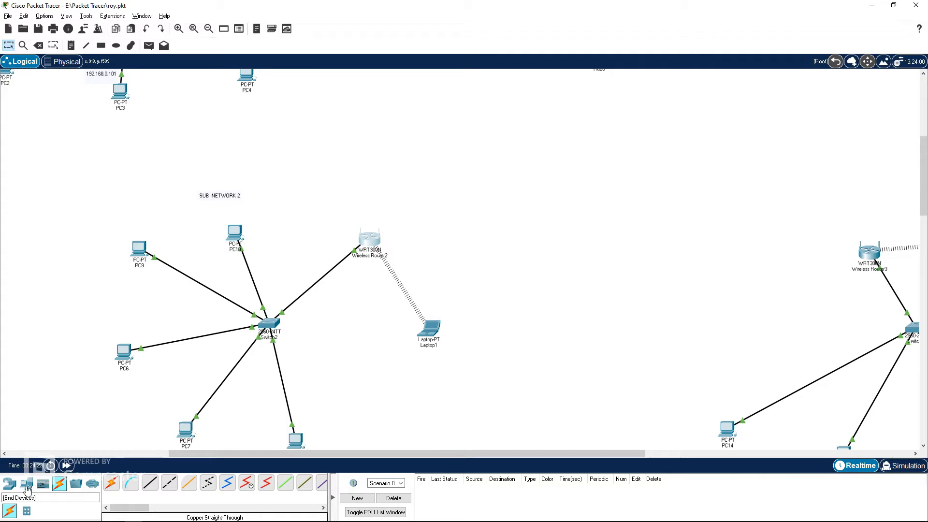
{"action": "left_click", "coordinate": [62, 61]}
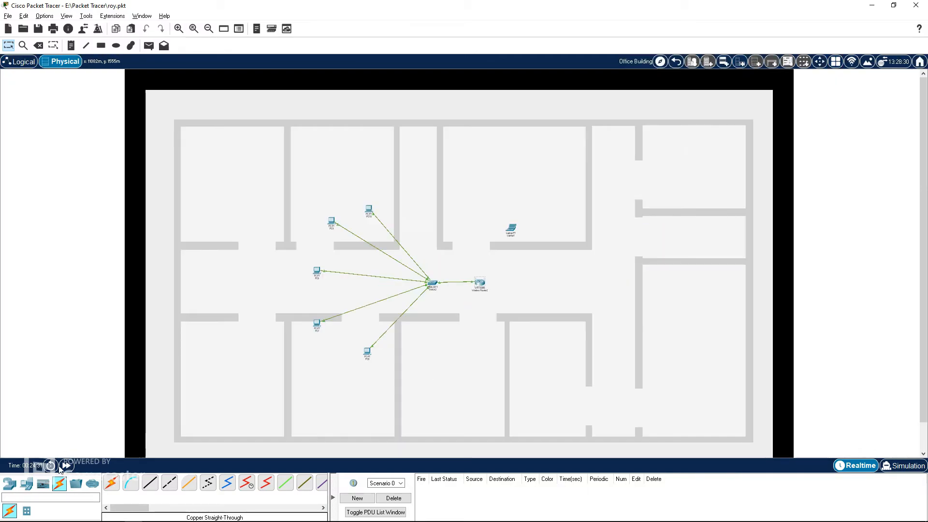
{"action": "left_click", "coordinate": [10, 483]}
{"action": "left_click", "coordinate": [43, 511]}
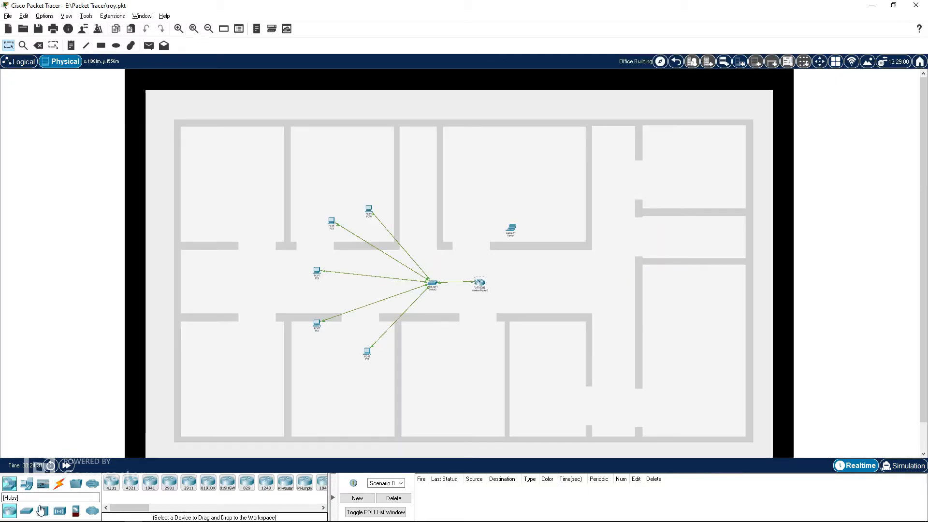
{"action": "left_click", "coordinate": [130, 482]}
{"action": "left_click", "coordinate": [533, 284]}
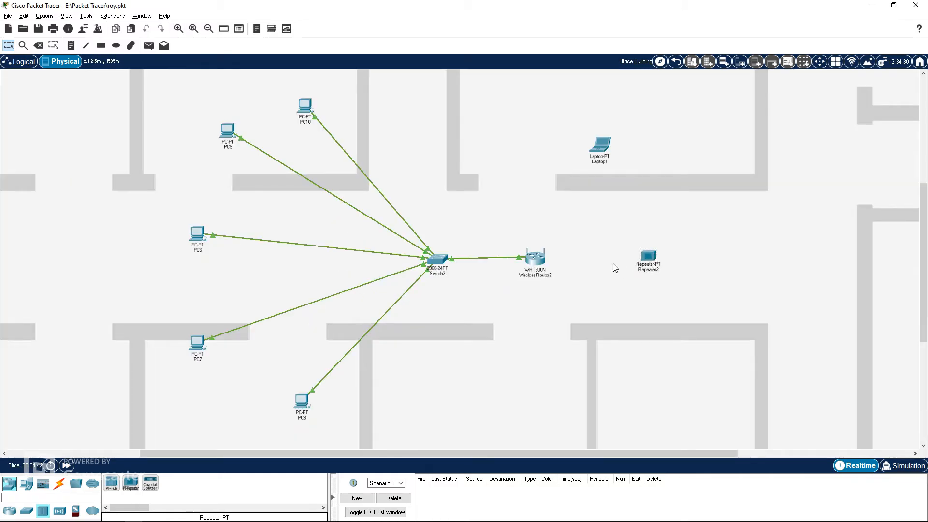
{"action": "left_click", "coordinate": [19, 62]}
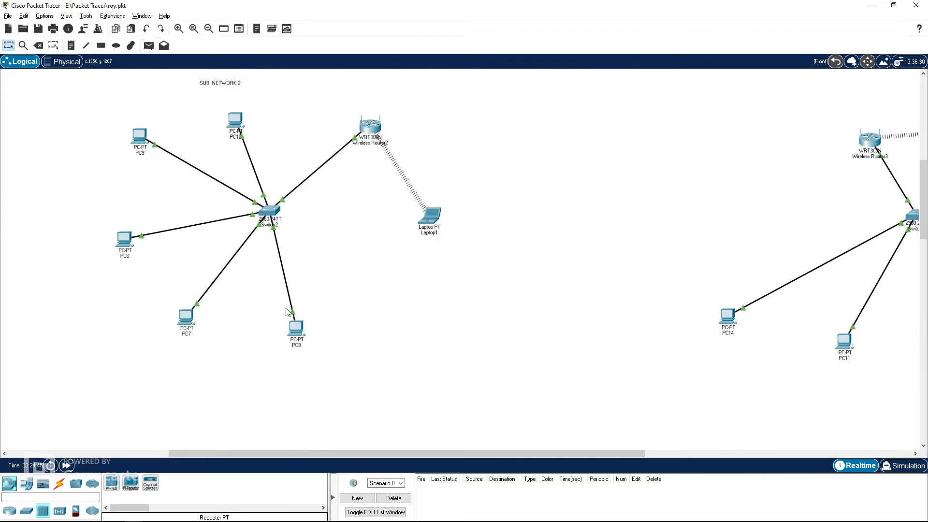
Step: Move Repeater2 between Hub0 and Wireless Router2 in the logical view
{"action": "scroll", "coordinate": [288, 314], "scroll_direction": "down", "scroll_amount": 3}
{"action": "left_click_drag", "start_coordinate": [470, 454], "coordinate": [762, 427]}
{"action": "left_click_drag", "start_coordinate": [504, 317], "coordinate": [95, 120]}
{"action": "left_click_drag", "start_coordinate": [541, 452], "coordinate": [295, 426]}
{"action": "scroll", "coordinate": [416, 352], "scroll_direction": "up", "scroll_amount": 3}
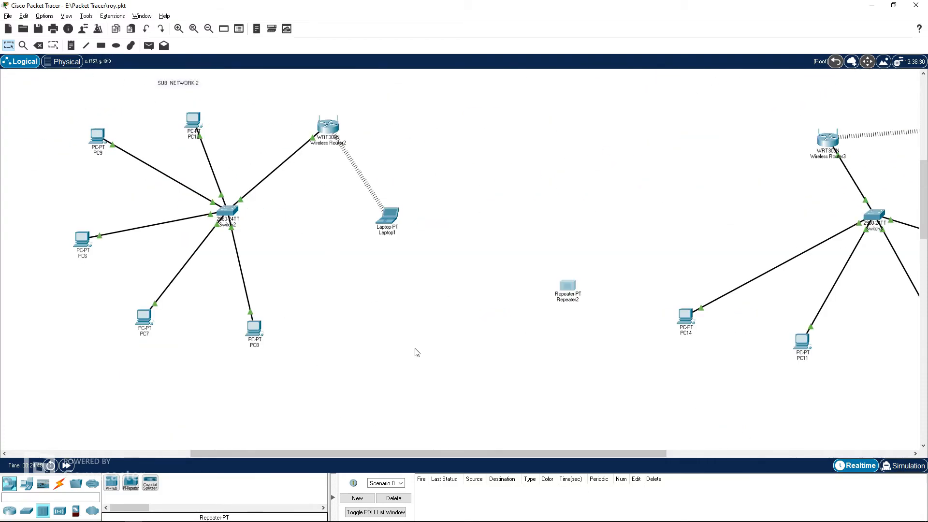
{"action": "left_click_drag", "start_coordinate": [568, 288], "coordinate": [424, 112]}
{"action": "scroll", "coordinate": [488, 256], "scroll_direction": "up", "scroll_amount": 4}
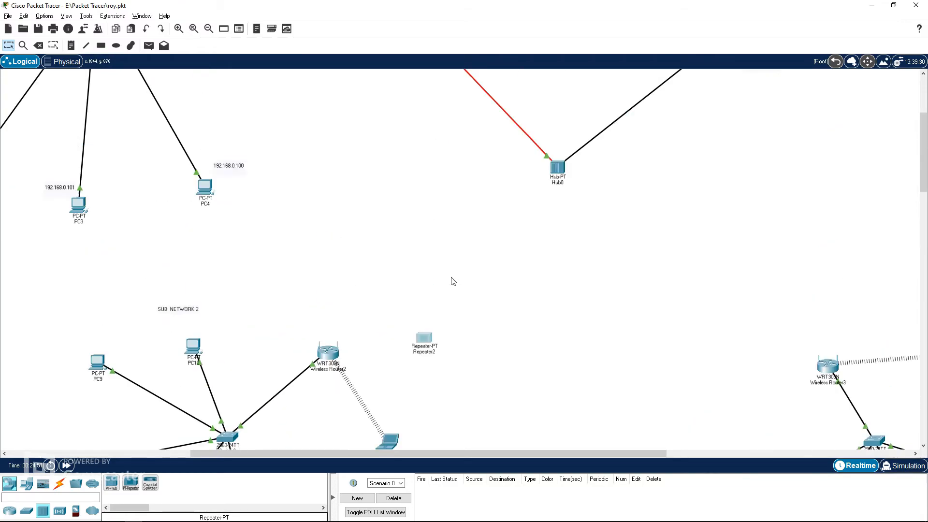
{"action": "left_click_drag", "start_coordinate": [428, 344], "coordinate": [427, 288]}
Step: Replace Repeater2's first module with a PT-REPEATER-NM-1FGE fiber module
{"action": "left_click", "coordinate": [427, 288]}
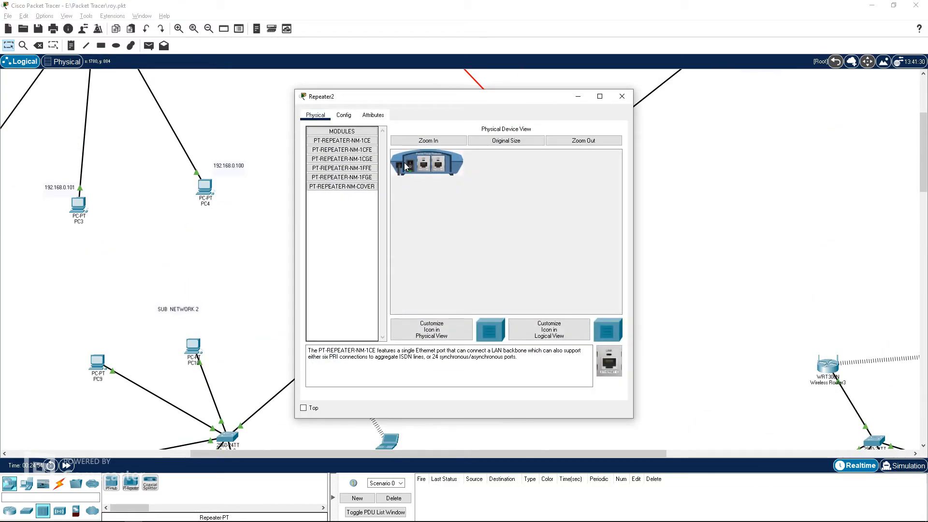
{"action": "left_click_drag", "start_coordinate": [420, 167], "coordinate": [356, 213]}
{"action": "left_click_drag", "start_coordinate": [357, 177], "coordinate": [423, 168]}
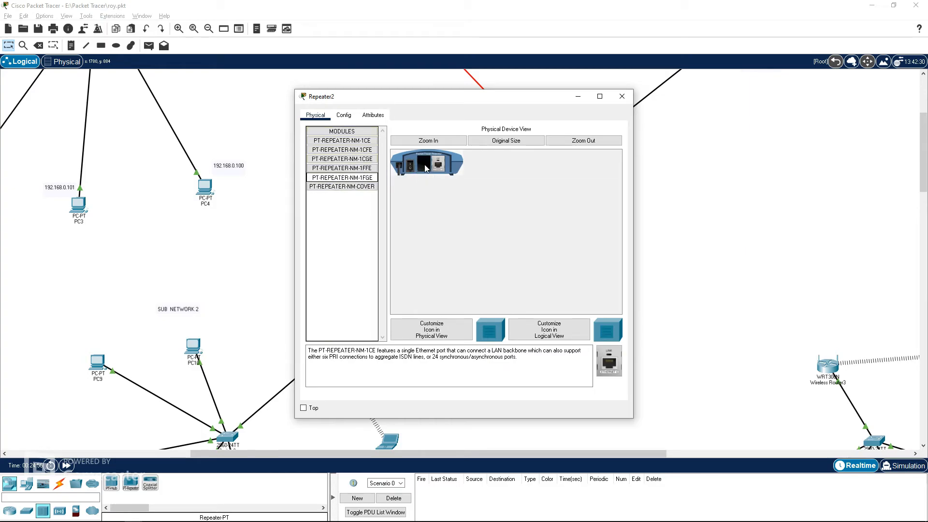
{"action": "left_click", "coordinate": [622, 96]}
Step: Connect Repeater2's fiber port to Hub0's GigabitEthernet7 port with a Fiber cable
{"action": "left_click", "coordinate": [60, 483]}
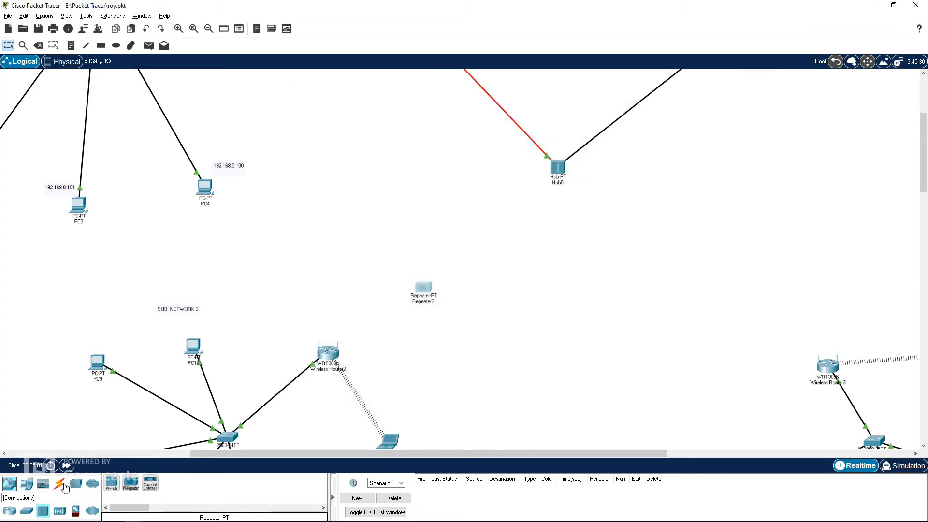
{"action": "left_click", "coordinate": [188, 482]}
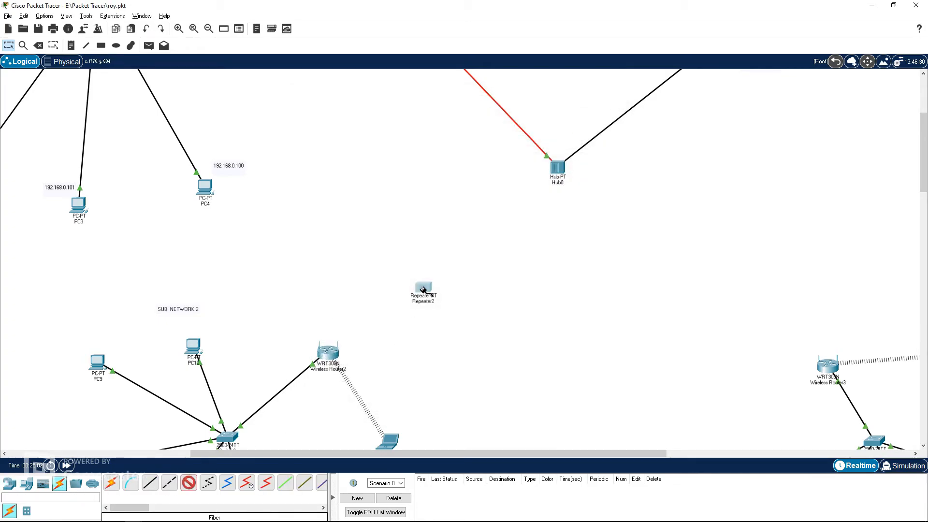
{"action": "left_click", "coordinate": [423, 289]}
{"action": "left_click", "coordinate": [459, 306]}
{"action": "left_click", "coordinate": [558, 167]}
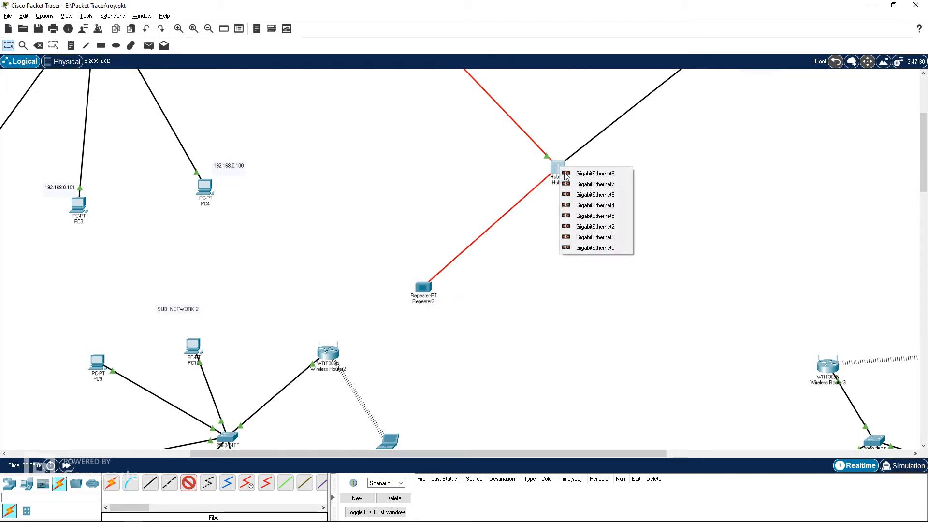
{"action": "left_click", "coordinate": [582, 185]}
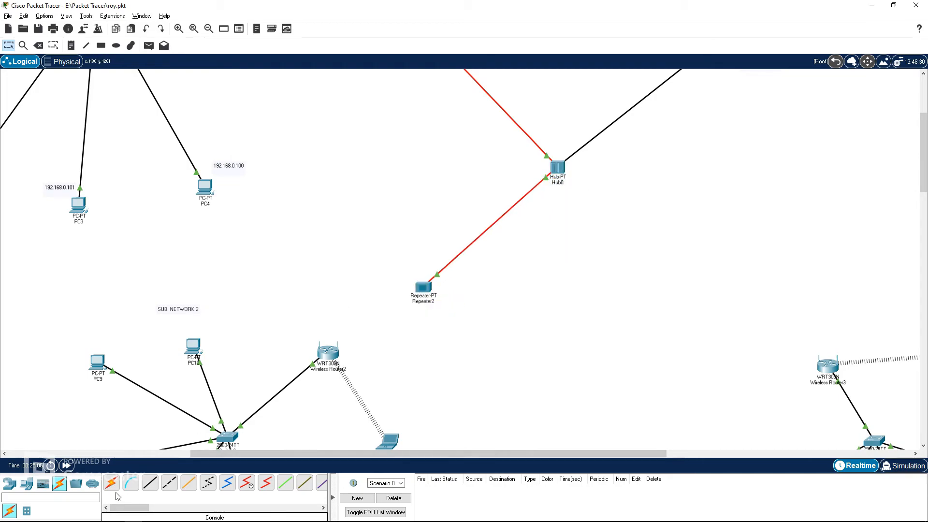
Step: Connect Repeater2's Ethernet port to Wireless Router2's Internet port with a Copper Straight-Through cable
{"action": "left_click", "coordinate": [150, 482]}
{"action": "left_click", "coordinate": [425, 289]}
{"action": "left_click", "coordinate": [440, 293]}
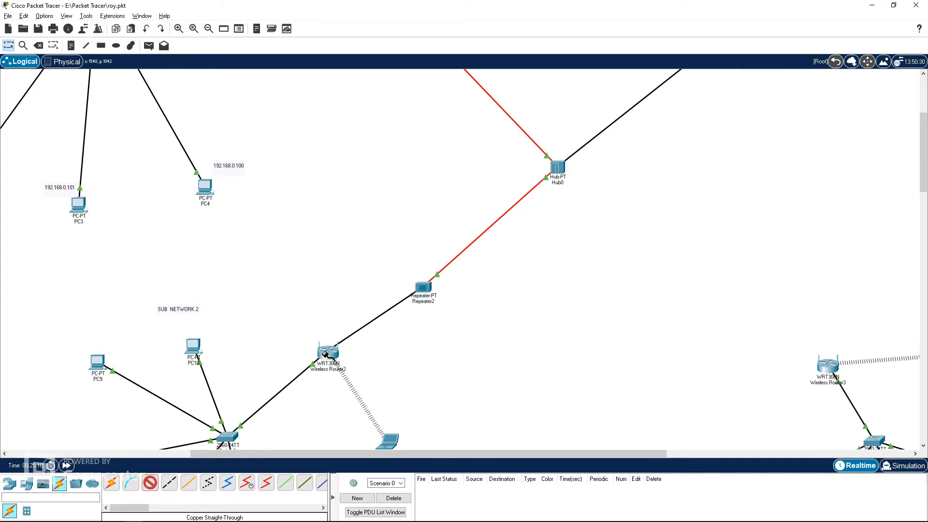
{"action": "left_click", "coordinate": [328, 354]}
{"action": "left_click", "coordinate": [352, 361]}
Step: Release and renew Wireless Router2's Internet IP address from its GUI Status page
{"action": "scroll", "coordinate": [333, 240], "scroll_direction": "down", "scroll_amount": 3}
{"action": "left_click", "coordinate": [332, 241]}
{"action": "left_click", "coordinate": [323, 116]}
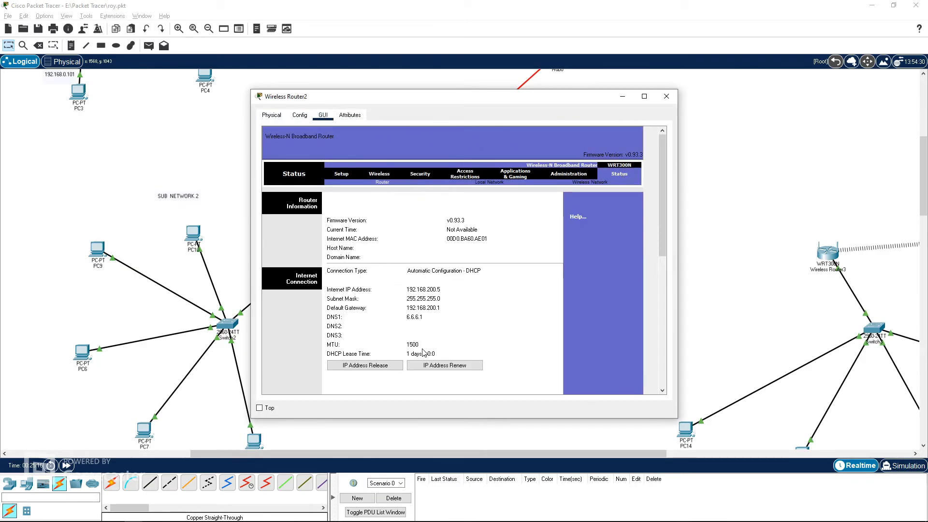
{"action": "left_click", "coordinate": [365, 365]}
{"action": "left_click", "coordinate": [434, 366]}
{"action": "left_click", "coordinate": [666, 96]}
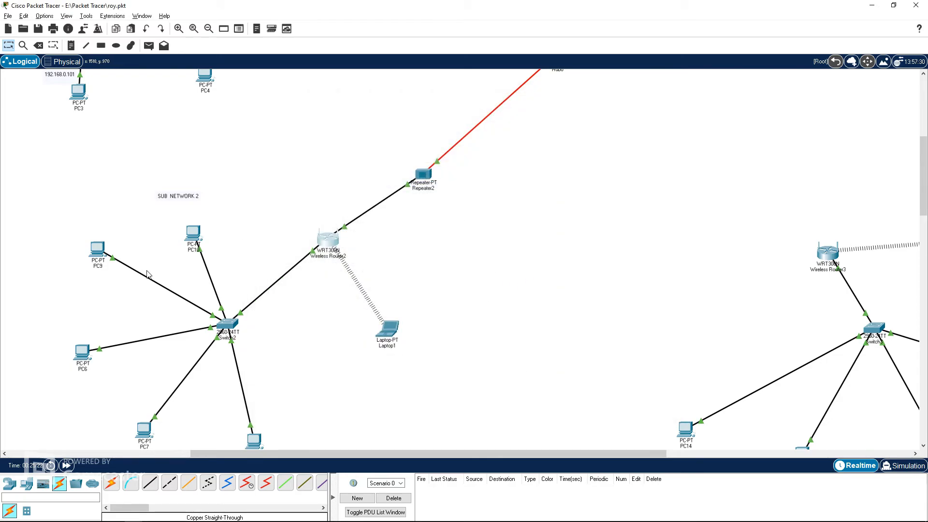
Step: Check PC10's IP configuration
{"action": "left_click", "coordinate": [193, 234]}
{"action": "left_click", "coordinate": [383, 117]}
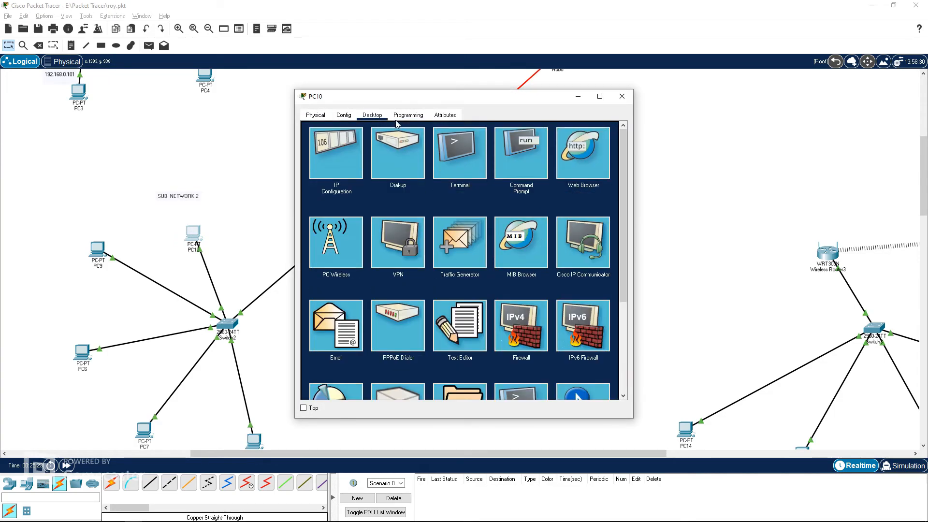
{"action": "left_click", "coordinate": [348, 161]}
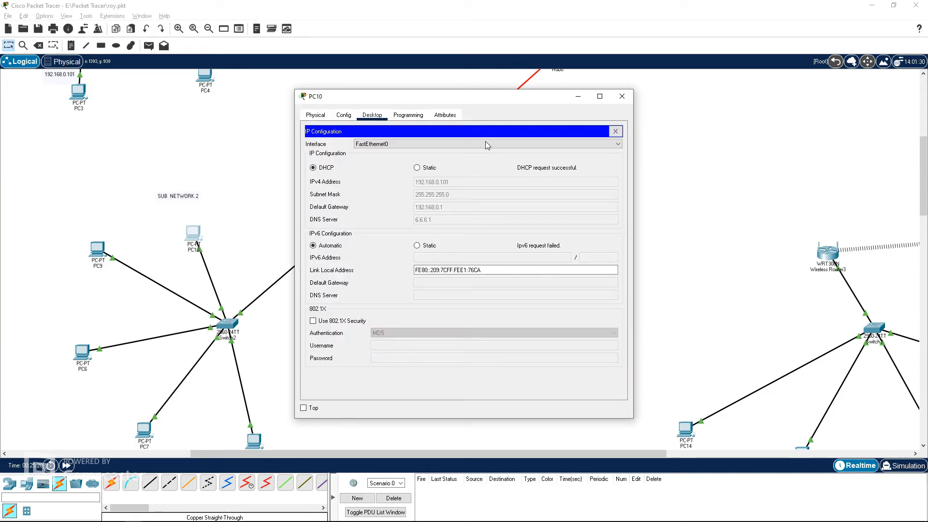
{"action": "left_click", "coordinate": [614, 128]}
{"action": "left_click", "coordinate": [540, 160]}
{"action": "type", "text": "ping www.mayorpage.com"}
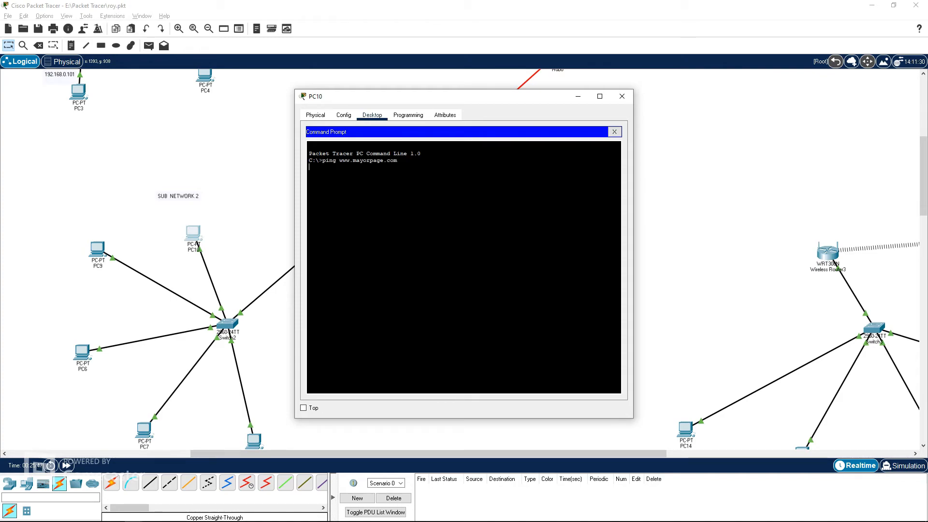
{"action": "key", "text": "Return"}
{"action": "left_click", "coordinate": [622, 96]}
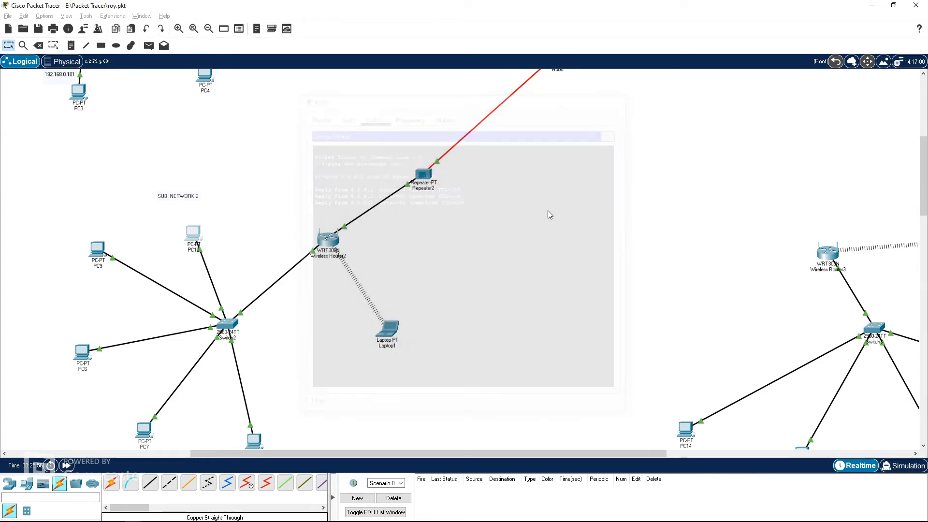
Step: Place a Repeater-PT beside Wireless Router3 in Sub Network 3's building physical view
{"action": "left_click_drag", "start_coordinate": [432, 455], "coordinate": [613, 458]}
{"action": "scroll", "coordinate": [319, 112], "scroll_direction": "up", "scroll_amount": 3}
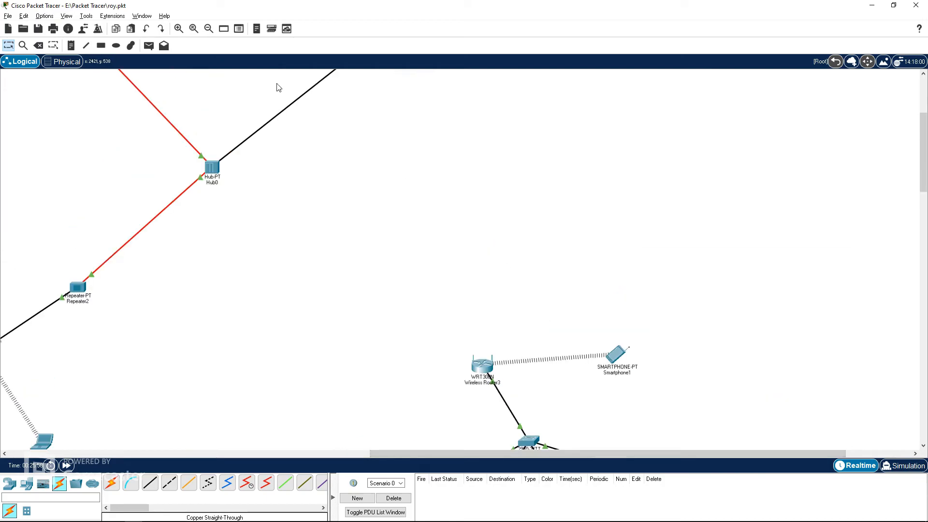
{"action": "left_click", "coordinate": [75, 62]}
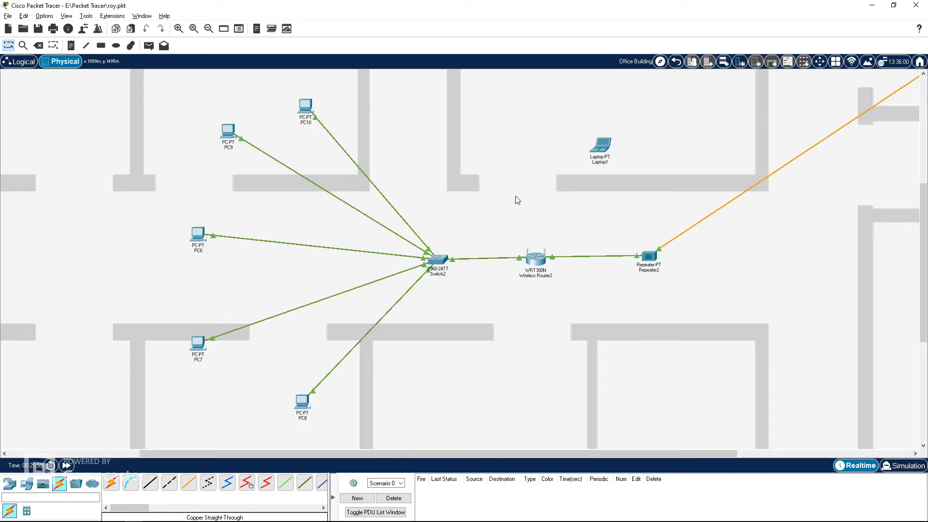
{"action": "left_click", "coordinate": [676, 62]}
{"action": "left_click", "coordinate": [546, 104]}
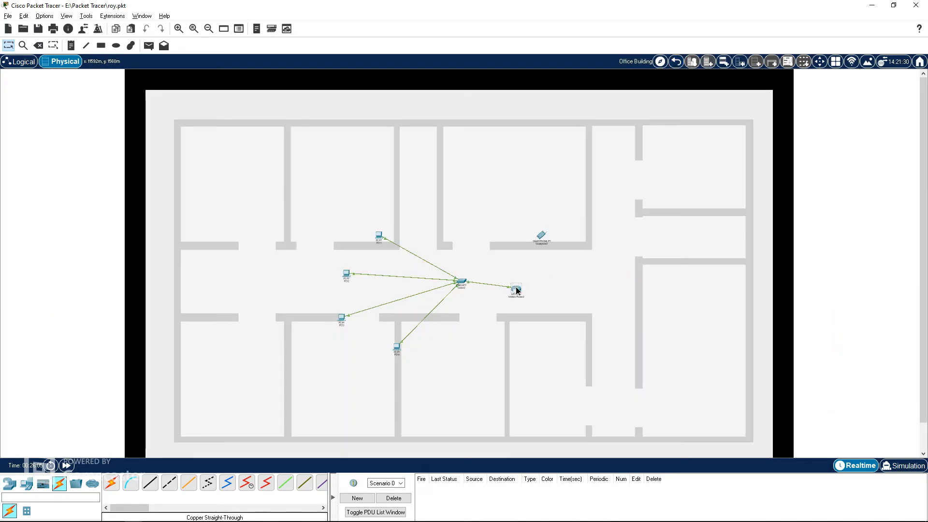
{"action": "left_click", "coordinate": [9, 484]}
{"action": "left_click", "coordinate": [131, 484]}
{"action": "left_click", "coordinate": [589, 283]}
{"action": "left_click", "coordinate": [19, 61]}
{"action": "scroll", "coordinate": [489, 317], "scroll_direction": "down", "scroll_amount": 8}
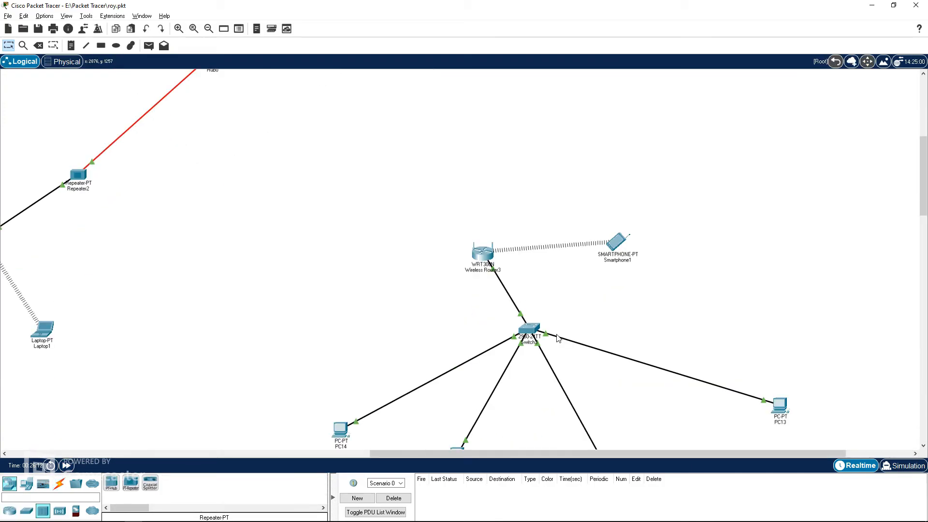
{"action": "left_click_drag", "start_coordinate": [603, 454], "coordinate": [704, 449]}
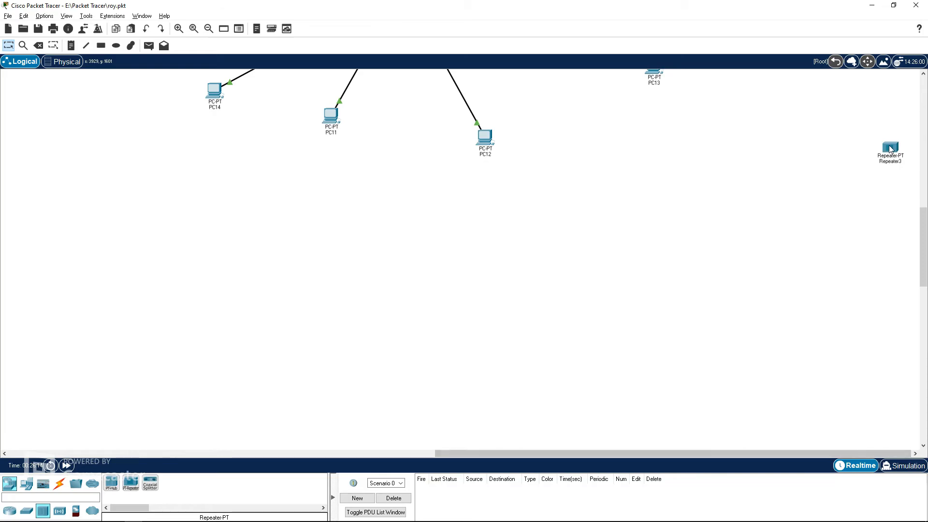
Step: Move Repeater3 next to Wireless Router3 in Sub Network 3
{"action": "left_click_drag", "start_coordinate": [890, 148], "coordinate": [586, 128]}
{"action": "scroll", "coordinate": [588, 132], "scroll_direction": "up", "scroll_amount": 5}
{"action": "left_click_drag", "start_coordinate": [636, 337], "coordinate": [345, 95]}
{"action": "scroll", "coordinate": [409, 157], "scroll_direction": "up", "scroll_amount": 4}
{"action": "left_click_drag", "start_coordinate": [342, 265], "coordinate": [275, 232]}
Step: Replace Repeater3's port module with a PT-REPEATER-NM-1FGE fiber module
{"action": "left_click", "coordinate": [367, 267]}
{"action": "left_click", "coordinate": [287, 230]}
{"action": "left_click", "coordinate": [288, 232]}
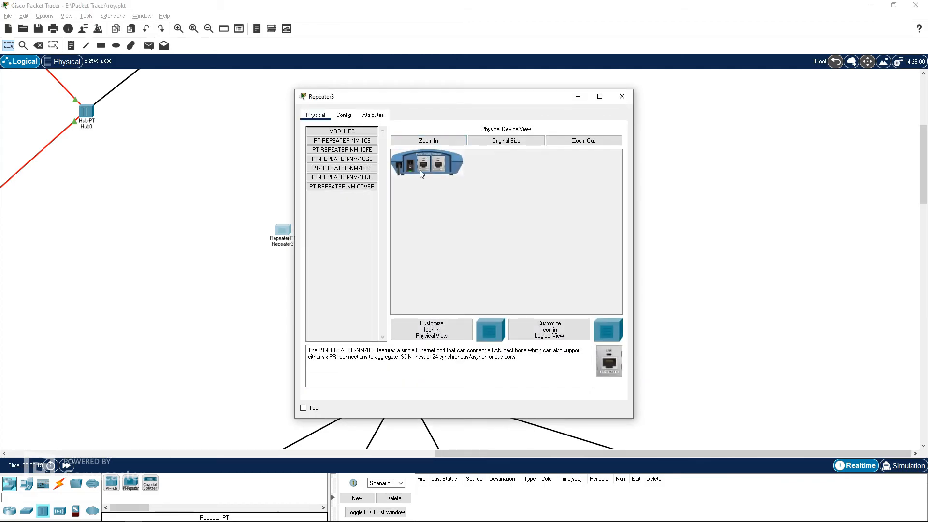
{"action": "left_click_drag", "start_coordinate": [423, 169], "coordinate": [360, 210]}
{"action": "left_click_drag", "start_coordinate": [357, 179], "coordinate": [423, 167]}
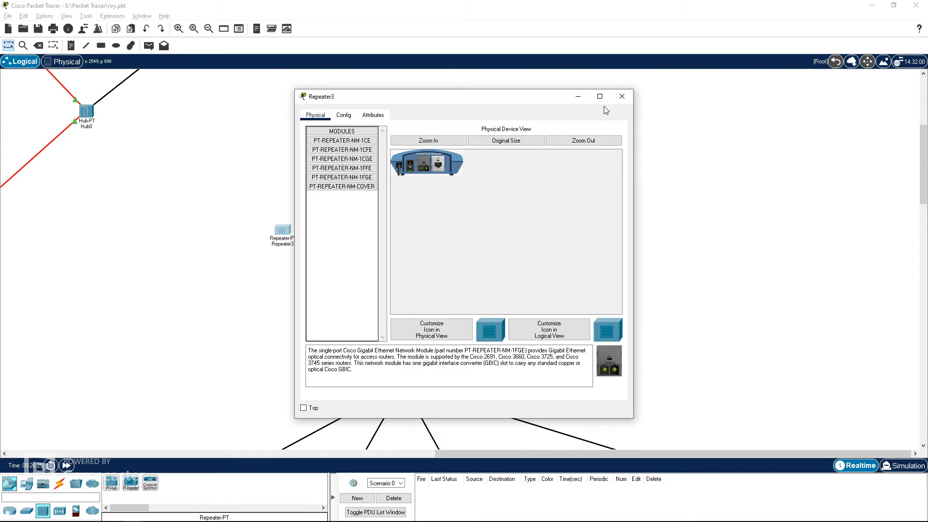
{"action": "left_click", "coordinate": [622, 96]}
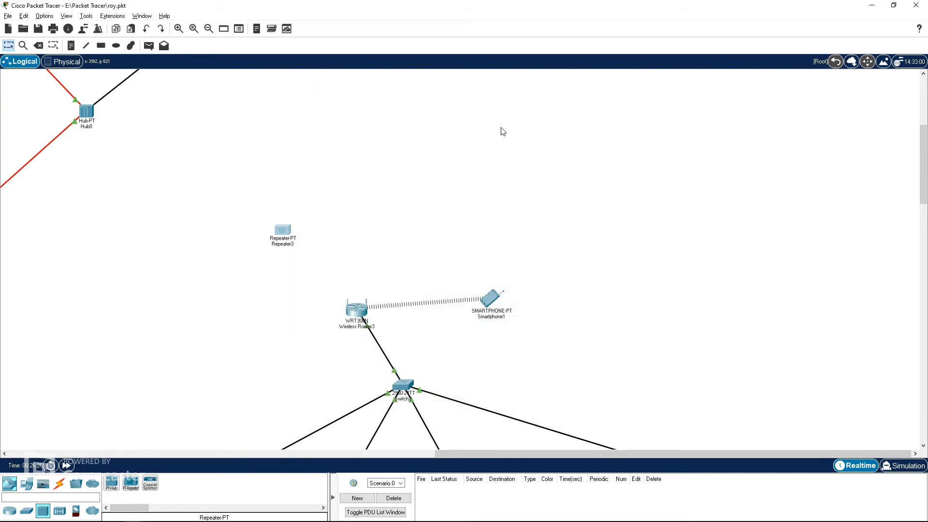
Step: Connect Repeater3 to Hub0's GigabitEthernet6 port with a fiber cable
{"action": "left_click", "coordinate": [60, 483]}
{"action": "left_click", "coordinate": [188, 483]}
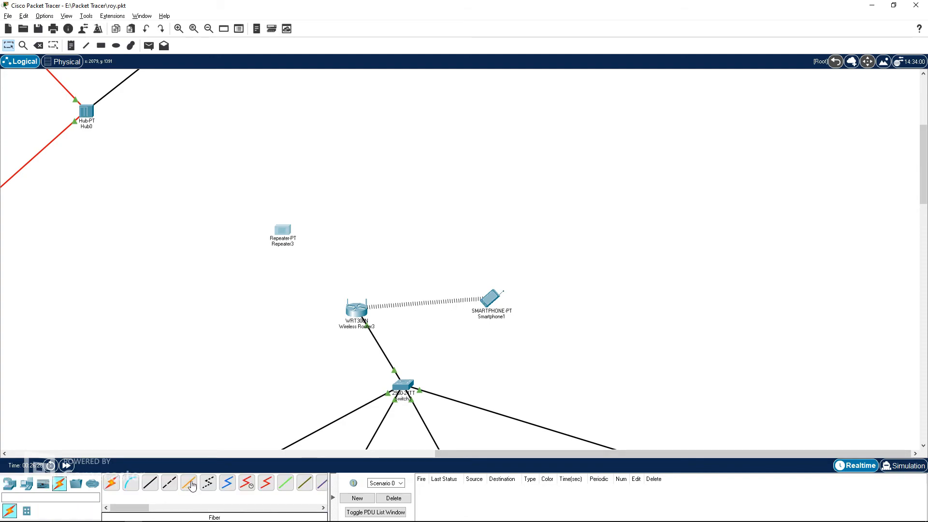
{"action": "left_click", "coordinate": [285, 230]}
{"action": "left_click", "coordinate": [314, 246]}
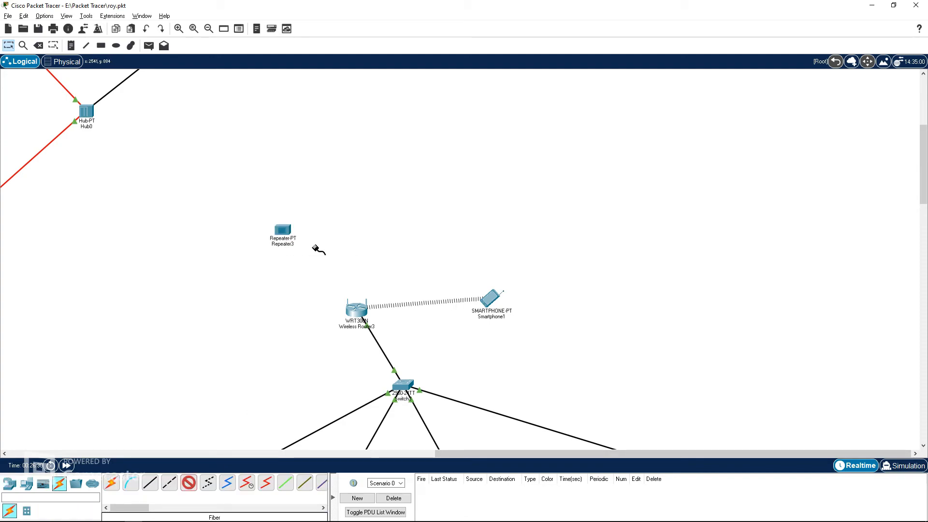
{"action": "left_click", "coordinate": [86, 111]}
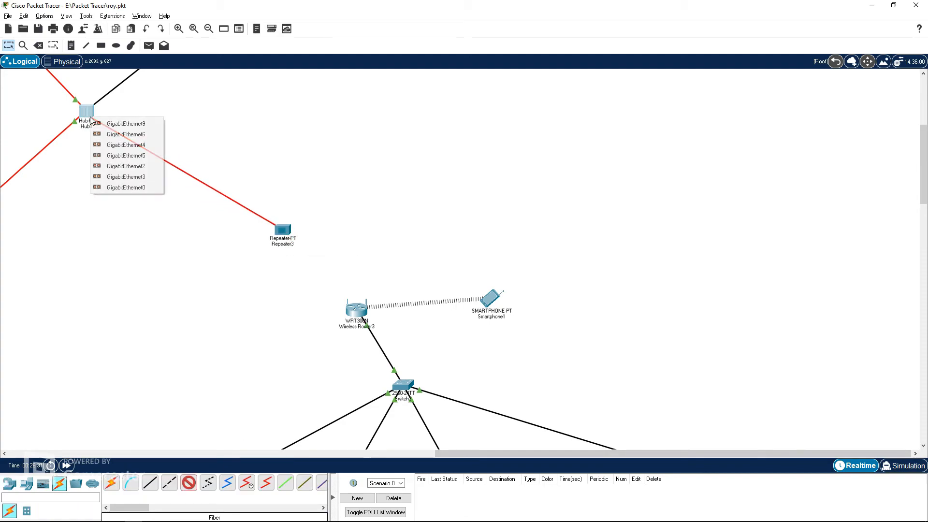
{"action": "left_click", "coordinate": [125, 132]}
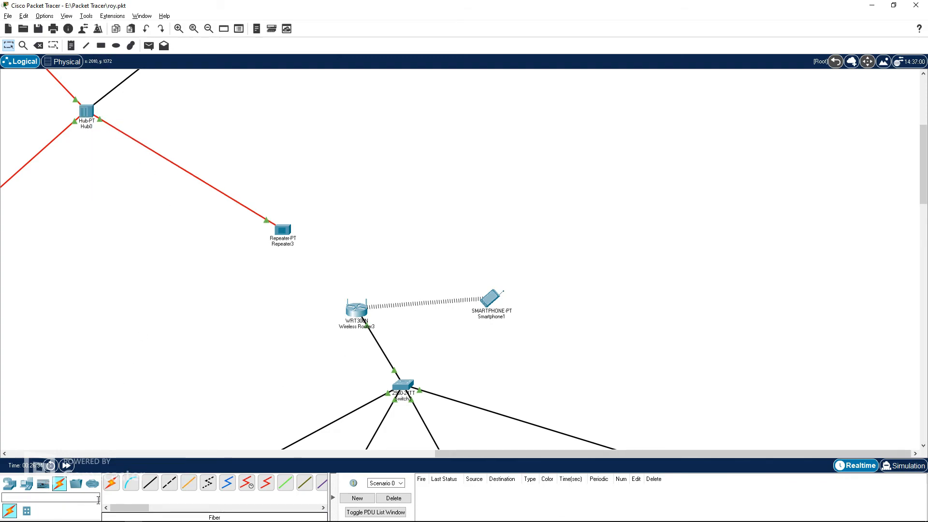
Step: Connect Repeater3's Ethernet1 port to Wireless Router3 with a copper straight-through cable
{"action": "left_click", "coordinate": [150, 483]}
{"action": "left_click", "coordinate": [284, 230]}
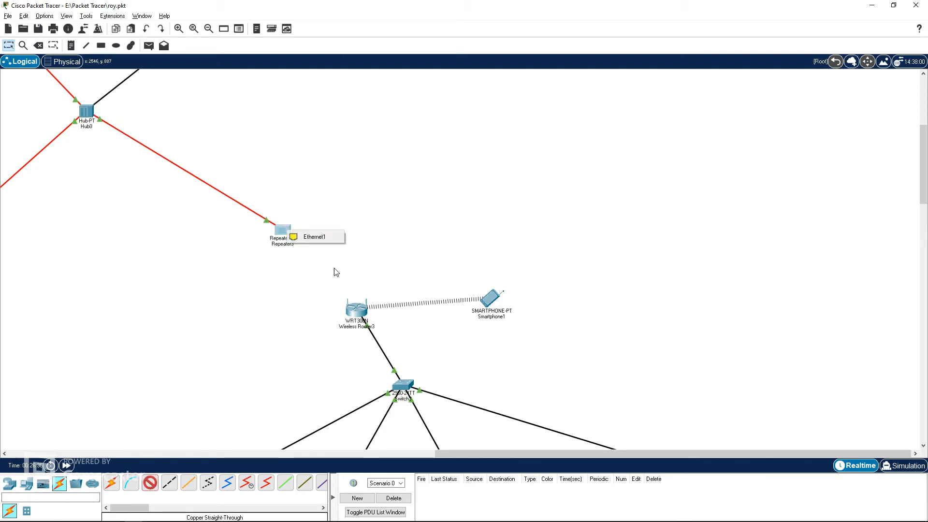
{"action": "left_click", "coordinate": [314, 236]}
{"action": "left_click", "coordinate": [356, 309]}
{"action": "left_click", "coordinate": [386, 324]}
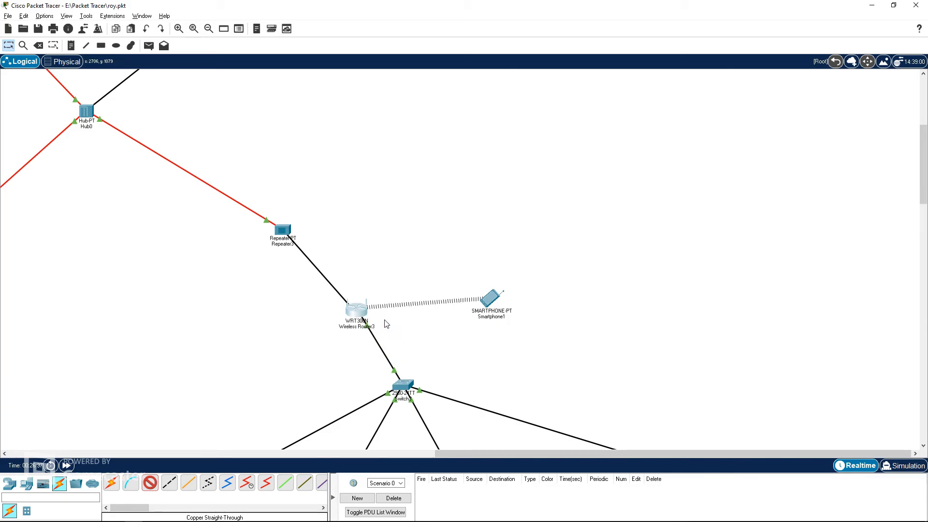
Step: Release Wireless Router3's Internet IP address from its GUI Status page
{"action": "left_click", "coordinate": [357, 309]}
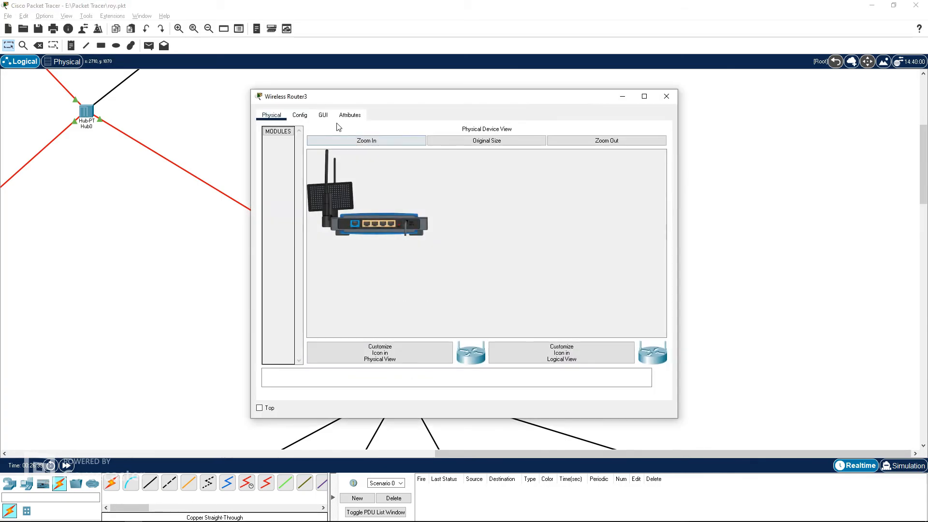
{"action": "left_click", "coordinate": [323, 115]}
{"action": "left_click", "coordinate": [619, 174]}
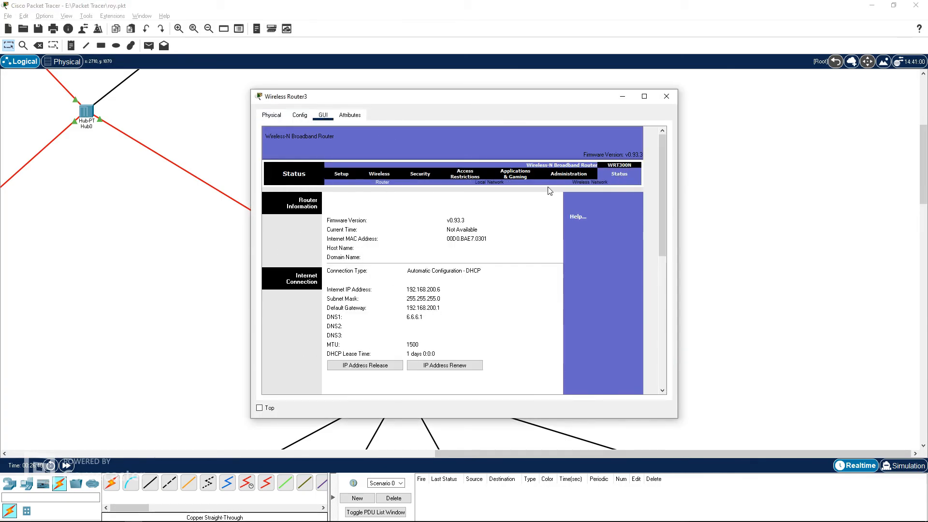
{"action": "left_click", "coordinate": [372, 366]}
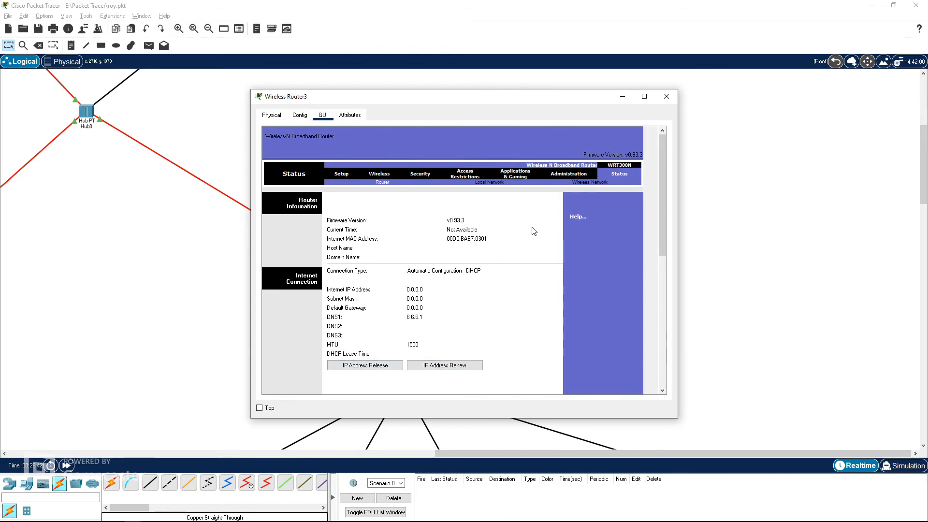
{"action": "left_click", "coordinate": [666, 96]}
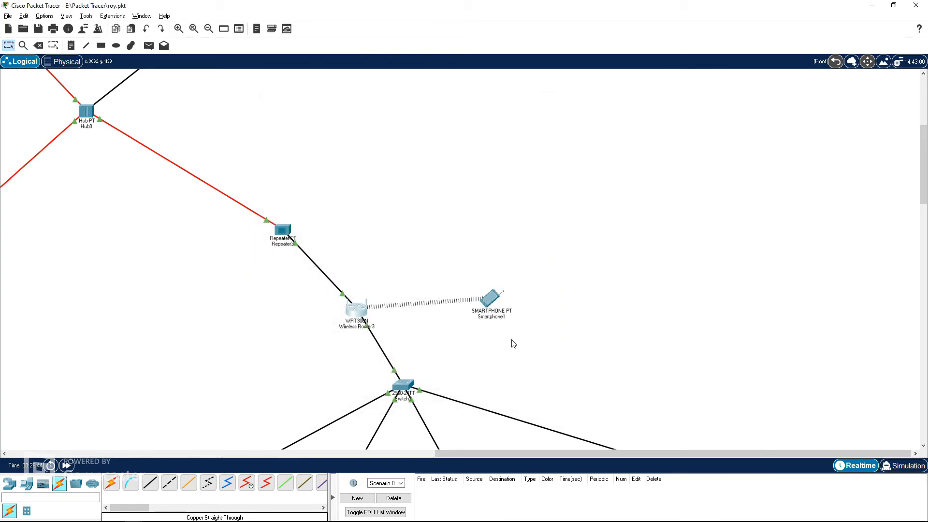
Step: Switch PC13's IP configuration to DHCP
{"action": "scroll", "coordinate": [394, 342], "scroll_direction": "down", "scroll_amount": 3}
{"action": "left_click", "coordinate": [654, 347]}
{"action": "left_click", "coordinate": [373, 116]}
{"action": "left_click", "coordinate": [345, 158]}
{"action": "left_click", "coordinate": [417, 168]}
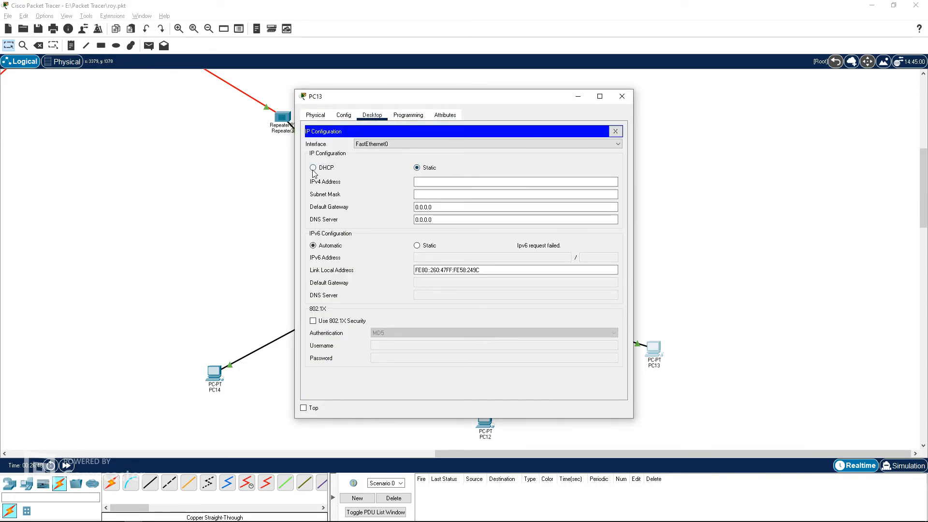
{"action": "left_click", "coordinate": [314, 168]}
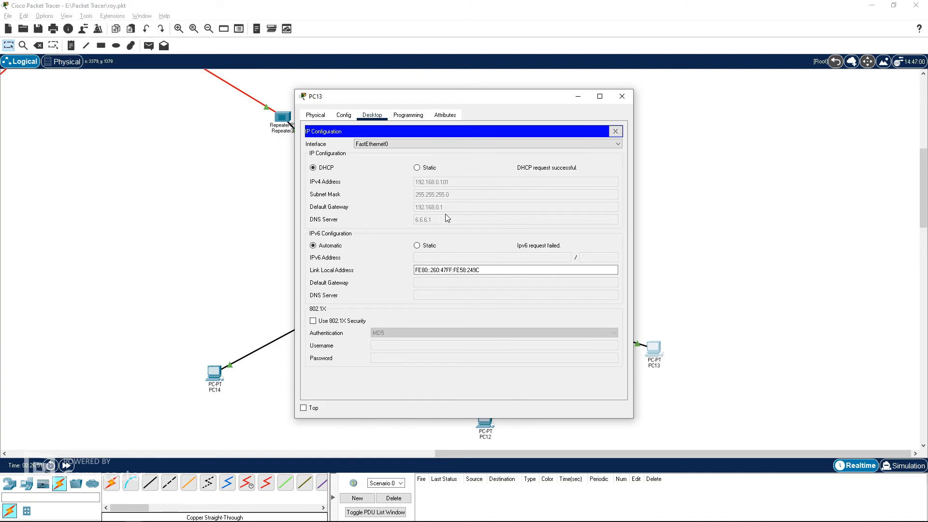
{"action": "left_click", "coordinate": [620, 99]}
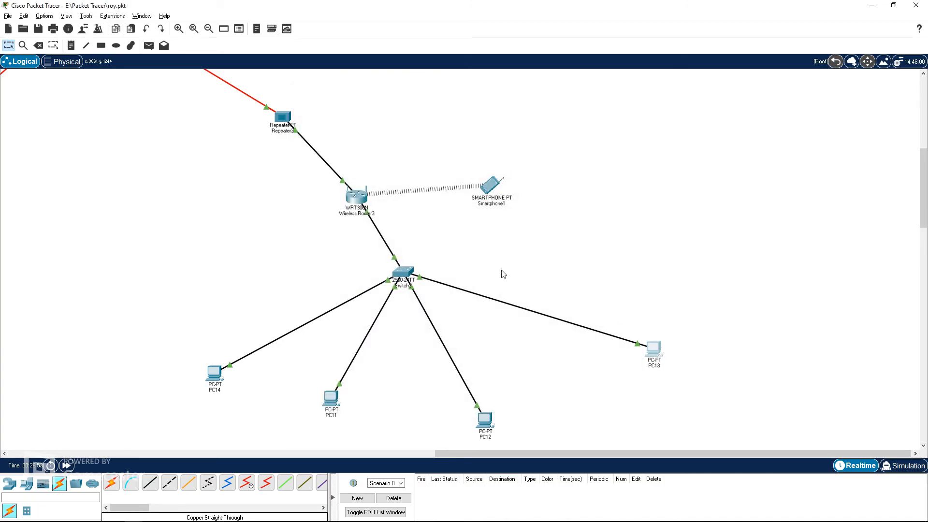
Step: Zoom out and review the whole reworked topology
{"action": "scroll", "coordinate": [512, 275], "scroll_direction": "up", "scroll_amount": 4}
{"action": "scroll", "coordinate": [328, 298], "scroll_direction": "left", "scroll_amount": 10}
{"action": "scroll", "coordinate": [329, 297], "scroll_direction": "up", "scroll_amount": 4}
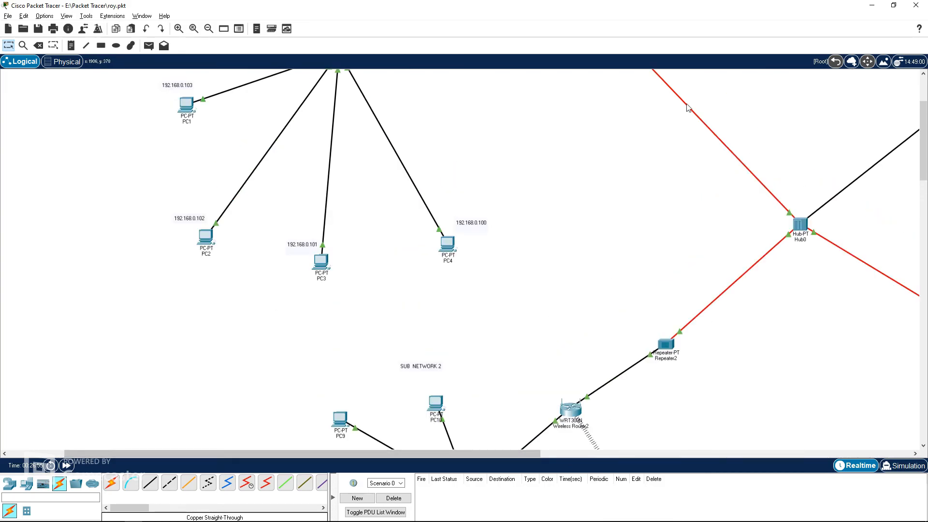
{"action": "left_click", "coordinate": [209, 28]}
{"action": "left_click", "coordinate": [209, 29]}
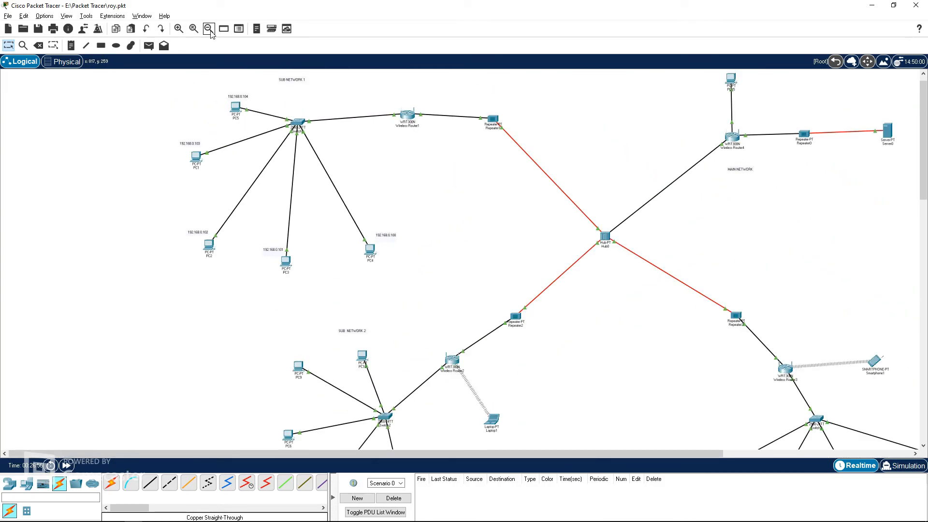
{"action": "left_click", "coordinate": [209, 30]}
{"action": "left_click_drag", "start_coordinate": [561, 454], "coordinate": [607, 455]}
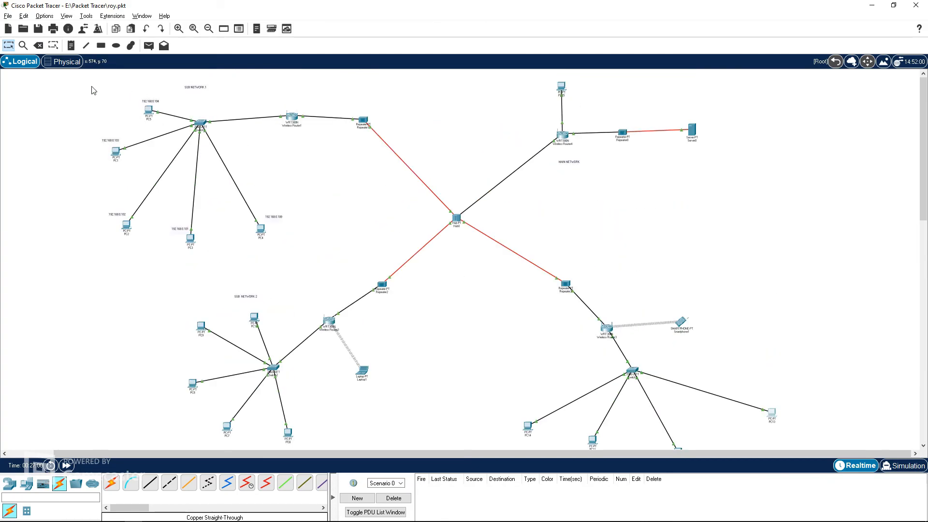
Step: Open Dono Fiber.pkt without saving the current network
{"action": "left_click", "coordinate": [8, 16]}
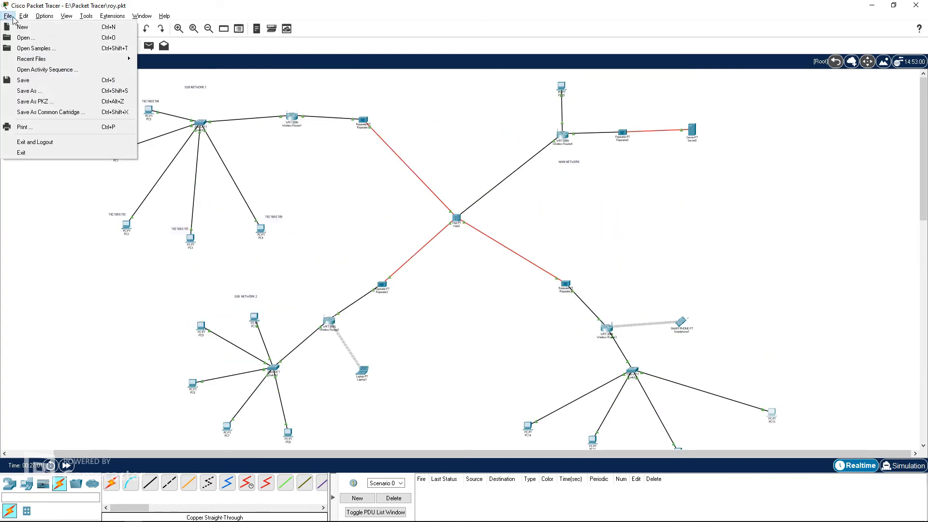
{"action": "left_click", "coordinate": [8, 17]}
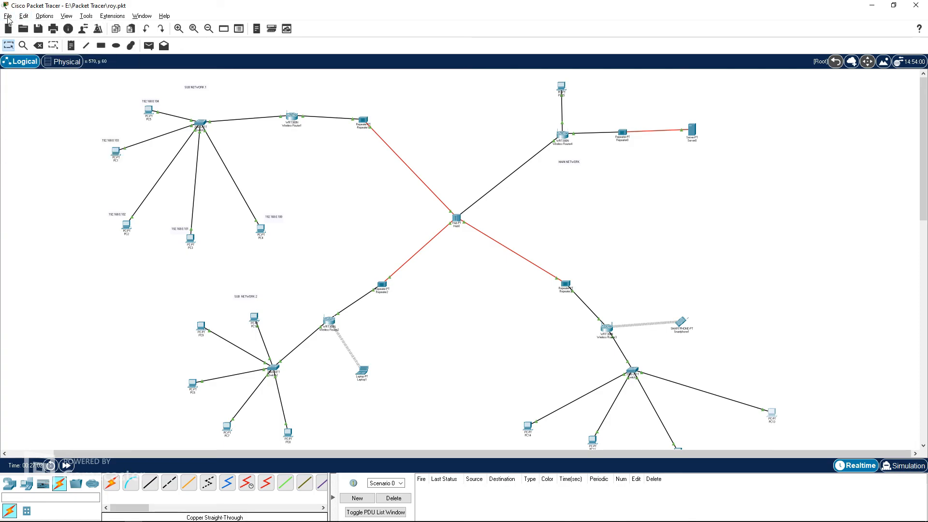
{"action": "left_click", "coordinate": [8, 18]}
{"action": "left_click", "coordinate": [34, 37]}
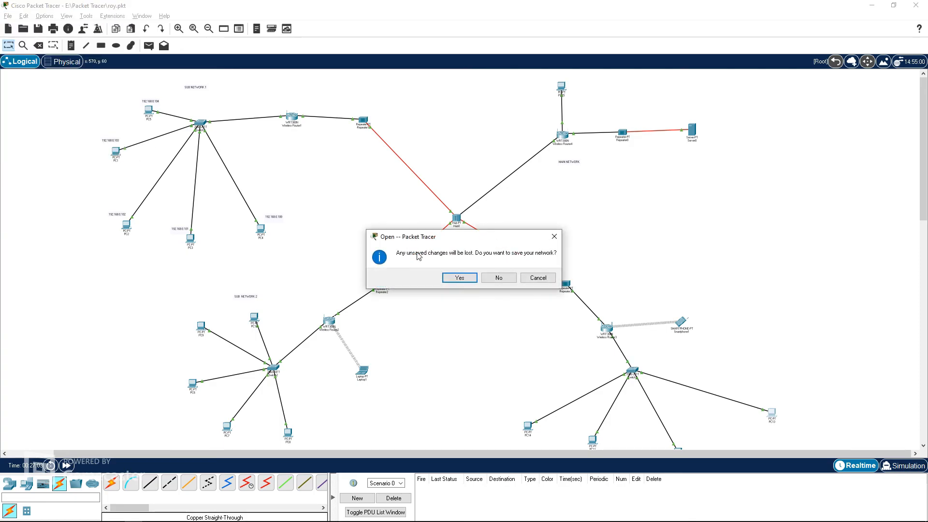
{"action": "left_click", "coordinate": [498, 277]}
{"action": "left_click", "coordinate": [132, 184]}
{"action": "double_click", "coordinate": [132, 184]}
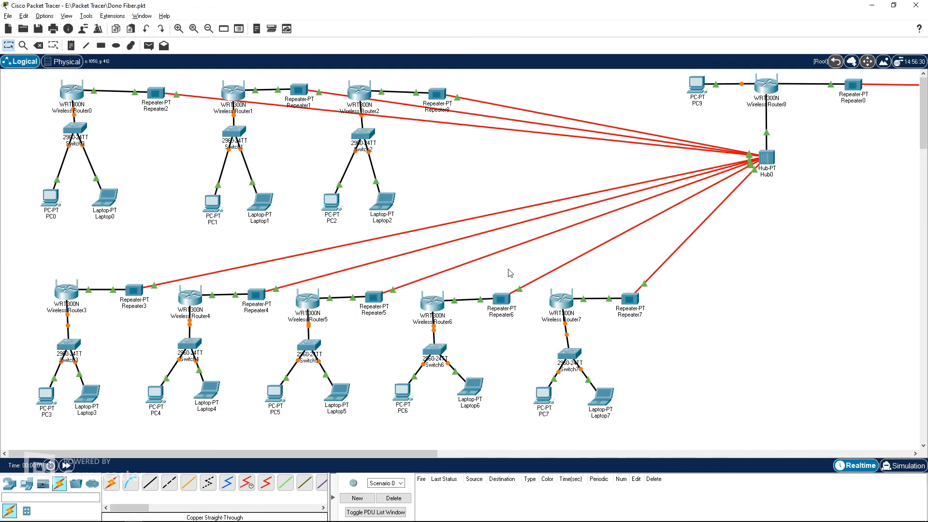
Step: Navigate the physical view into the Corporate Office building
{"action": "left_click", "coordinate": [63, 61]}
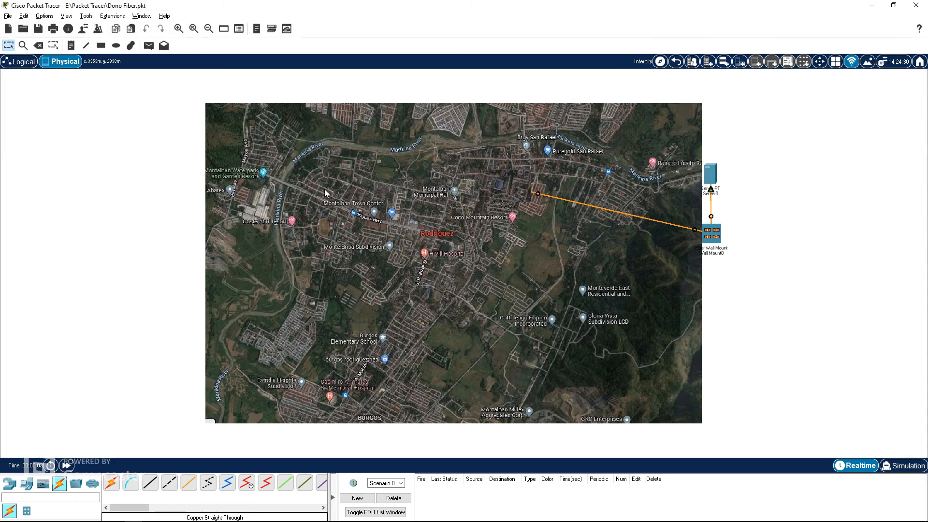
{"action": "left_click_drag", "start_coordinate": [707, 235], "coordinate": [706, 247]}
{"action": "mouse_move", "coordinate": [711, 175]}
{"action": "left_mouse_down"}
{"action": "mouse_move", "coordinate": [716, 185]}
{"action": "mouse_move", "coordinate": [710, 178]}
{"action": "left_mouse_up"}
{"action": "left_click", "coordinate": [529, 189]}
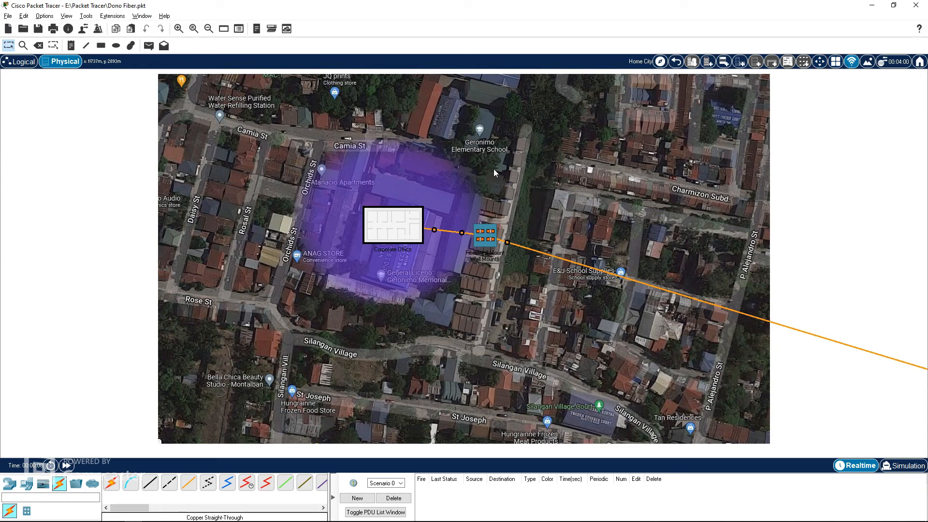
{"action": "left_click", "coordinate": [398, 223]}
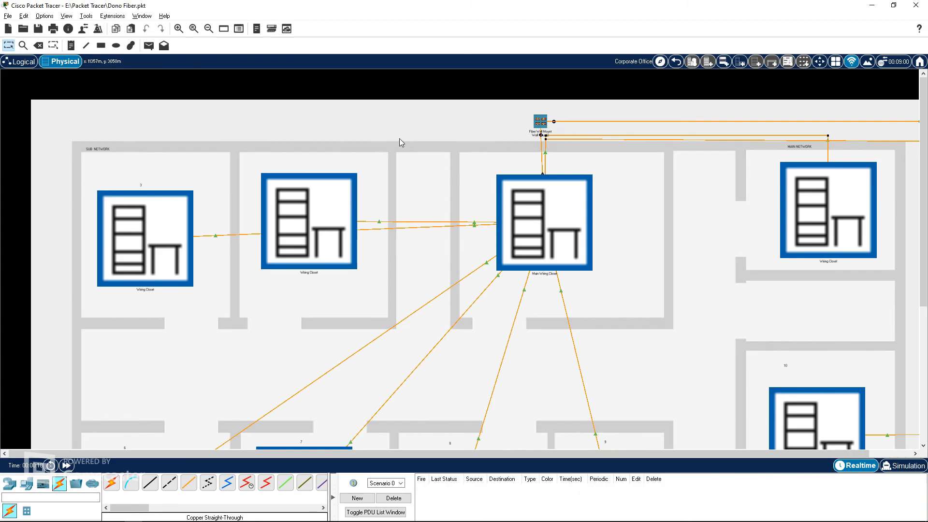
Step: Add a bend point to the fiber cable at the Main Wiring Closet and route it to the Fiber Wall Mount
{"action": "scroll", "coordinate": [395, 225], "scroll_direction": "down", "scroll_amount": 3}
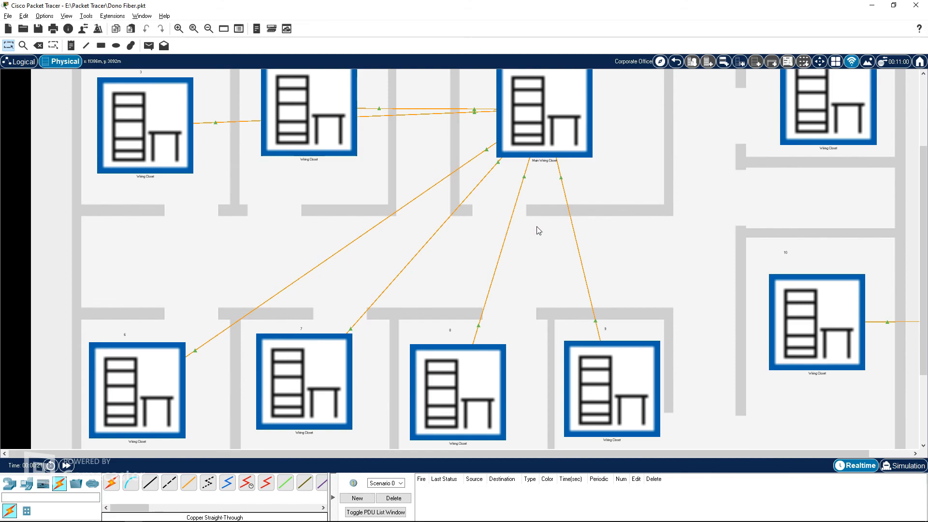
{"action": "scroll", "coordinate": [540, 230], "scroll_direction": "up", "scroll_amount": 3}
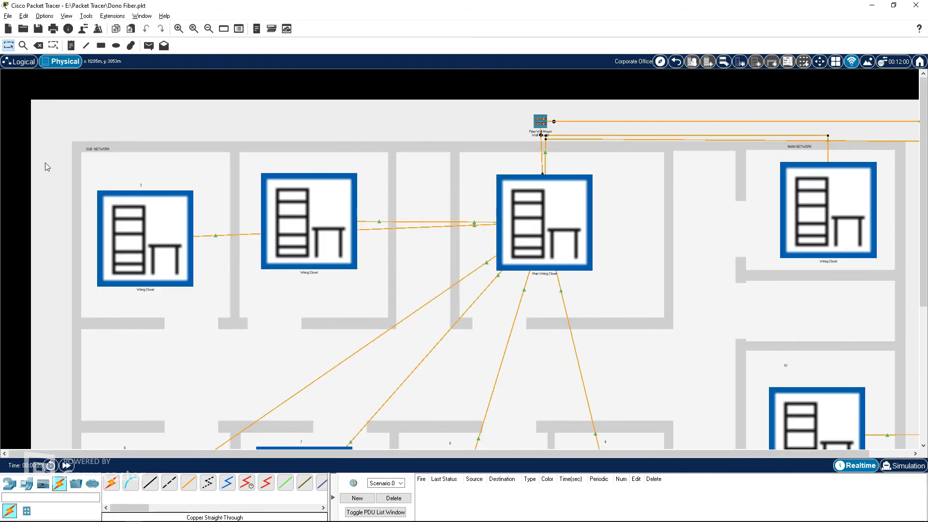
{"action": "scroll", "coordinate": [77, 330], "scroll_direction": "down", "scroll_amount": 5}
{"action": "scroll", "coordinate": [298, 249], "scroll_direction": "up", "scroll_amount": 5}
{"action": "right_click", "coordinate": [481, 224]}
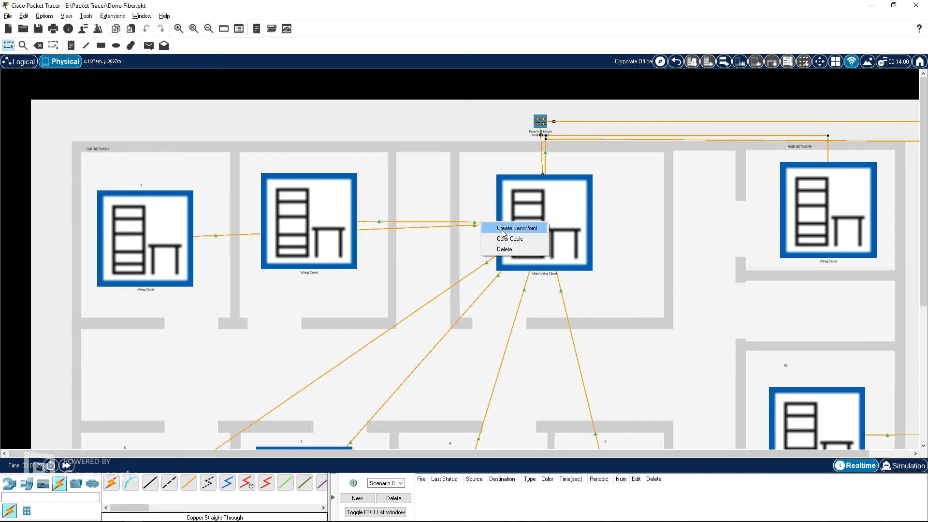
{"action": "left_click", "coordinate": [502, 232]}
{"action": "left_click_drag", "start_coordinate": [482, 224], "coordinate": [542, 136]}
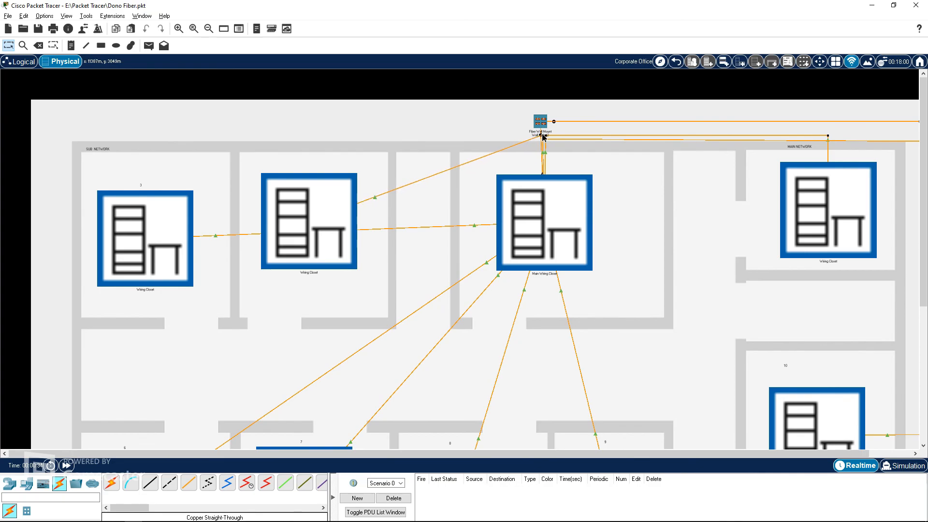
Step: Add a bend point to the second wiring closet's fiber cable and route it up along the corridor
{"action": "right_click", "coordinate": [366, 203]}
{"action": "left_click", "coordinate": [384, 206]}
{"action": "left_click_drag", "start_coordinate": [367, 202], "coordinate": [309, 138]}
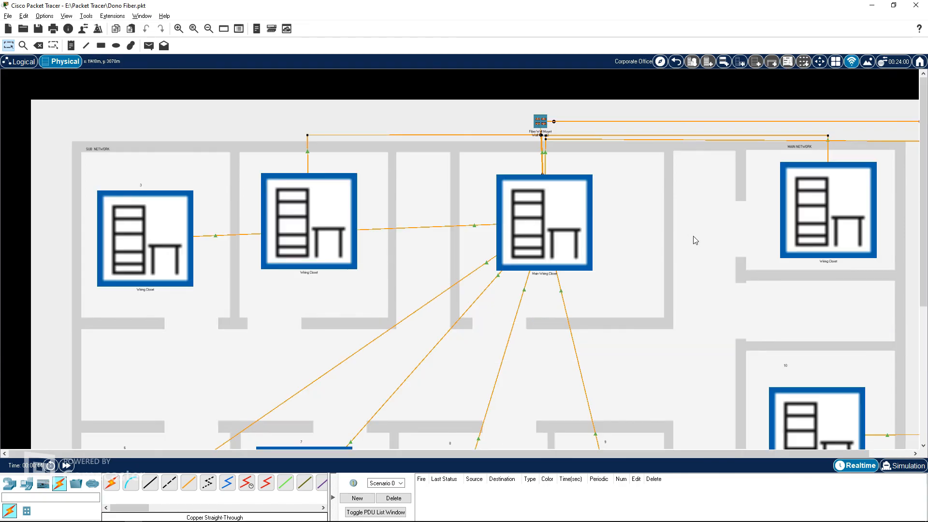
{"action": "scroll", "coordinate": [651, 254], "scroll_direction": "down", "scroll_amount": 2}
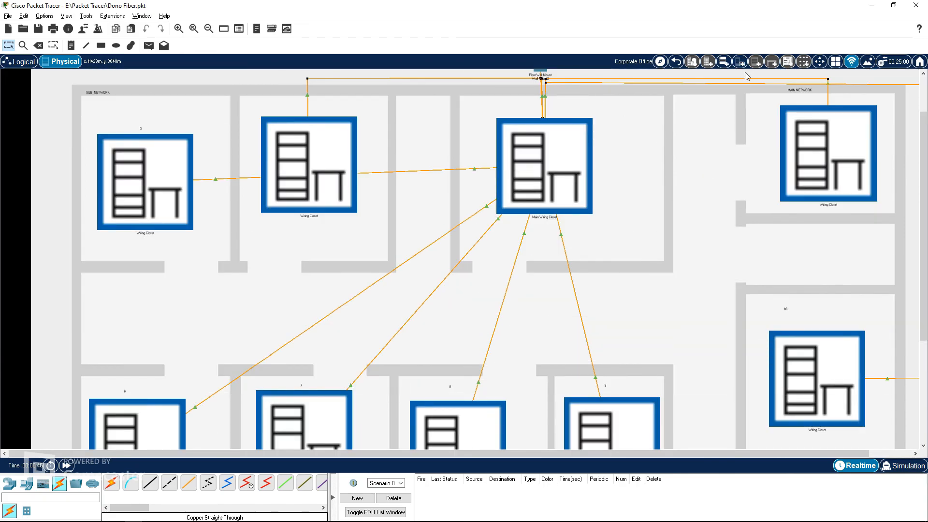
{"action": "key", "text": "alt+Tab"}
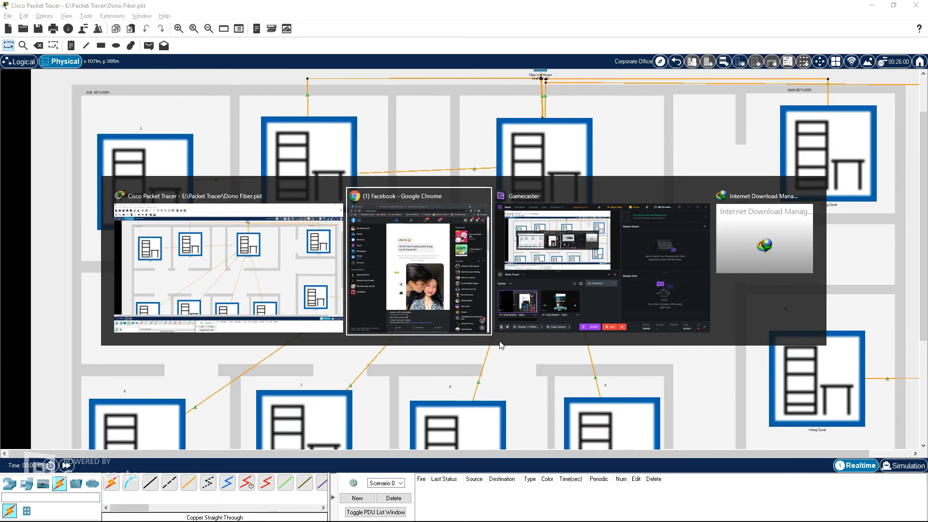